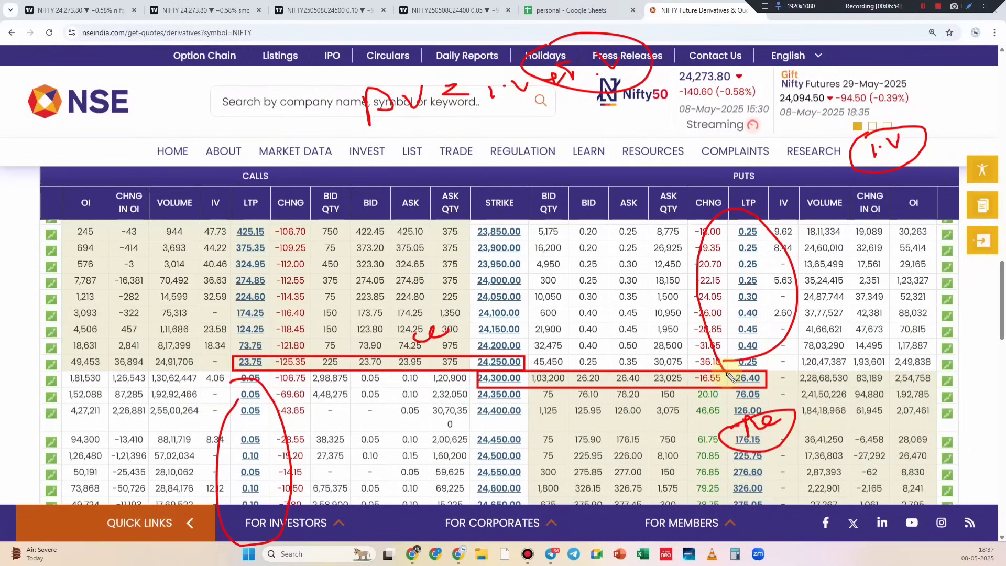
# Switch to the smc NIFTY daily chart in TradingView and handwrite 24400 beside the candles, with lines above and below it
pyautogui.click(68, 6)
pyautogui.click(225, 9)
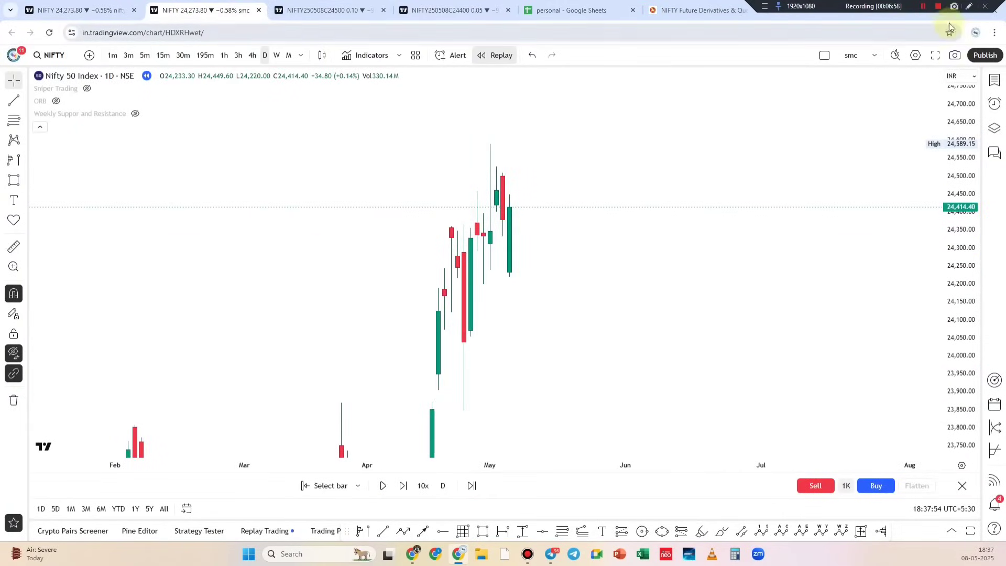
pyautogui.moveTo(580, 198)
pyautogui.mouseDown()
pyautogui.moveTo(590, 217)
pyautogui.moveTo(611, 209)
pyautogui.mouseUp()
pyautogui.moveTo(621, 181); pyautogui.dragTo(640, 195)
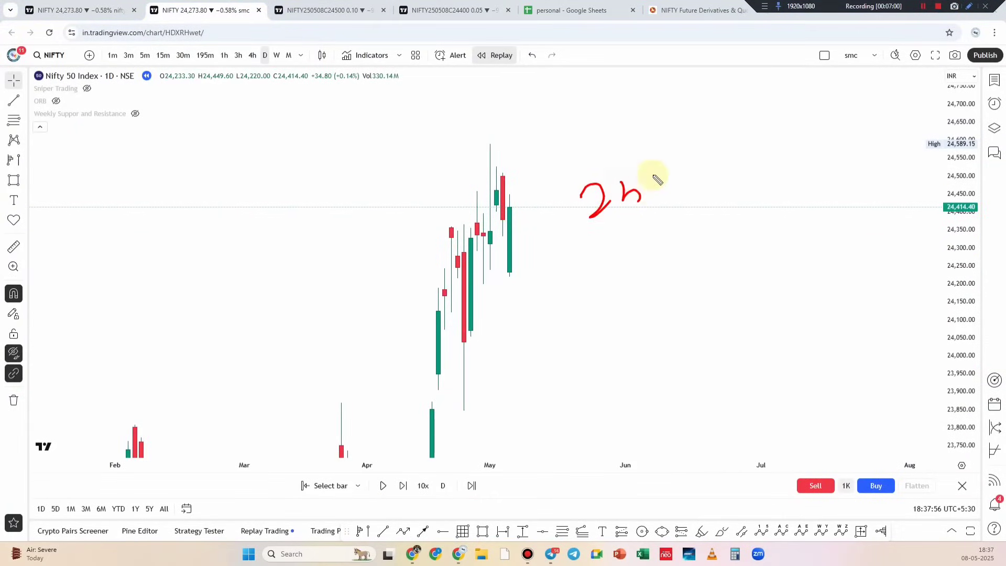
pyautogui.moveTo(700, 166); pyautogui.dragTo(723, 152)
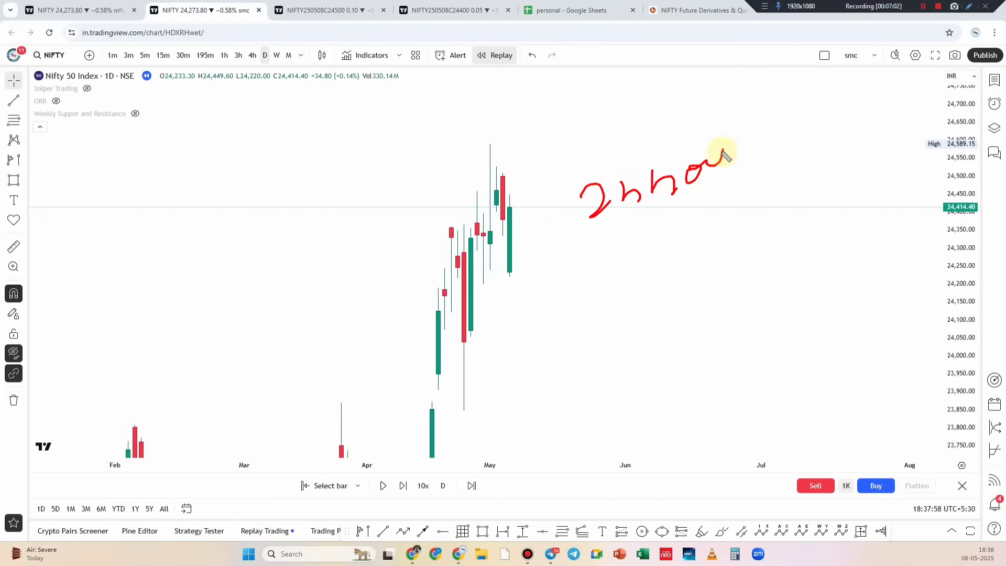
pyautogui.moveTo(591, 231); pyautogui.dragTo(741, 166)
pyautogui.moveTo(588, 178); pyautogui.dragTo(695, 131)
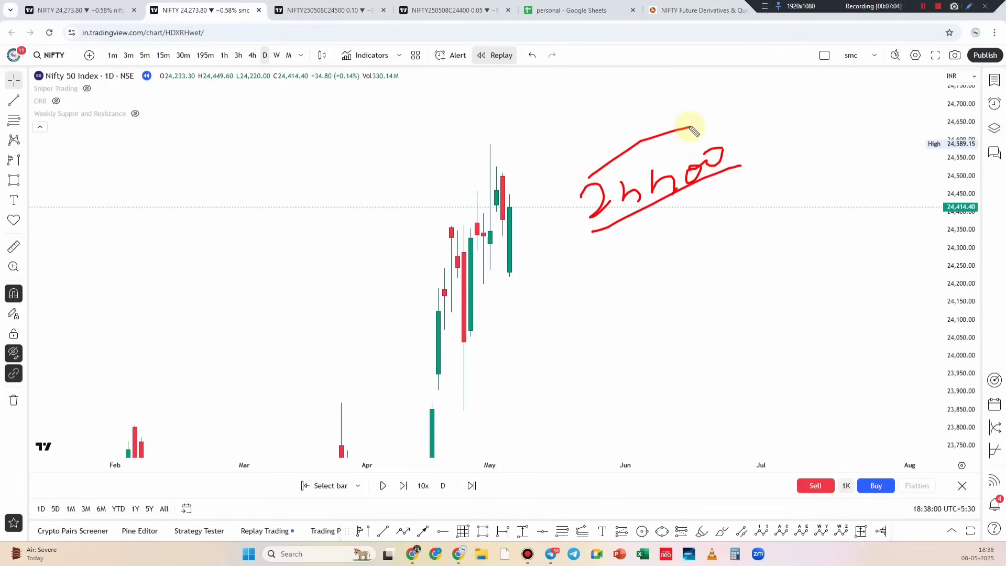
# Handwrite a strike note above 24400 and 24300 PE below it, and enclose the notes with two large brackets
pyautogui.moveTo(545, 108)
pyautogui.mouseDown()
pyautogui.moveTo(652, 78)
pyautogui.moveTo(666, 92)
pyautogui.mouseUp()
pyautogui.moveTo(674, 65); pyautogui.dragTo(686, 78)
pyautogui.moveTo(721, 47); pyautogui.dragTo(745, 48)
pyautogui.moveTo(633, 283)
pyautogui.mouseDown()
pyautogui.moveTo(644, 299)
pyautogui.moveTo(675, 288)
pyautogui.mouseUp()
pyautogui.moveTo(677, 267)
pyautogui.mouseDown()
pyautogui.moveTo(698, 278)
pyautogui.moveTo(748, 251)
pyautogui.mouseUp()
pyautogui.moveTo(757, 237); pyautogui.dragTo(785, 252)
pyautogui.moveTo(781, 223); pyautogui.dragTo(833, 223)
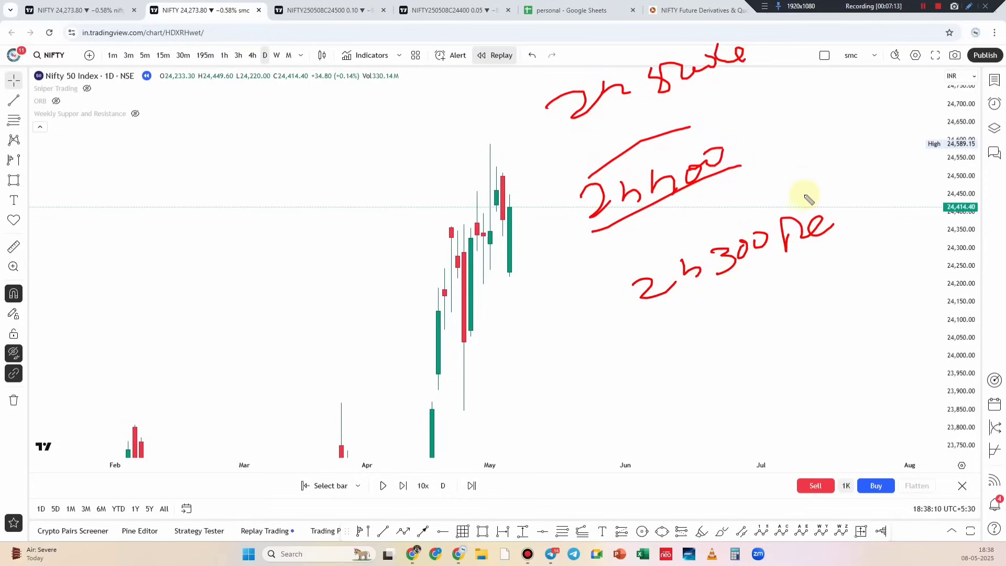
pyautogui.moveTo(755, 47); pyautogui.dragTo(849, 213)
pyautogui.moveTo(523, 110)
pyautogui.mouseDown()
pyautogui.moveTo(573, 348)
pyautogui.moveTo(646, 330)
pyautogui.mouseUp()
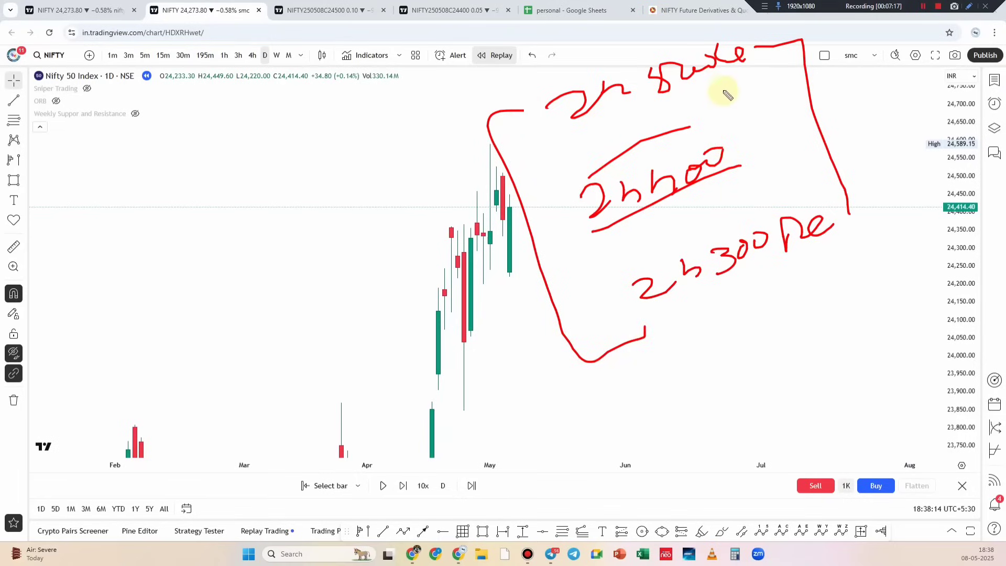
# Handwrite P.V = T.V on the chart's empty area, underline it twice, and draw a curved arrow to the upper strike note
pyautogui.moveTo(150, 162); pyautogui.dragTo(193, 137)
pyautogui.moveTo(215, 135)
pyautogui.mouseDown()
pyautogui.moveTo(235, 130)
pyautogui.moveTo(261, 148)
pyautogui.mouseUp()
pyautogui.moveTo(285, 120)
pyautogui.mouseDown()
pyautogui.moveTo(293, 139)
pyautogui.moveTo(304, 122)
pyautogui.mouseUp()
pyautogui.moveTo(313, 100)
pyautogui.mouseDown()
pyautogui.moveTo(328, 116)
pyautogui.moveTo(340, 97)
pyautogui.mouseUp()
pyautogui.moveTo(98, 235)
pyautogui.mouseDown()
pyautogui.moveTo(298, 161)
pyautogui.moveTo(146, 229)
pyautogui.mouseUp()
pyautogui.moveTo(341, 178)
pyautogui.mouseDown()
pyautogui.moveTo(438, 79)
pyautogui.moveTo(550, 71)
pyautogui.mouseUp()
pyautogui.moveTo(522, 78); pyautogui.dragTo(573, 88)
pyautogui.moveTo(565, 51); pyautogui.dragTo(574, 87)
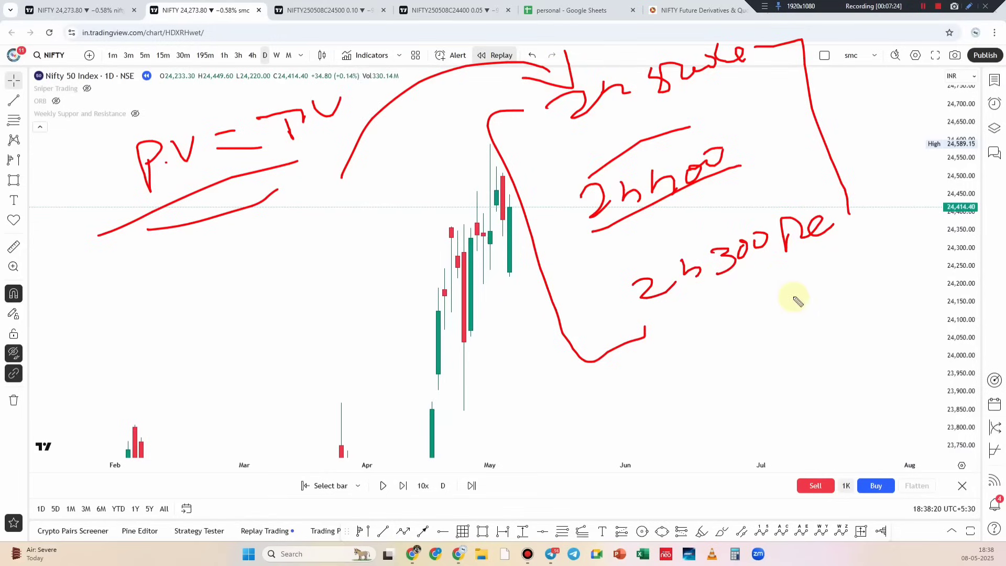
# Link 24300 PE to a handwritten 24300 TV note, and draw a downward and an upward arrow below P.V = T.V
pyautogui.moveTo(757, 416)
pyautogui.mouseDown()
pyautogui.moveTo(794, 397)
pyautogui.moveTo(867, 404)
pyautogui.moveTo(901, 385)
pyautogui.moveTo(926, 390)
pyautogui.mouseUp()
pyautogui.moveTo(885, 357); pyautogui.dragTo(922, 345)
pyautogui.moveTo(940, 366); pyautogui.dragTo(961, 355)
pyautogui.moveTo(761, 277); pyautogui.dragTo(810, 371)
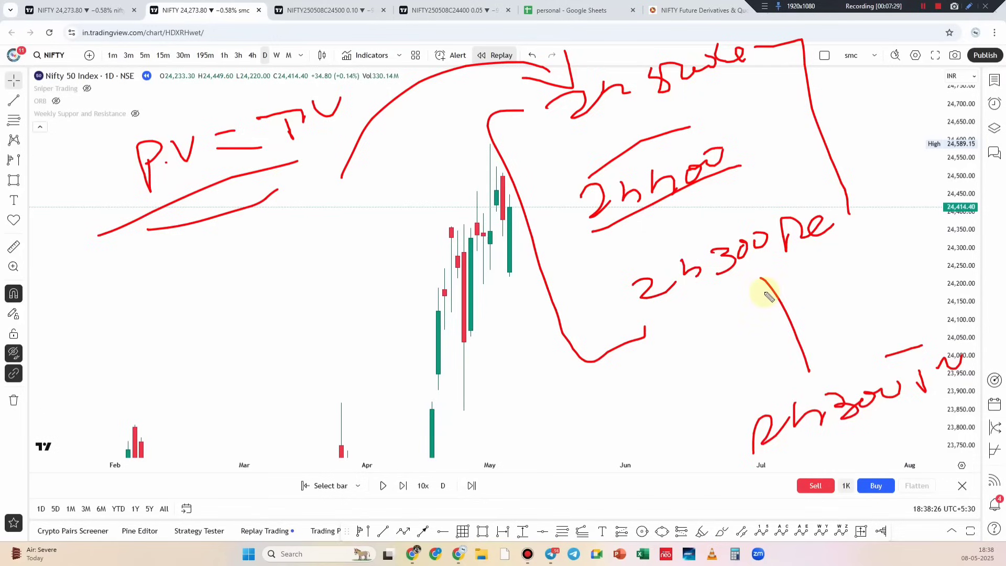
pyautogui.moveTo(271, 203); pyautogui.dragTo(295, 263)
pyautogui.moveTo(266, 255); pyautogui.dragTo(304, 224)
pyautogui.moveTo(311, 308); pyautogui.dragTo(313, 390)
pyautogui.moveTo(293, 330)
pyautogui.mouseDown()
pyautogui.moveTo(317, 300)
pyautogui.moveTo(340, 325)
pyautogui.mouseUp()
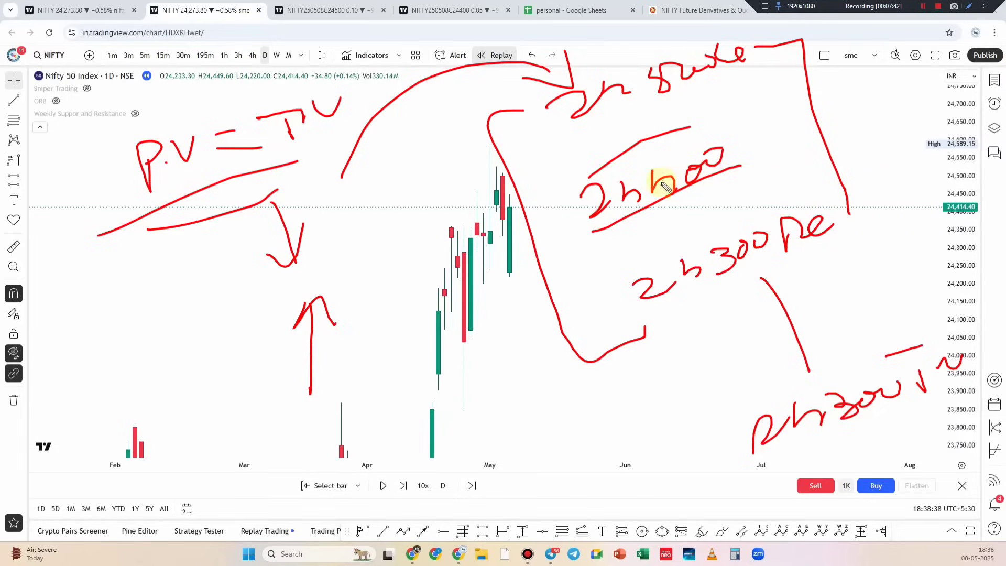
# Label 24400 with PE and CE, box it, add a small boxed sketch below the notes, and clear all annotations
pyautogui.moveTo(766, 113)
pyautogui.mouseDown()
pyautogui.moveTo(786, 130)
pyautogui.moveTo(816, 113)
pyautogui.mouseUp()
pyautogui.moveTo(517, 230); pyautogui.dragTo(572, 219)
pyautogui.moveTo(516, 198)
pyautogui.mouseDown()
pyautogui.moveTo(796, 63)
pyautogui.moveTo(723, 225)
pyautogui.moveTo(494, 188)
pyautogui.mouseUp()
pyautogui.moveTo(870, 93); pyautogui.dragTo(964, 73)
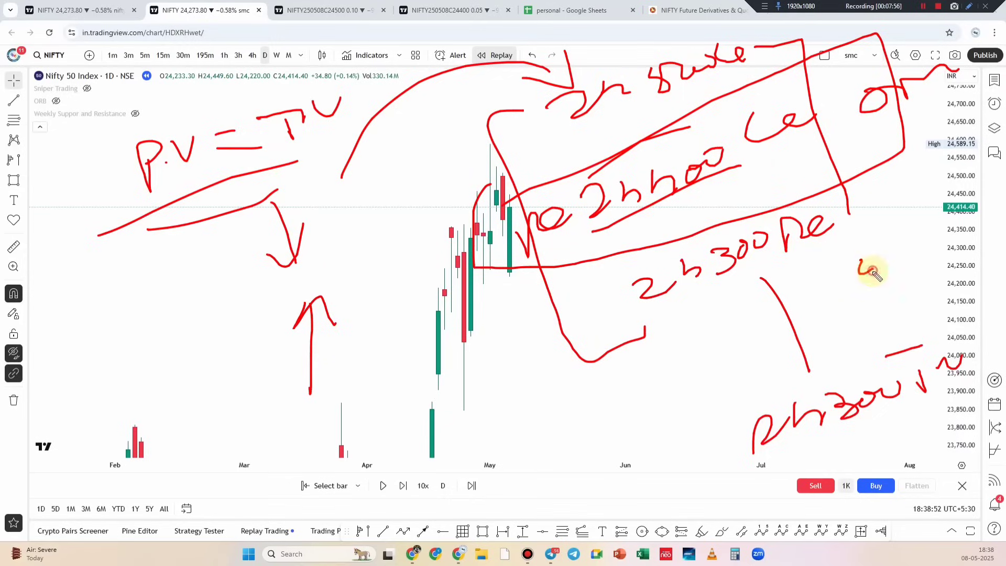
pyautogui.moveTo(535, 402)
pyautogui.mouseDown()
pyautogui.moveTo(590, 374)
pyautogui.moveTo(590, 445)
pyautogui.moveTo(609, 422)
pyautogui.mouseUp()
pyautogui.moveTo(557, 387); pyautogui.dragTo(559, 387)
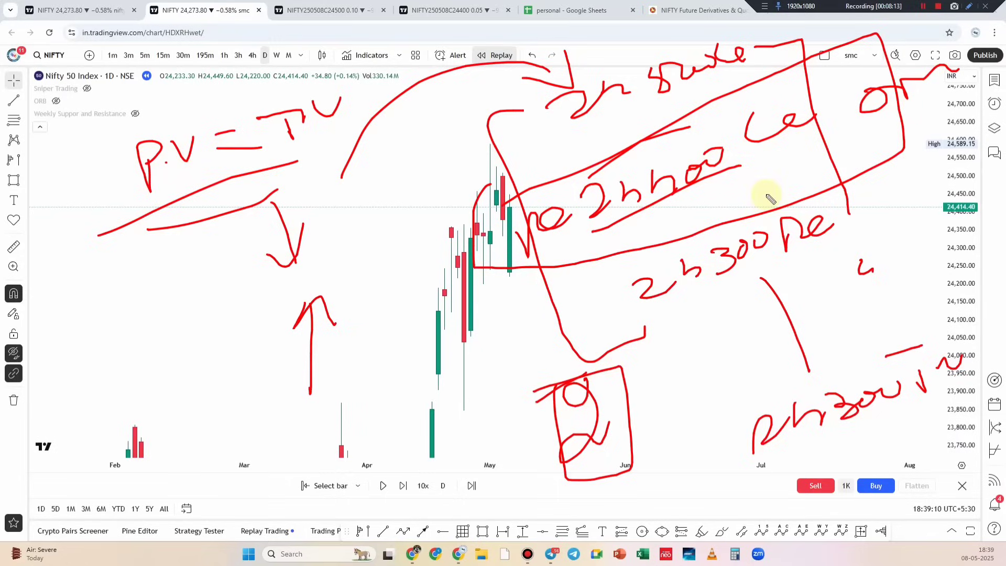
pyautogui.press('Escape')
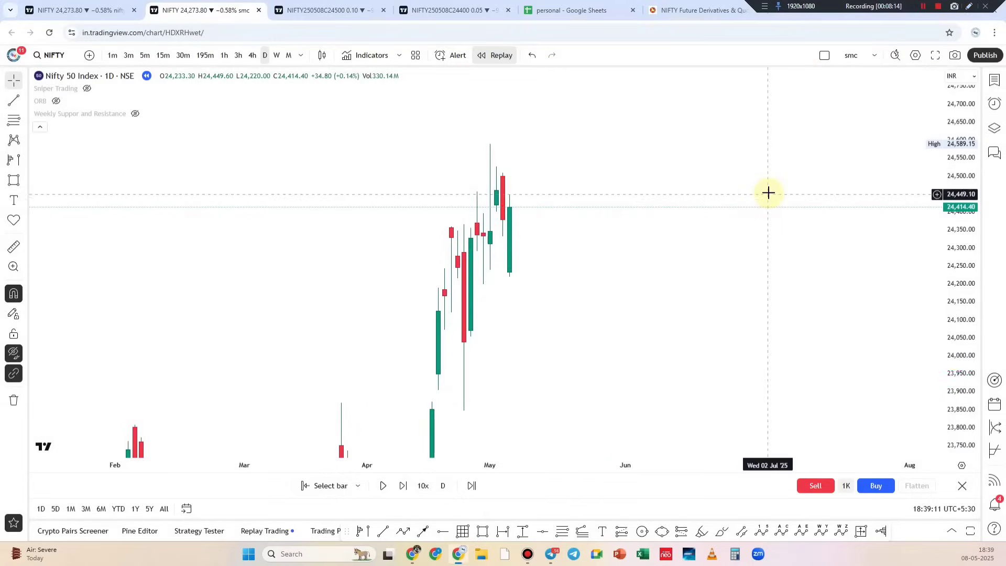
pyautogui.click(972, 6)
pyautogui.moveTo(653, 117)
pyautogui.mouseDown()
pyautogui.moveTo(677, 108)
pyautogui.moveTo(663, 156)
pyautogui.mouseUp()
pyautogui.moveTo(635, 113)
pyautogui.mouseDown()
pyautogui.moveTo(719, 99)
pyautogui.moveTo(640, 105)
pyautogui.mouseUp()
pyautogui.press('Escape')
# Switch to the NSE website's NIFTY derivatives page and display all contracts
pyautogui.click(702, 10)
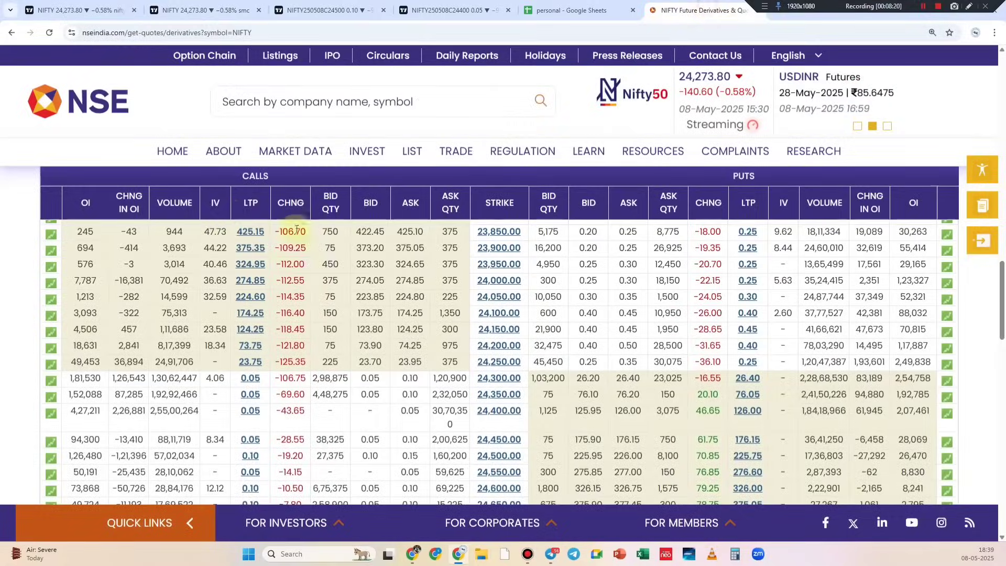
pyautogui.scroll(10, 236, 220)
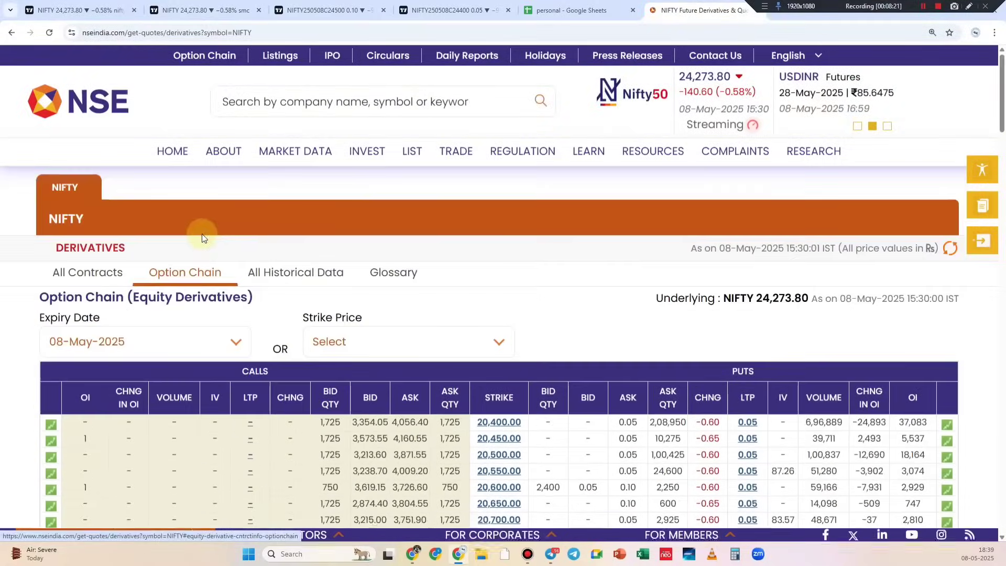
pyautogui.click(96, 271)
pyautogui.click(97, 274)
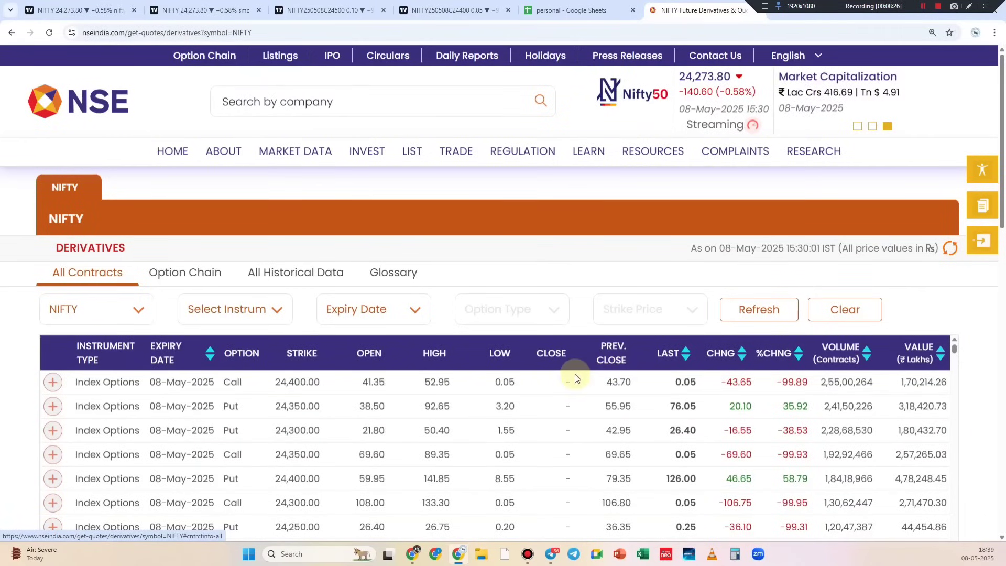
# Circle the Close column entries in the contracts table, mark the adjoining Prev. Close column, and clear the annotations
pyautogui.moveTo(568, 341)
pyautogui.mouseDown()
pyautogui.moveTo(588, 382)
pyautogui.moveTo(591, 349)
pyautogui.moveTo(627, 271)
pyautogui.mouseUp()
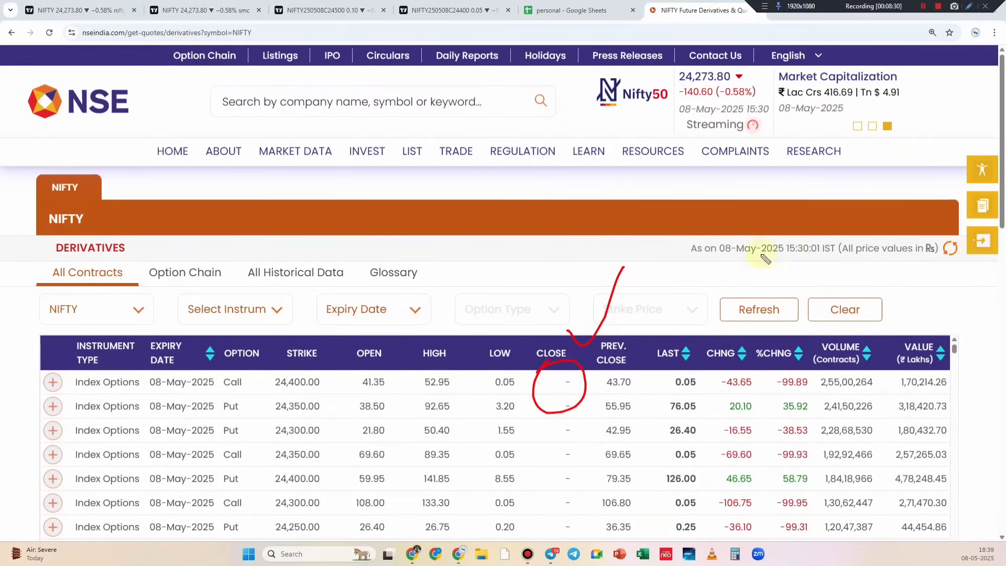
pyautogui.moveTo(656, 255)
pyautogui.mouseDown()
pyautogui.moveTo(636, 321)
pyautogui.moveTo(650, 361)
pyautogui.moveTo(565, 384)
pyautogui.moveTo(648, 387)
pyautogui.mouseUp()
pyautogui.press('Escape')
# Filter the NIFTY contracts to Index Options with the 08-May-2025 expiry and the Call option type
pyautogui.click(243, 303)
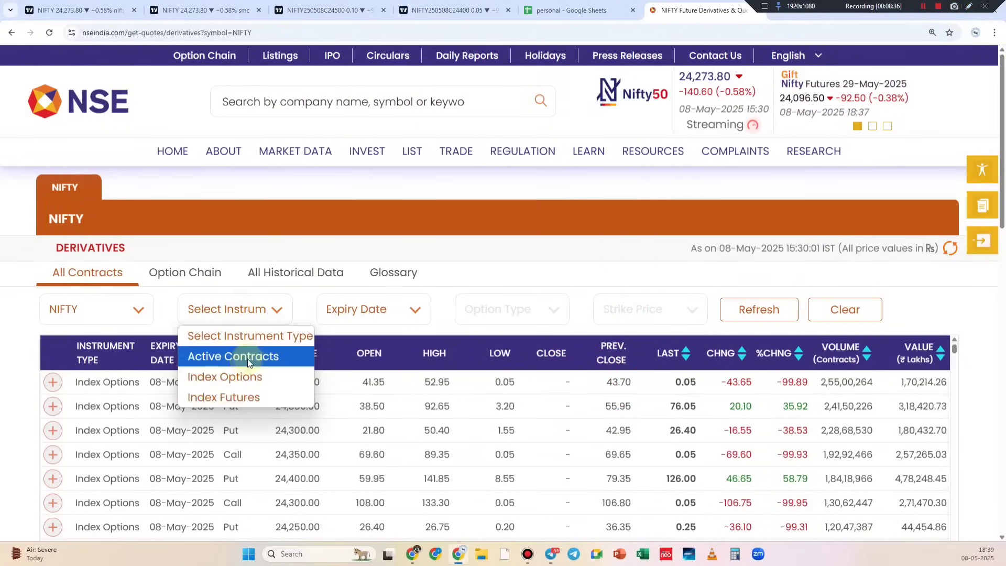
pyautogui.click(386, 307)
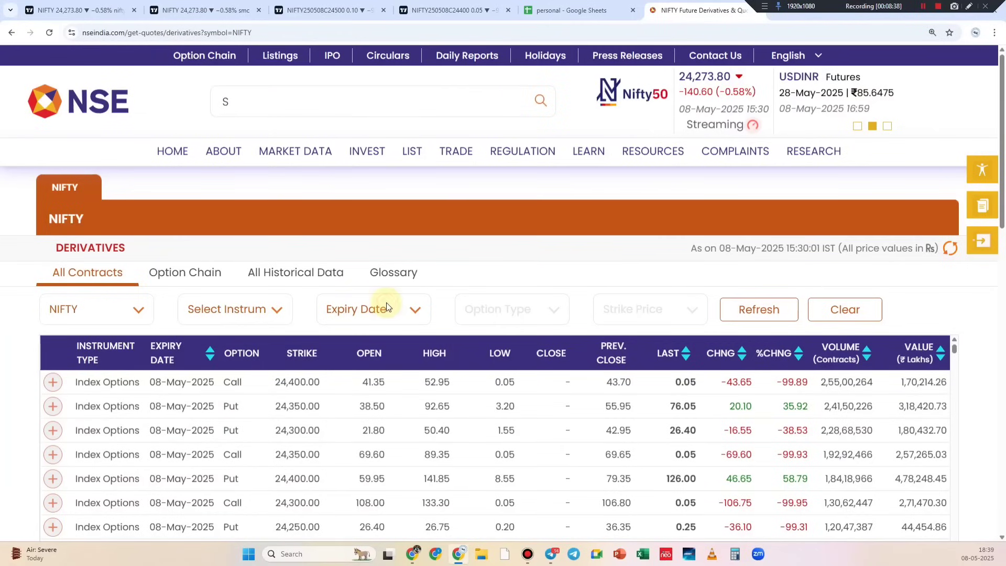
pyautogui.click(386, 307)
pyautogui.click(366, 33)
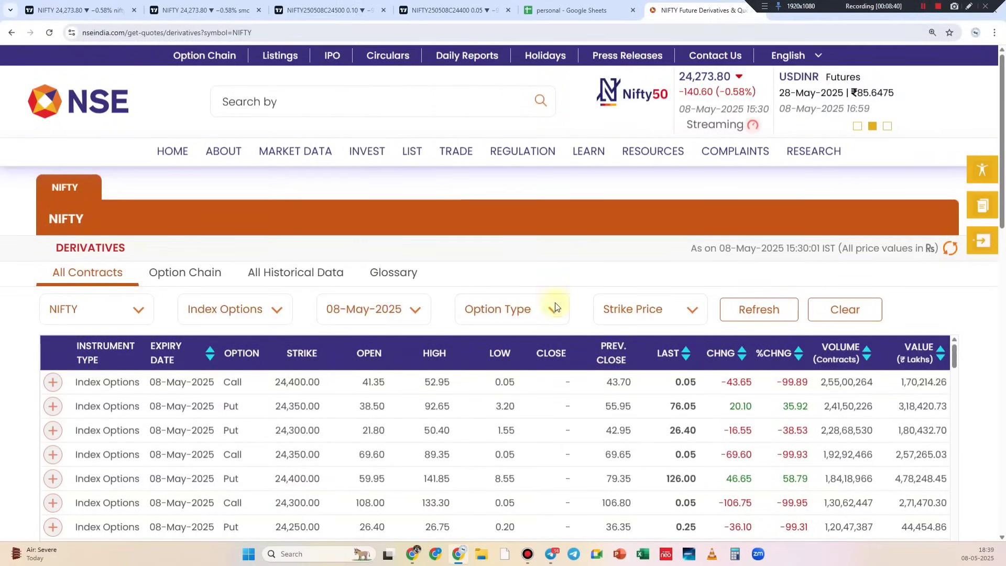
pyautogui.click(542, 309)
pyautogui.click(473, 354)
# Set the strike price filter to 24,500.00
pyautogui.click(630, 314)
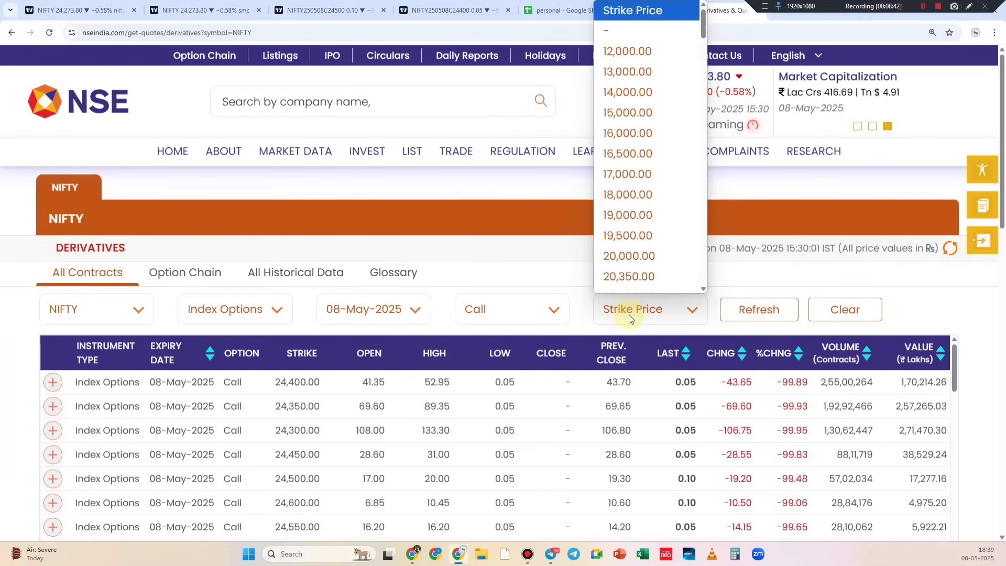
pyautogui.write('24')
pyautogui.press('Up')
pyautogui.press('Up')
pyautogui.press('Down')
pyautogui.press('Down')
pyautogui.press('Down')
pyautogui.press('Down')
pyautogui.press('Down')
pyautogui.press('Down')
pyautogui.press('Down')
pyautogui.press('Down')
pyautogui.press('Down')
pyautogui.press('Down')
pyautogui.press('Down')
pyautogui.press('Down')
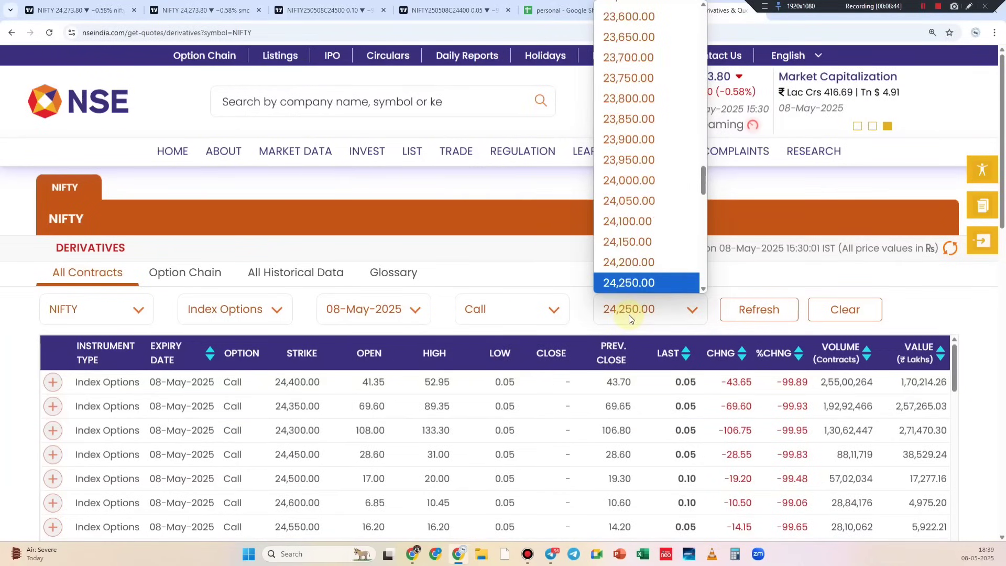
pyautogui.press('Return')
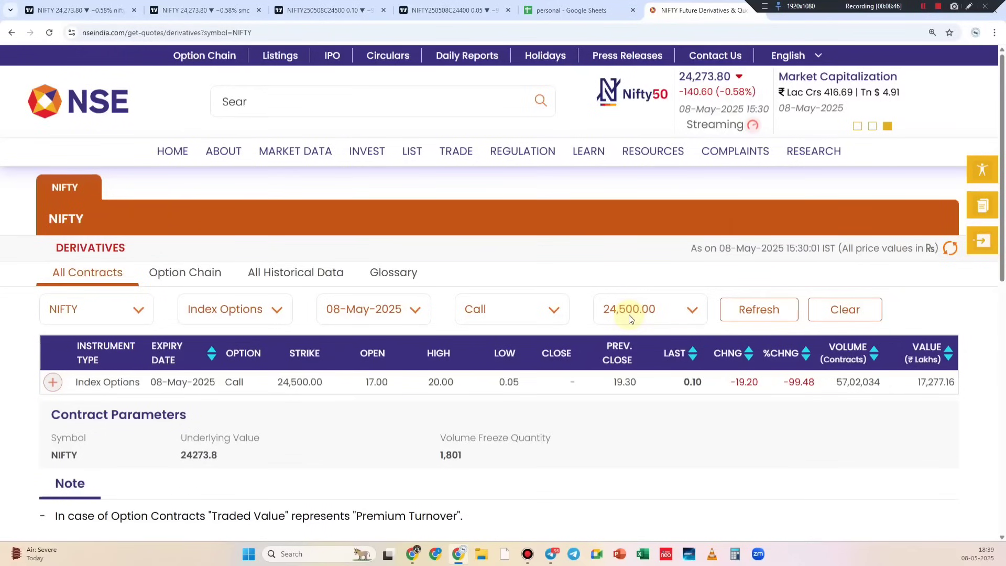
# Expand the 24,500 Call contract's details, mark its Close, expiry date and Prev. Close with the pen, and undo the extra marks
pyautogui.click(564, 379)
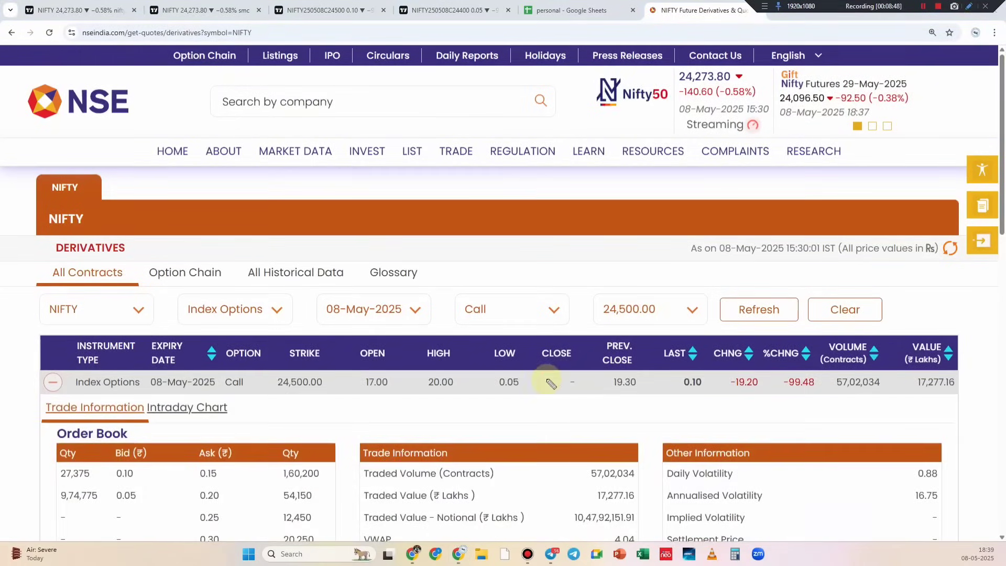
pyautogui.moveTo(584, 391); pyautogui.dragTo(559, 373)
pyautogui.moveTo(561, 290)
pyautogui.mouseDown()
pyautogui.moveTo(576, 362)
pyautogui.moveTo(545, 348)
pyautogui.mouseUp()
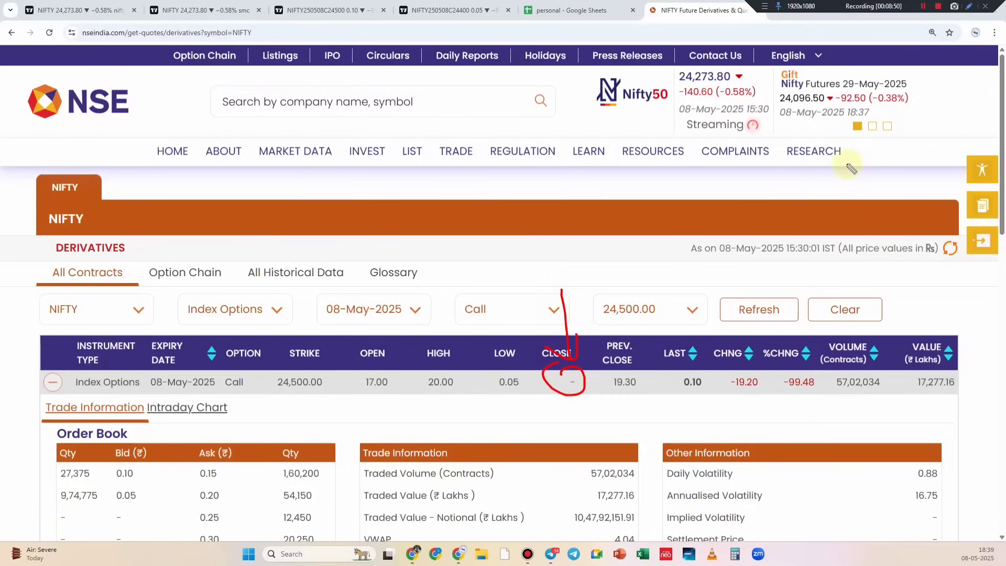
pyautogui.moveTo(384, 290); pyautogui.dragTo(417, 266)
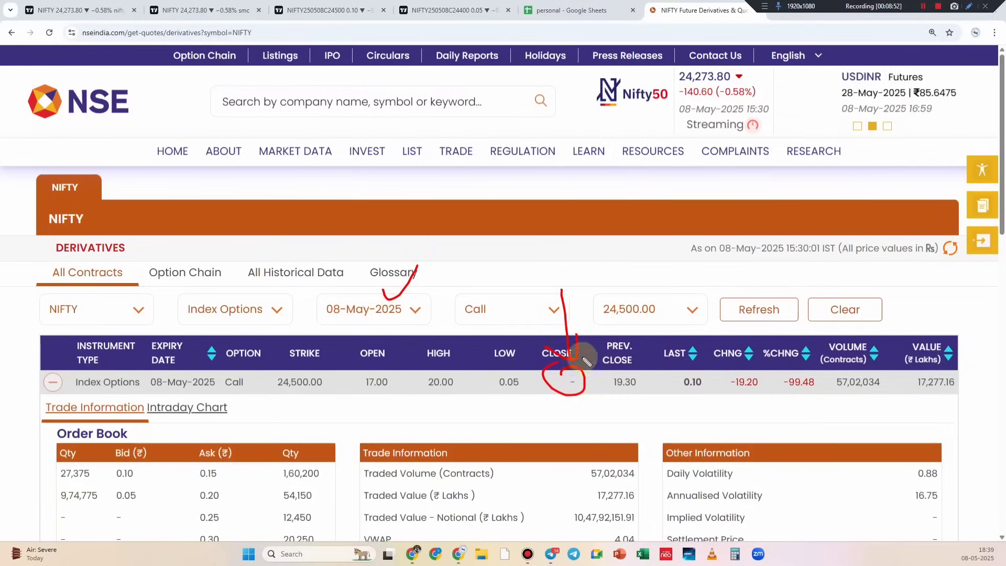
pyautogui.moveTo(613, 365)
pyautogui.mouseDown()
pyautogui.moveTo(633, 377)
pyautogui.moveTo(617, 378)
pyautogui.moveTo(637, 373)
pyautogui.mouseUp()
pyautogui.moveTo(677, 287)
pyautogui.mouseDown()
pyautogui.moveTo(641, 360)
pyautogui.moveTo(662, 345)
pyautogui.mouseUp()
pyautogui.moveTo(529, 345)
pyautogui.mouseDown()
pyautogui.moveTo(571, 343)
pyautogui.moveTo(590, 293)
pyautogui.mouseUp()
pyautogui.hotkey('ctrl', 'z')
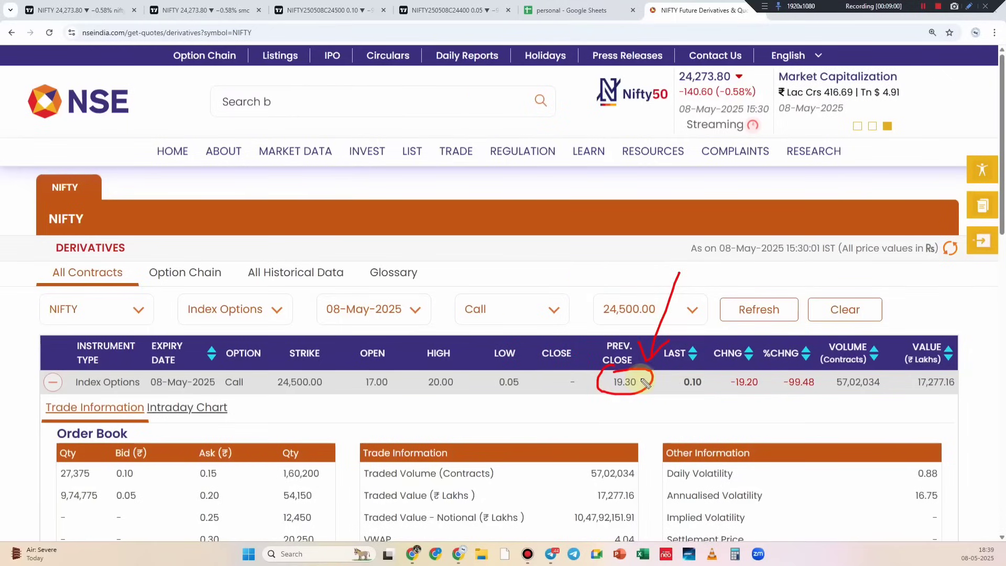
pyautogui.click(550, 317)
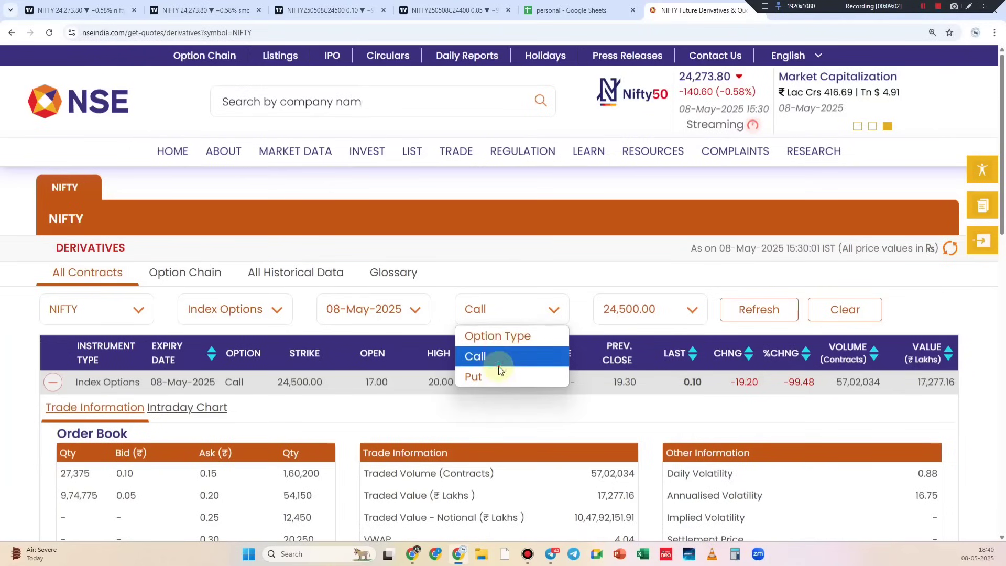
pyautogui.click(502, 361)
pyautogui.click(529, 308)
pyautogui.press('Down')
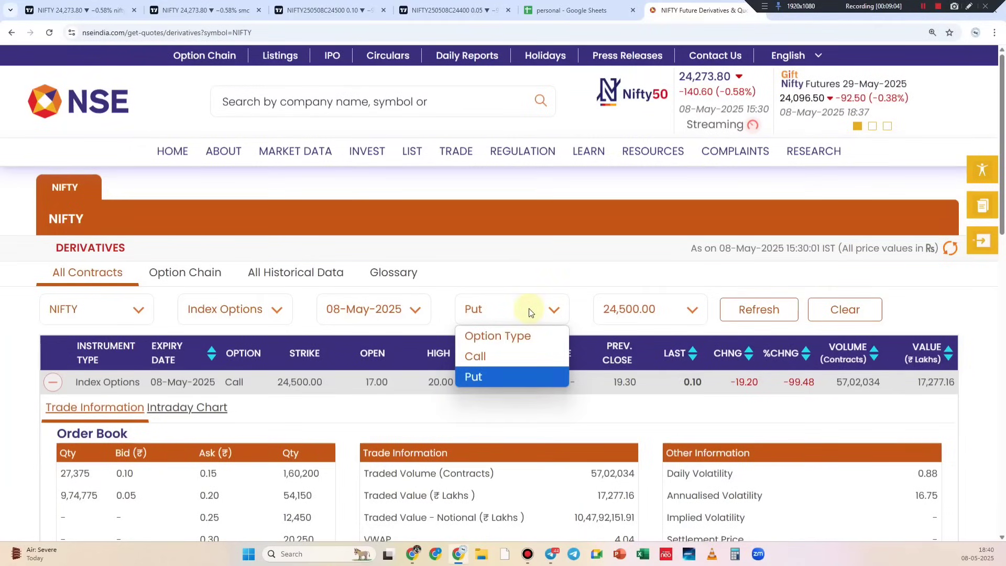
pyautogui.press('Return')
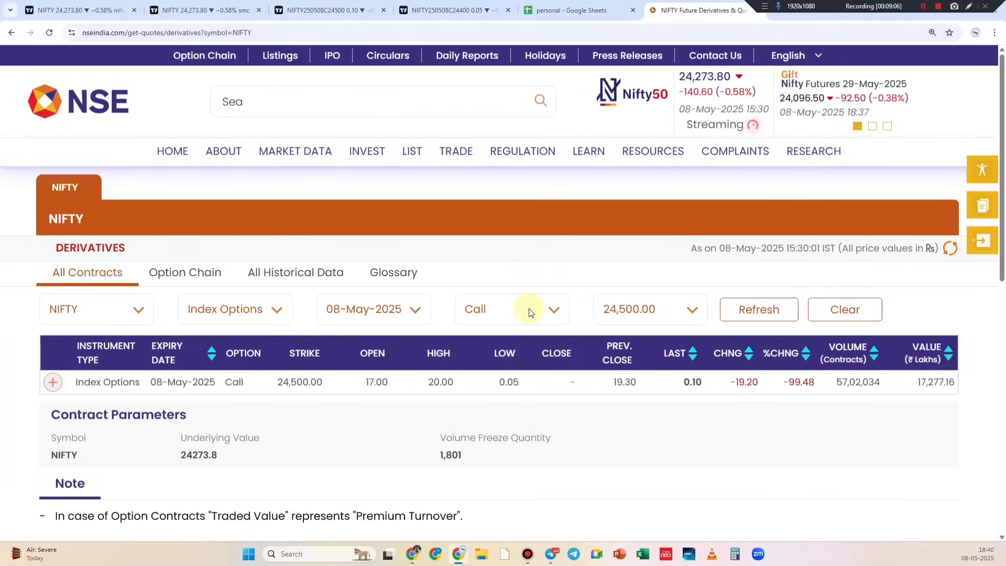
pyautogui.press('Up')
# Change the strike price filter to 24,300.00
pyautogui.click(613, 317)
pyautogui.press('Up')
pyautogui.press('Up')
pyautogui.press('Up')
pyautogui.press('Up')
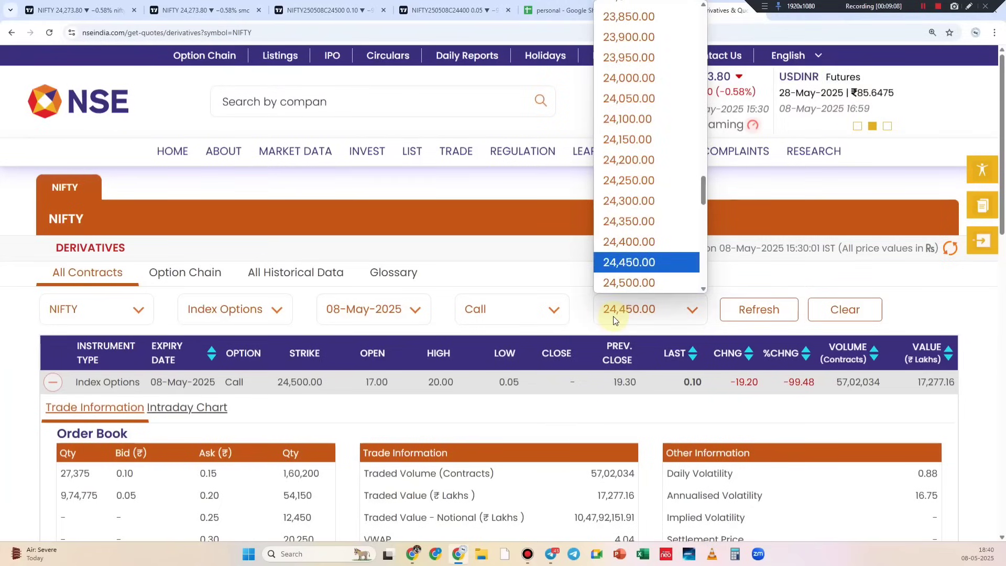
pyautogui.press('Return')
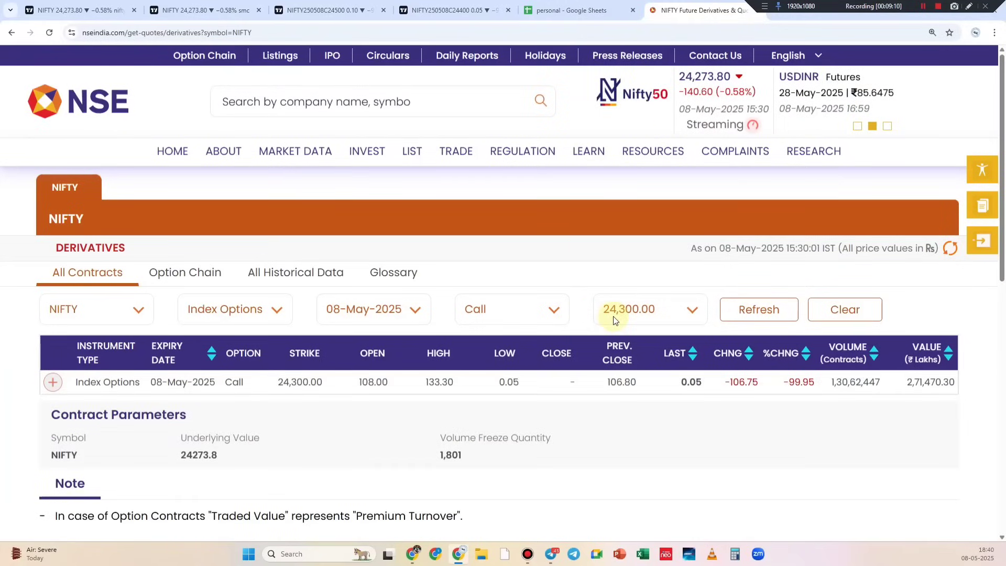
# Change the option type filter to Put and expand the 24,300 contract's details
pyautogui.click(529, 315)
pyautogui.click(505, 377)
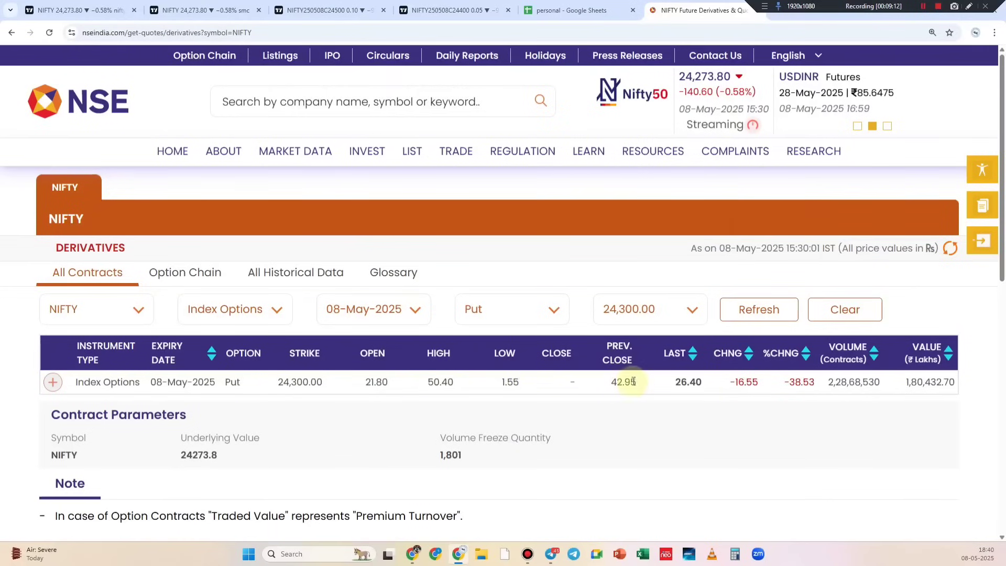
pyautogui.doubleClick(618, 381)
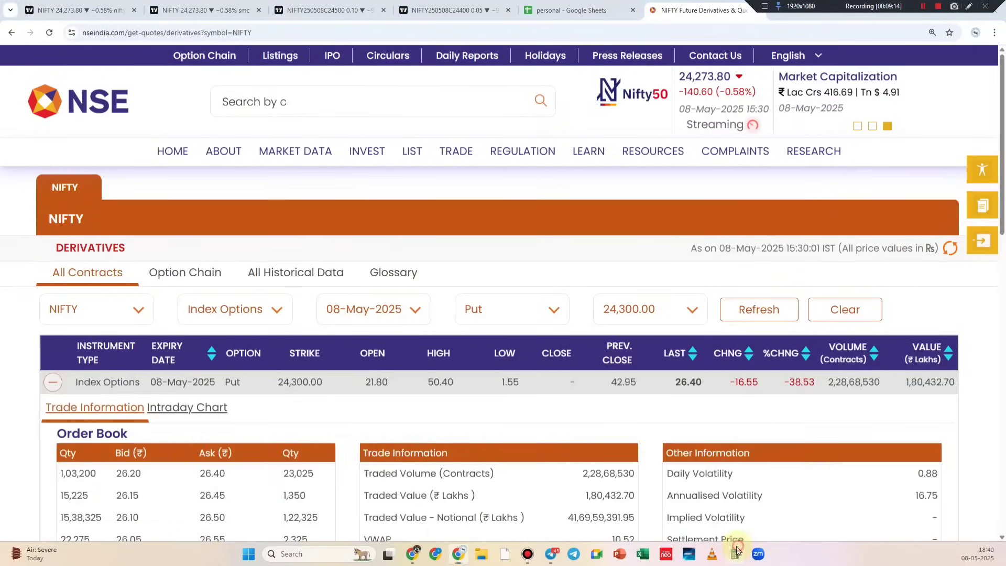
# Switch to Calculator and add the two options' previous closes, 42.95 + 19.3
pyautogui.click(736, 552)
pyautogui.write('42.95')
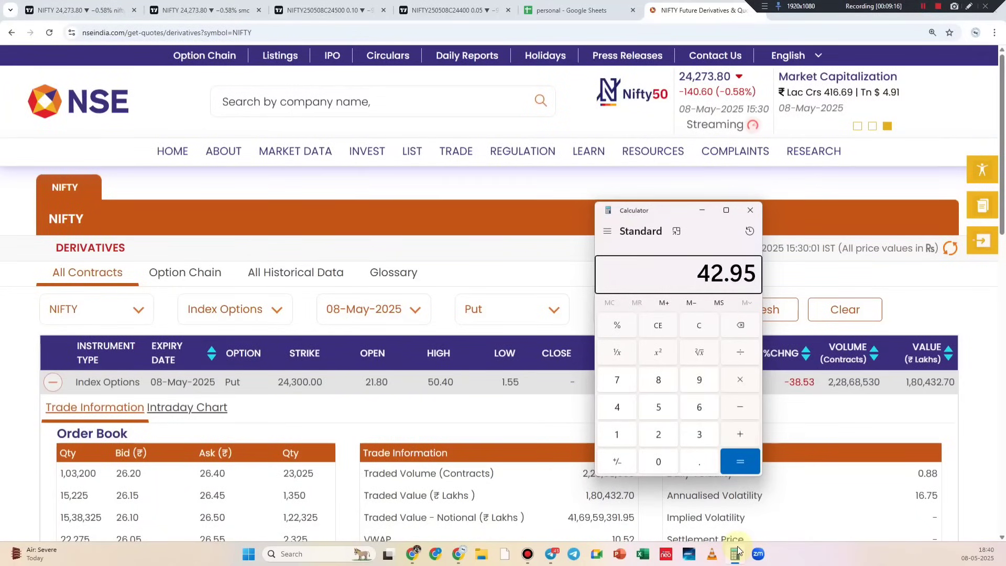
pyautogui.press('Return')
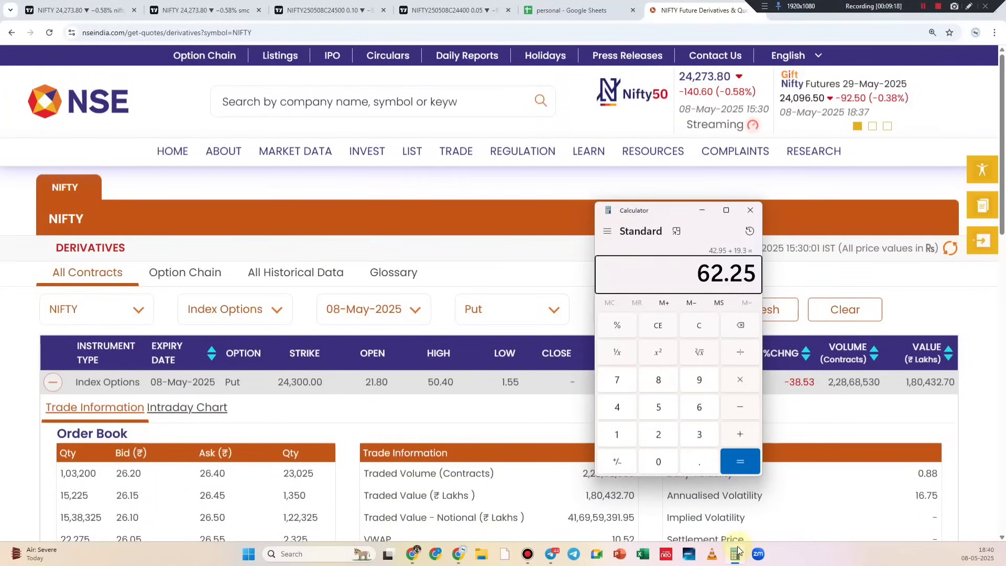
# Finish the premium addition, return to the NSE page and handwrite an underlined note above the contract filters with the pen
pyautogui.press('Return')
pyautogui.click(829, 275)
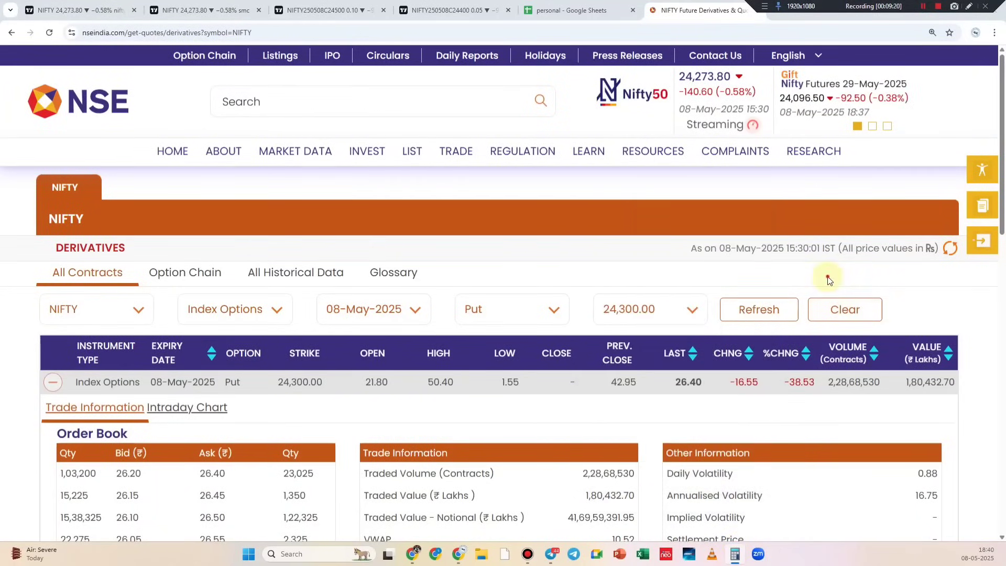
pyautogui.click(969, 7)
pyautogui.moveTo(540, 235)
pyautogui.mouseDown()
pyautogui.moveTo(569, 232)
pyautogui.moveTo(586, 247)
pyautogui.moveTo(684, 208)
pyautogui.moveTo(512, 249)
pyautogui.mouseUp()
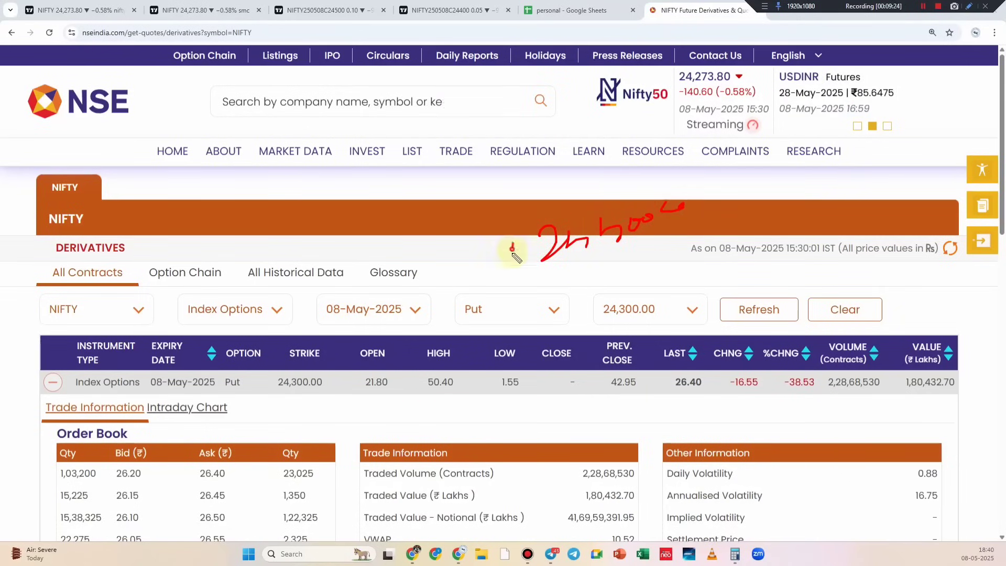
# Switch back to Calculator and divide the combined premium by 2
pyautogui.click(736, 556)
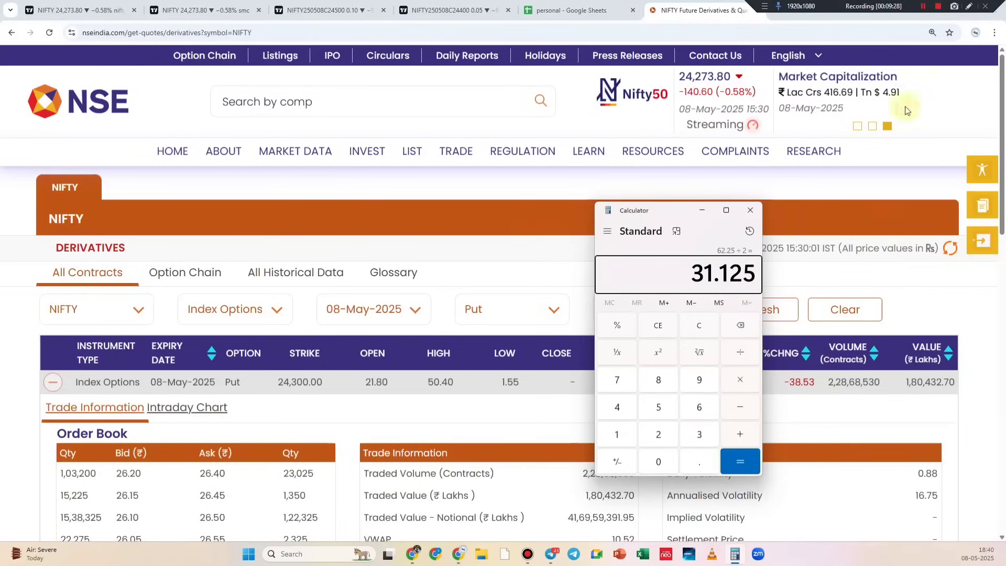
pyautogui.press('Escape')
# Switch to the NIFTY daily chart in TradingView and handwrite 24400 CE and 31 beside a sketch of price breaking below a level
pyautogui.click(97, 5)
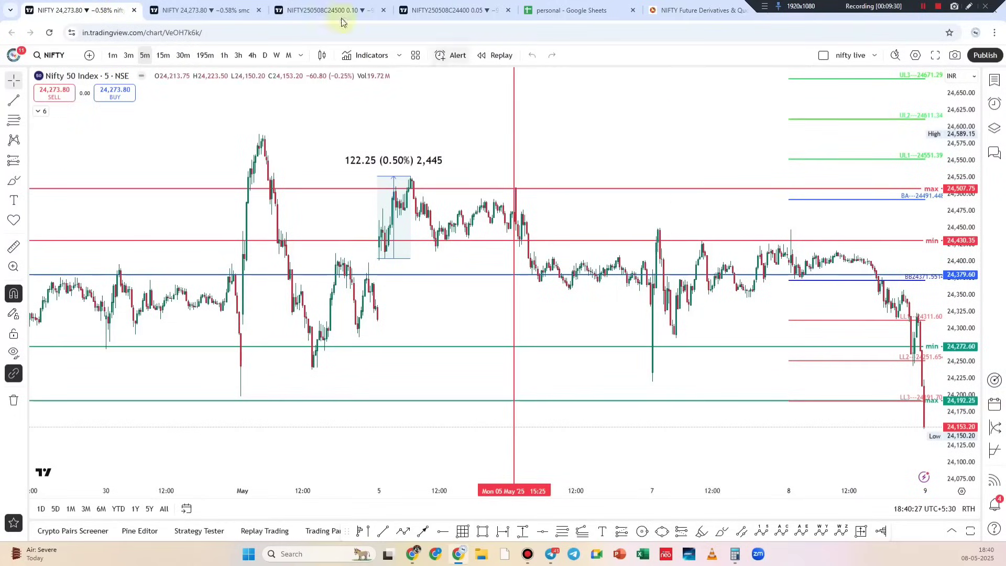
pyautogui.click(199, 10)
pyautogui.click(968, 7)
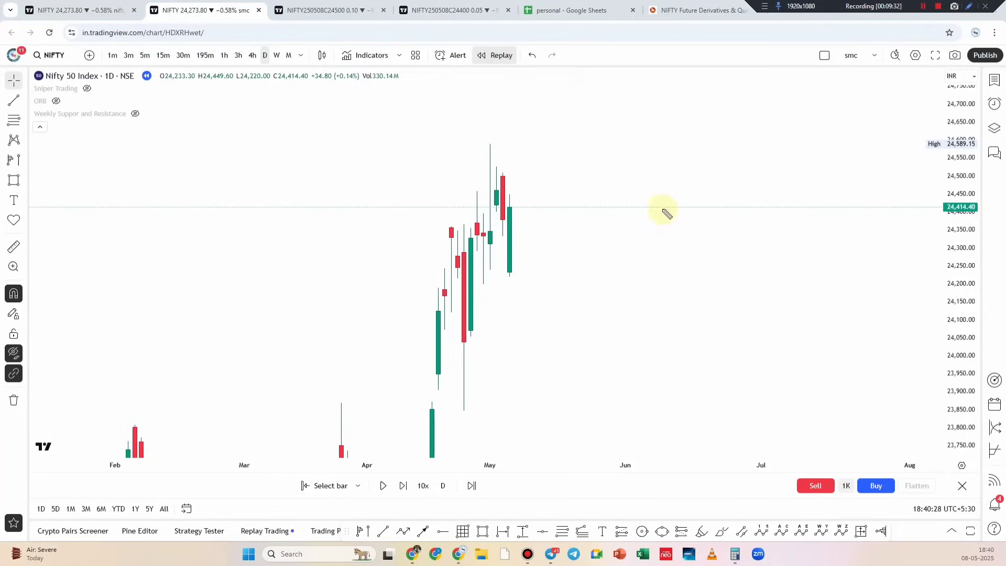
pyautogui.moveTo(682, 219); pyautogui.dragTo(694, 235)
pyautogui.moveTo(705, 210)
pyautogui.mouseDown()
pyautogui.moveTo(725, 222)
pyautogui.moveTo(775, 184)
pyautogui.moveTo(846, 167)
pyautogui.mouseUp()
pyautogui.moveTo(727, 313)
pyautogui.mouseDown()
pyautogui.moveTo(746, 327)
pyautogui.moveTo(921, 310)
pyautogui.moveTo(875, 332)
pyautogui.mouseUp()
pyautogui.moveTo(896, 310); pyautogui.dragTo(908, 342)
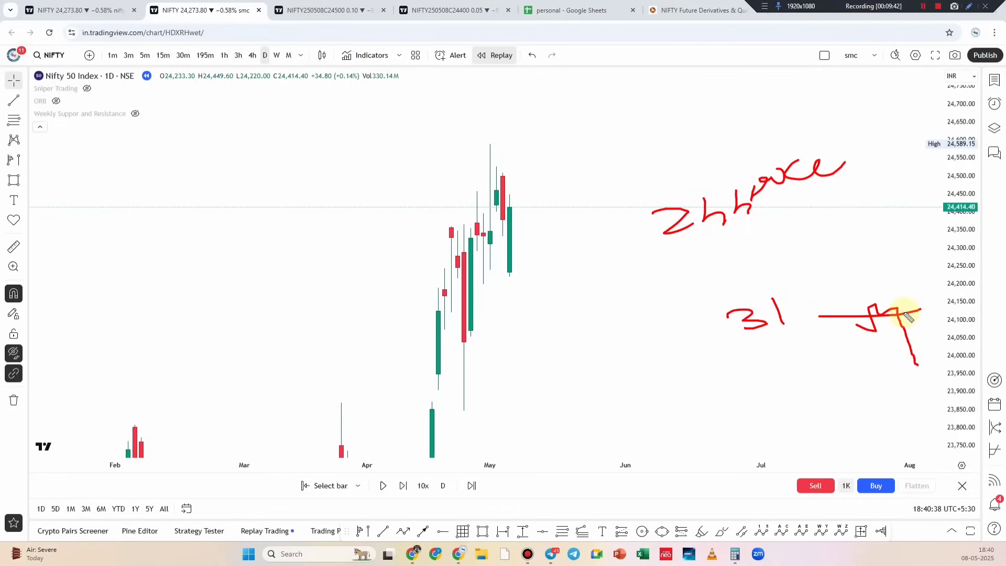
# Draw a rising arrow after 24400 CE, handwrite 24300 PE below it, and sketch a circled entry with a rising price path
pyautogui.moveTo(859, 155); pyautogui.dragTo(908, 126)
pyautogui.moveTo(887, 125); pyautogui.dragTo(893, 152)
pyautogui.moveTo(491, 427)
pyautogui.mouseDown()
pyautogui.moveTo(516, 414)
pyautogui.moveTo(534, 436)
pyautogui.mouseUp()
pyautogui.moveTo(548, 398)
pyautogui.mouseDown()
pyautogui.moveTo(559, 417)
pyautogui.moveTo(613, 409)
pyautogui.moveTo(645, 386)
pyautogui.moveTo(691, 386)
pyautogui.moveTo(721, 409)
pyautogui.moveTo(747, 402)
pyautogui.mouseUp()
pyautogui.moveTo(795, 386)
pyautogui.mouseDown()
pyautogui.moveTo(783, 400)
pyautogui.moveTo(799, 390)
pyautogui.moveTo(815, 294)
pyautogui.mouseUp()
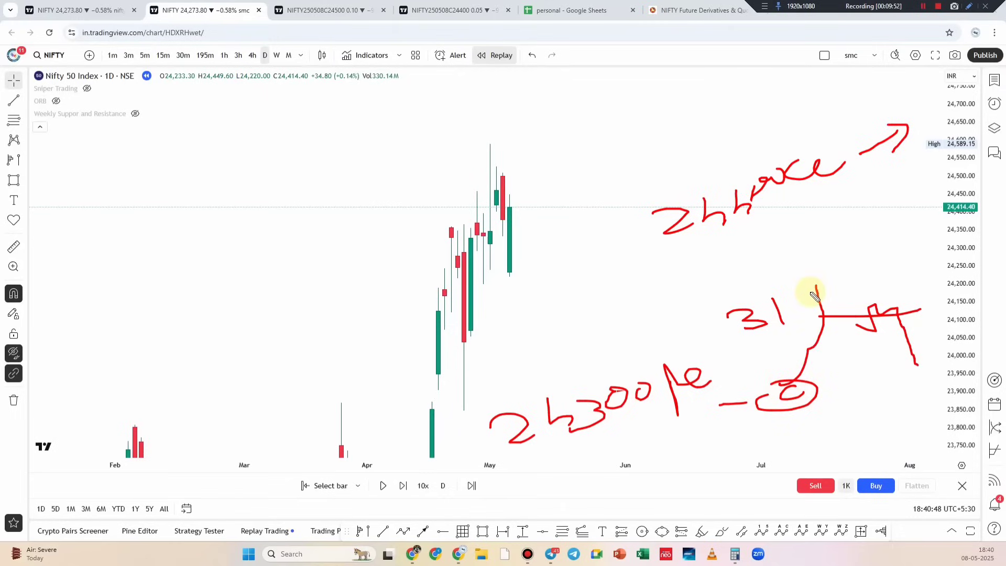
# Handwrite 24400 PE with 31 beneath it beside the candles, and sketch a level being broken downward
pyautogui.moveTo(90, 220); pyautogui.dragTo(128, 240)
pyautogui.moveTo(144, 198)
pyautogui.mouseDown()
pyautogui.moveTo(171, 228)
pyautogui.moveTo(247, 184)
pyautogui.moveTo(277, 186)
pyautogui.moveTo(304, 166)
pyautogui.mouseUp()
pyautogui.moveTo(223, 259); pyautogui.dragTo(228, 273)
pyautogui.moveTo(254, 239); pyautogui.dragTo(348, 238)
pyautogui.moveTo(318, 226); pyautogui.dragTo(350, 259)
# Handwrite an underlined 24500 CE below the 24400 PE note and sketch a rising price curve beside it
pyautogui.moveTo(141, 376); pyautogui.dragTo(175, 382)
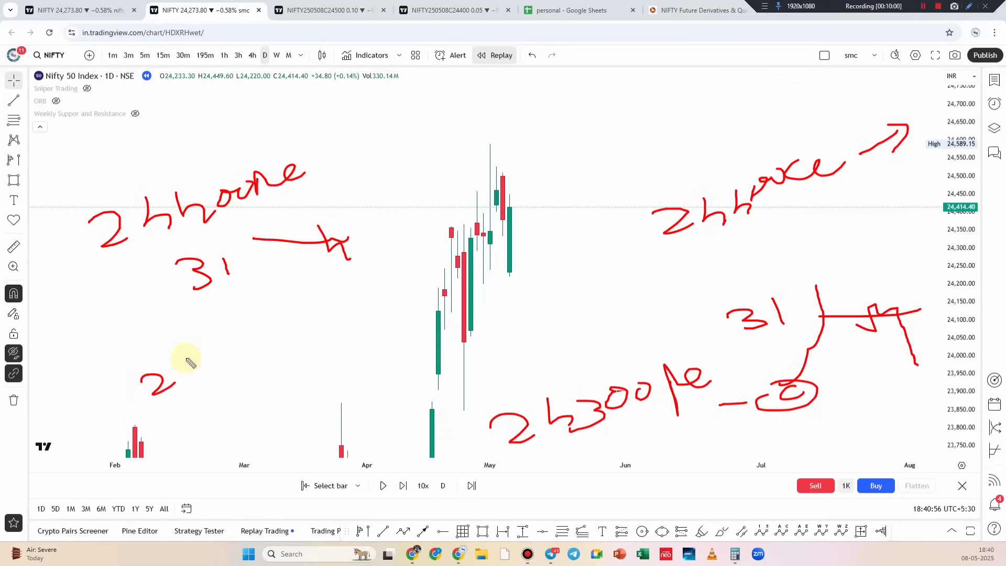
pyautogui.moveTo(220, 345); pyautogui.dragTo(237, 356)
pyautogui.moveTo(265, 335); pyautogui.dragTo(308, 335)
pyautogui.moveTo(253, 376); pyautogui.dragTo(347, 354)
pyautogui.moveTo(317, 387); pyautogui.dragTo(392, 300)
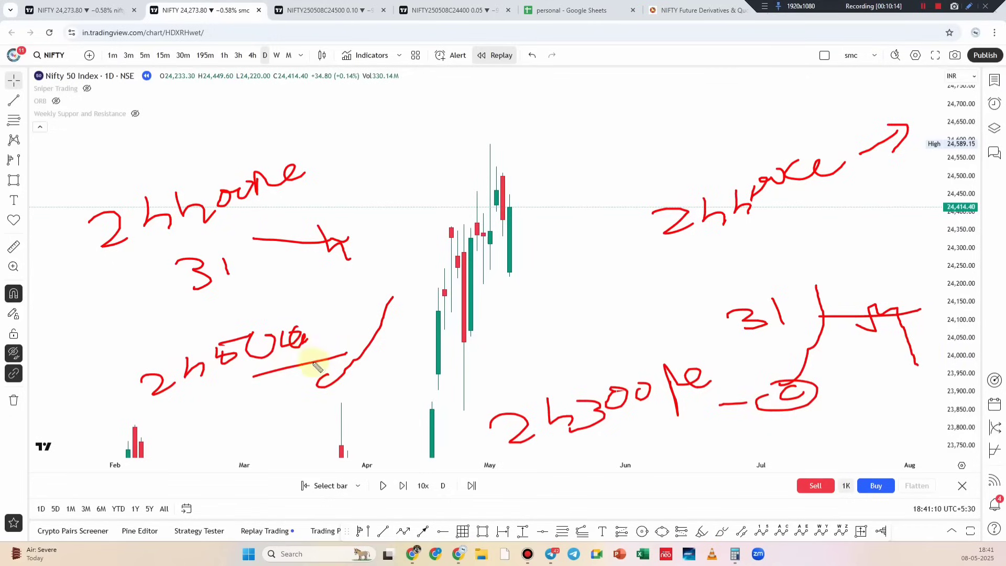
# Draw a double-headed arrow linking the 24400 PE and 24400 CE notes, sketch a rising zigzag, and clear all pen marks
pyautogui.moveTo(378, 172); pyautogui.dragTo(655, 209)
pyautogui.moveTo(621, 191); pyautogui.dragTo(602, 241)
pyautogui.moveTo(402, 162); pyautogui.dragTo(451, 209)
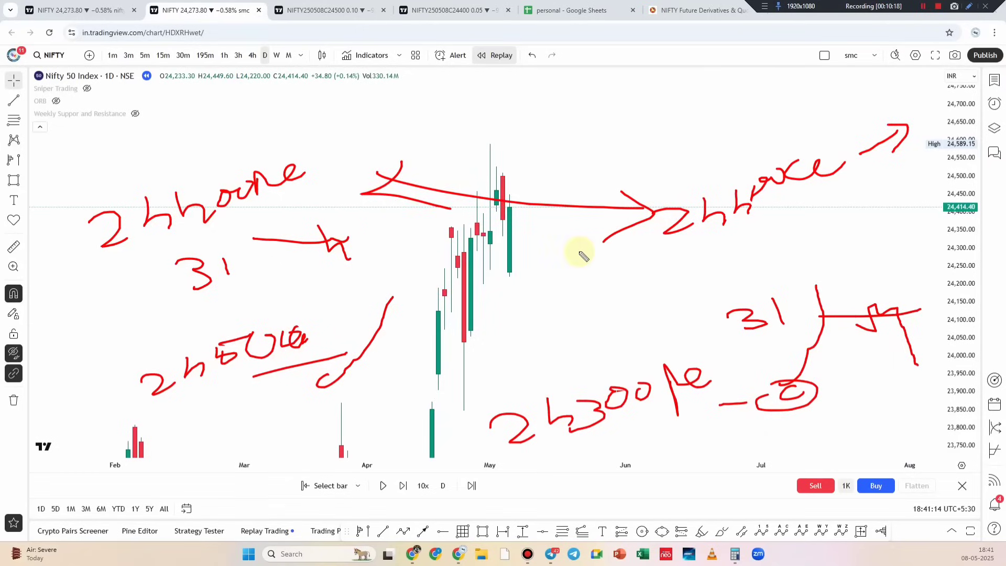
pyautogui.moveTo(571, 347); pyautogui.dragTo(648, 274)
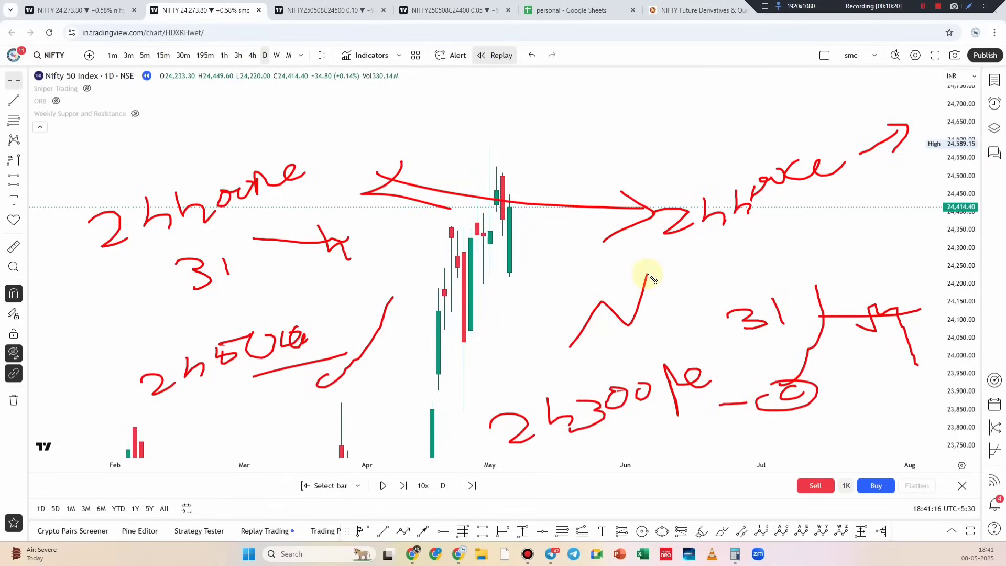
pyautogui.press('Escape')
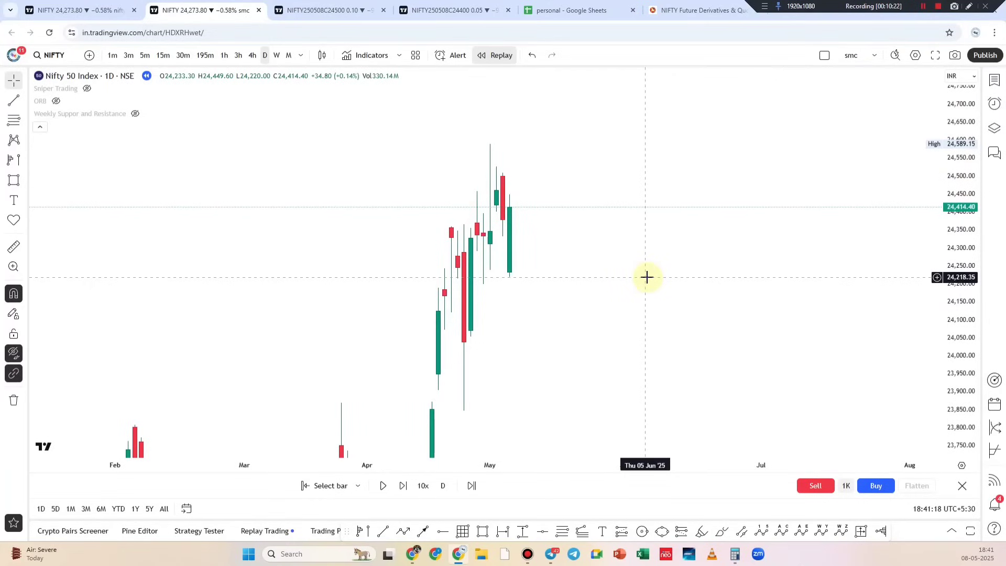
# Switch to the Kite charts window and load the sniper4 layout in the BANKNIFTY MAY 54600 PE chart
pyautogui.click(414, 555)
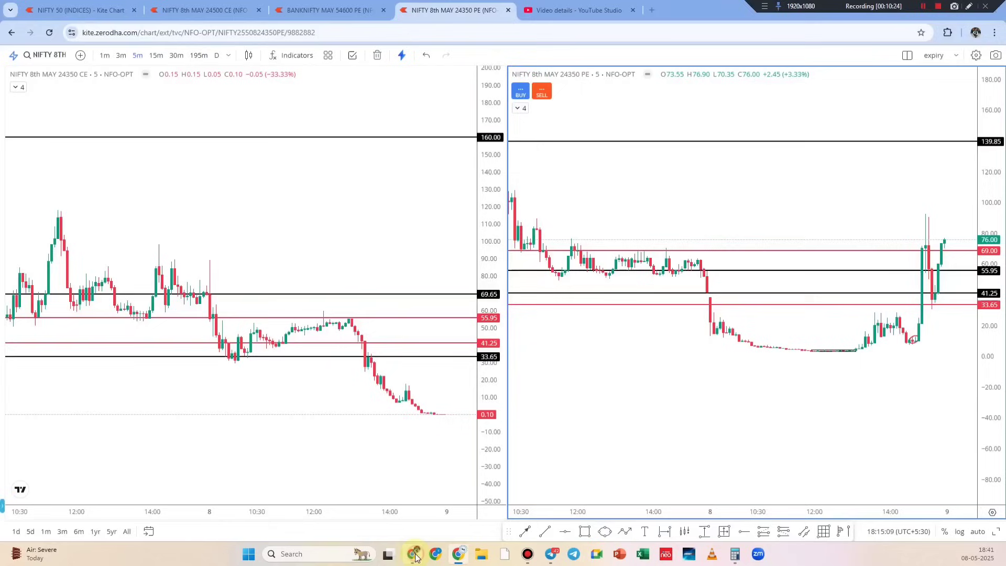
pyautogui.click(350, 4)
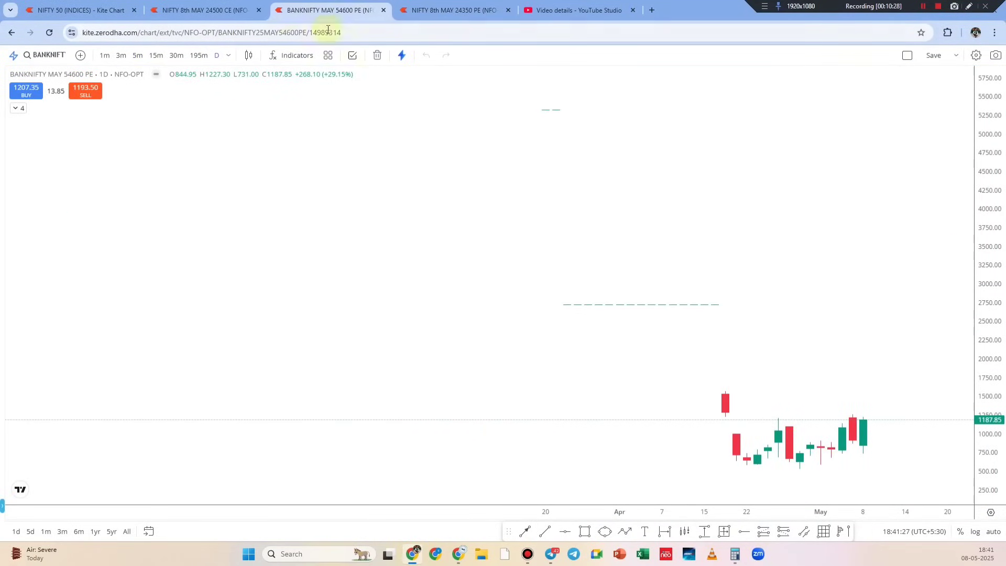
pyautogui.click(955, 57)
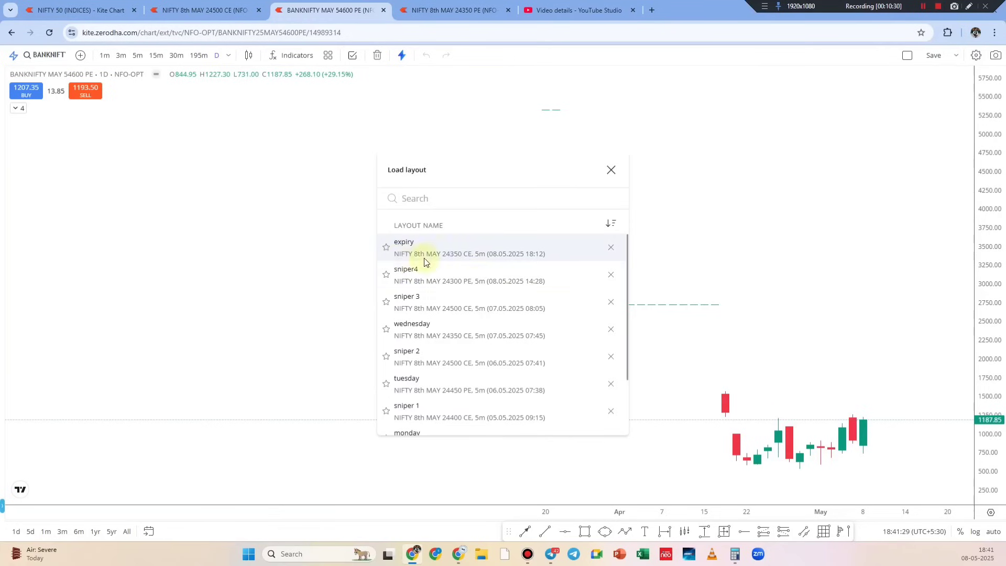
pyautogui.click(470, 281)
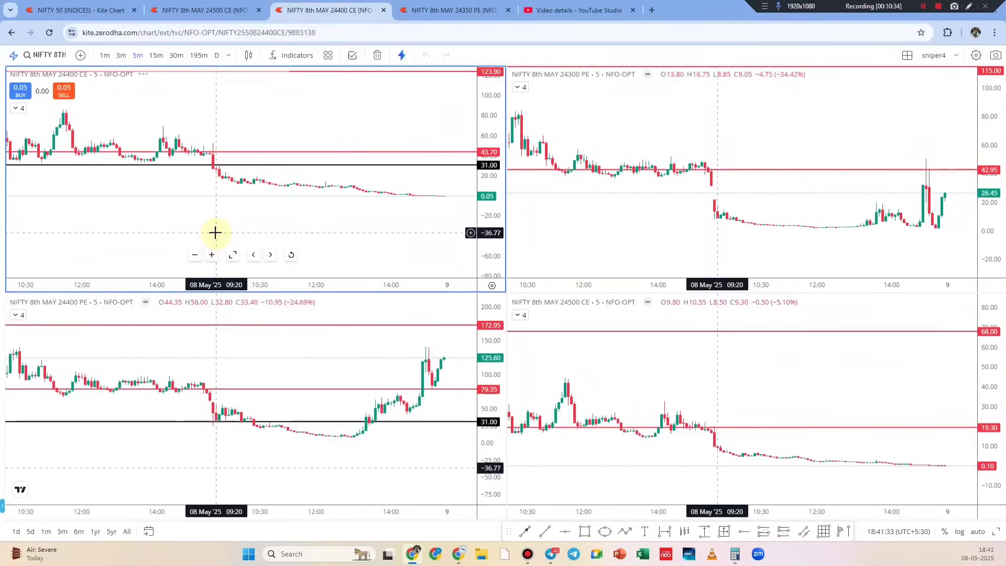
# Go to the prepared sniper4 charts, circle where the 24400 CE price crosses the 31.00 line, and mark the contract name
pyautogui.click(190, 28)
pyautogui.click(201, 13)
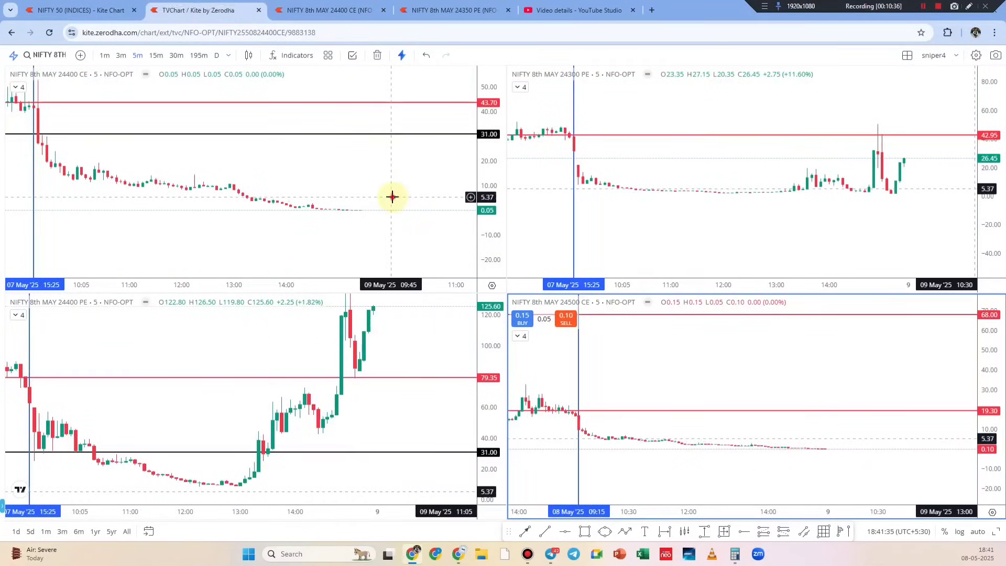
pyautogui.click(970, 7)
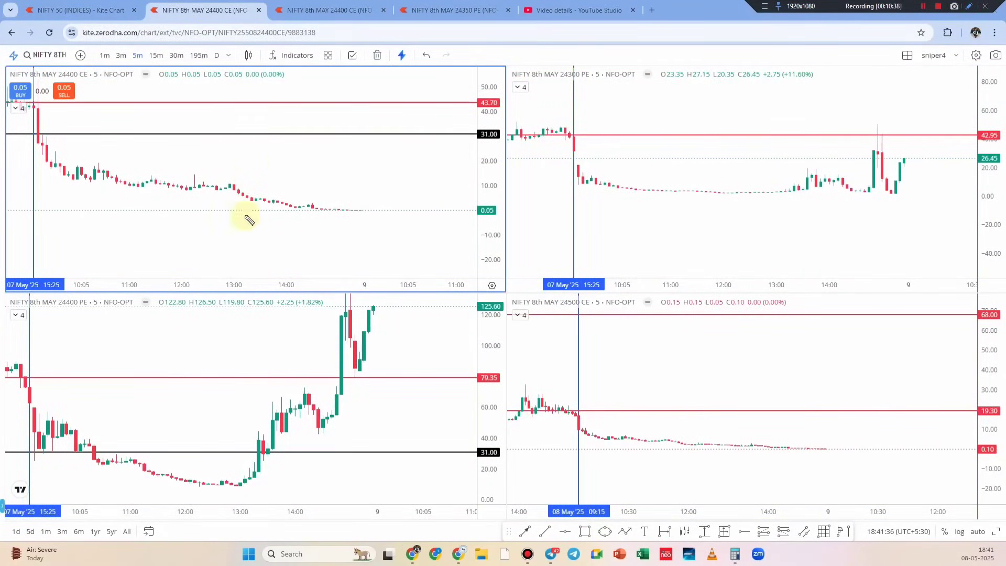
pyautogui.moveTo(29, 134); pyautogui.dragTo(33, 129)
pyautogui.moveTo(55, 82); pyautogui.dragTo(93, 65)
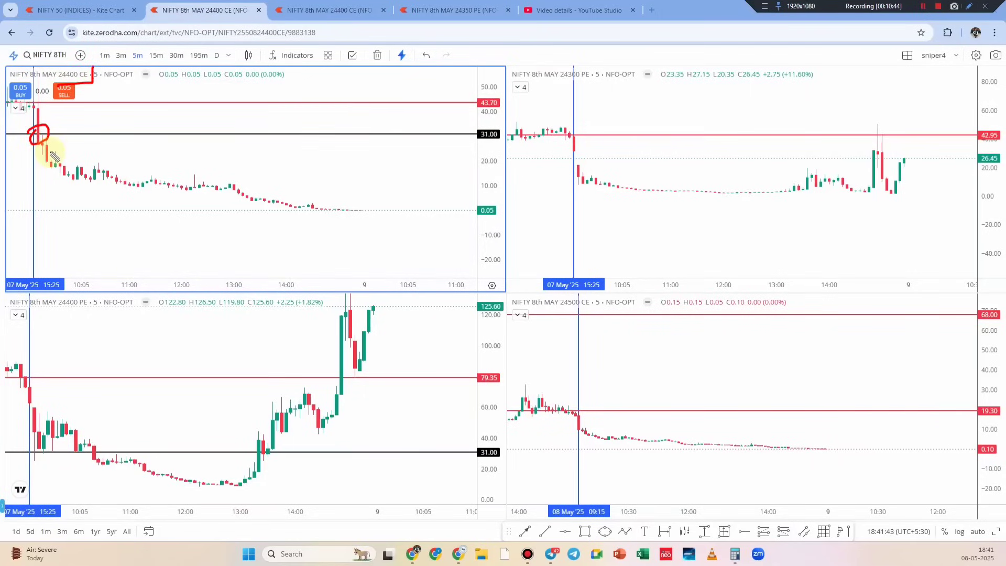
# Circle the 24300 PE contract name, sketch a rising price path with a handwritten note beside it, and clear the marks
pyautogui.moveTo(548, 84); pyautogui.dragTo(534, 81)
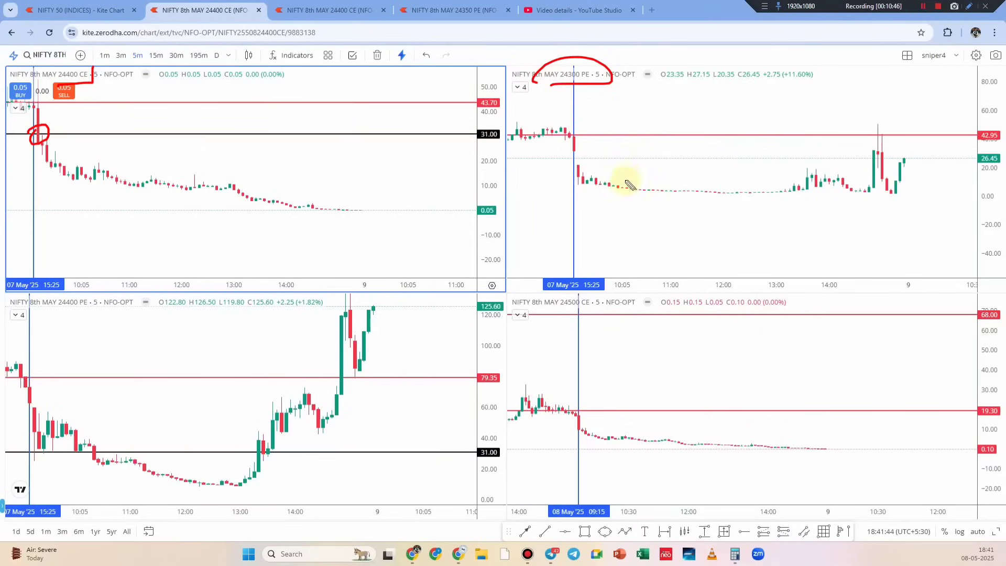
pyautogui.moveTo(590, 147)
pyautogui.mouseDown()
pyautogui.moveTo(676, 103)
pyautogui.moveTo(756, 89)
pyautogui.moveTo(763, 101)
pyautogui.moveTo(683, 126)
pyautogui.mouseUp()
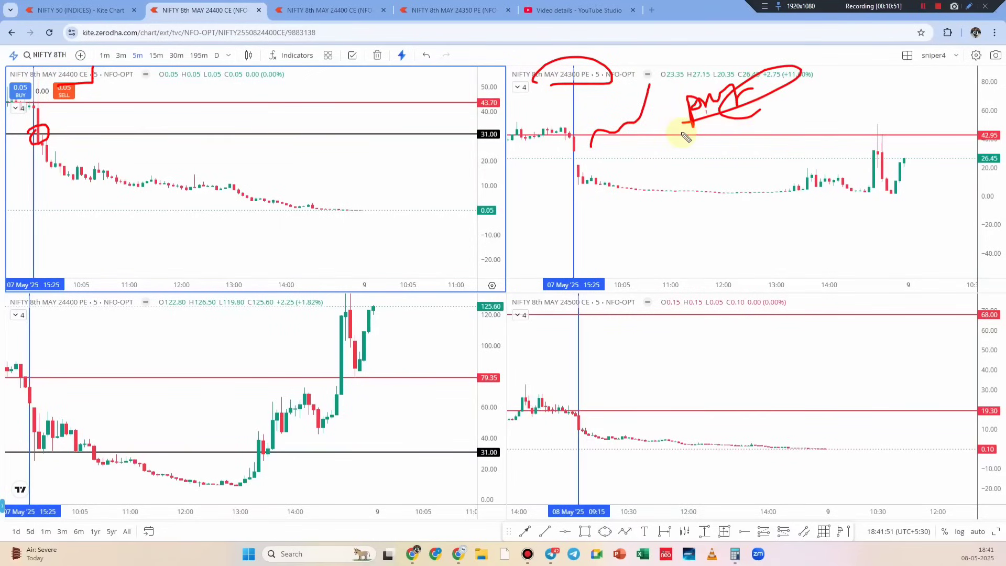
pyautogui.press('Escape')
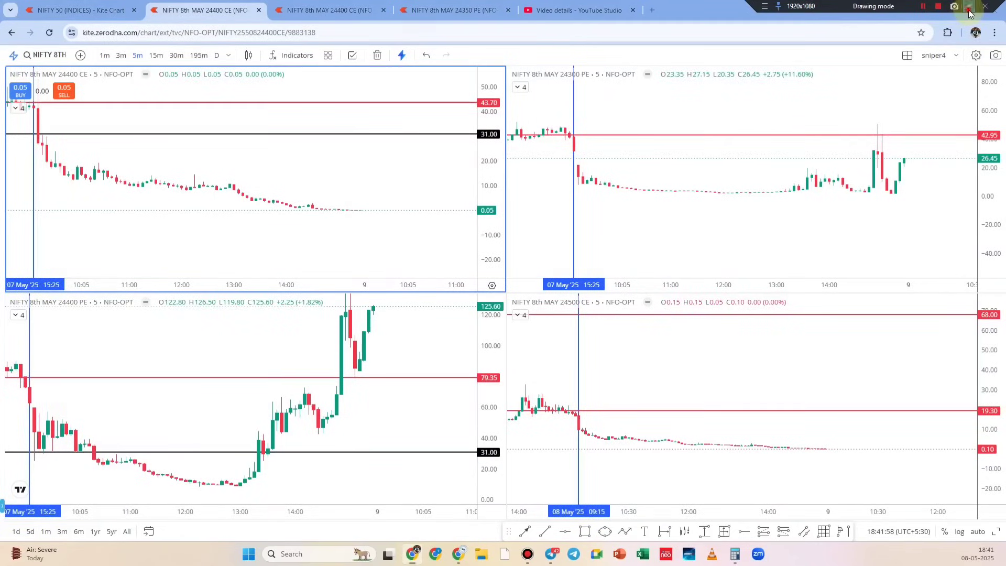
# Underline the 24400 PE name, point to its break below 31.00, sketch a rising path on the 24500 CE chart, and clear the marks
pyautogui.moveTo(60, 318); pyautogui.dragTo(96, 311)
pyautogui.moveTo(108, 391); pyautogui.dragTo(98, 443)
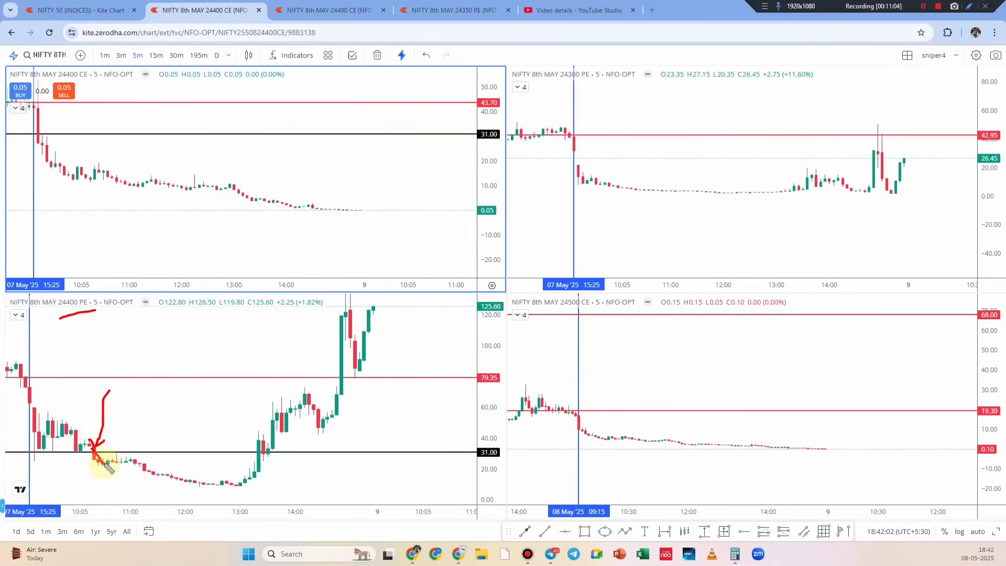
pyautogui.moveTo(605, 412)
pyautogui.mouseDown()
pyautogui.moveTo(642, 407)
pyautogui.moveTo(669, 354)
pyautogui.mouseUp()
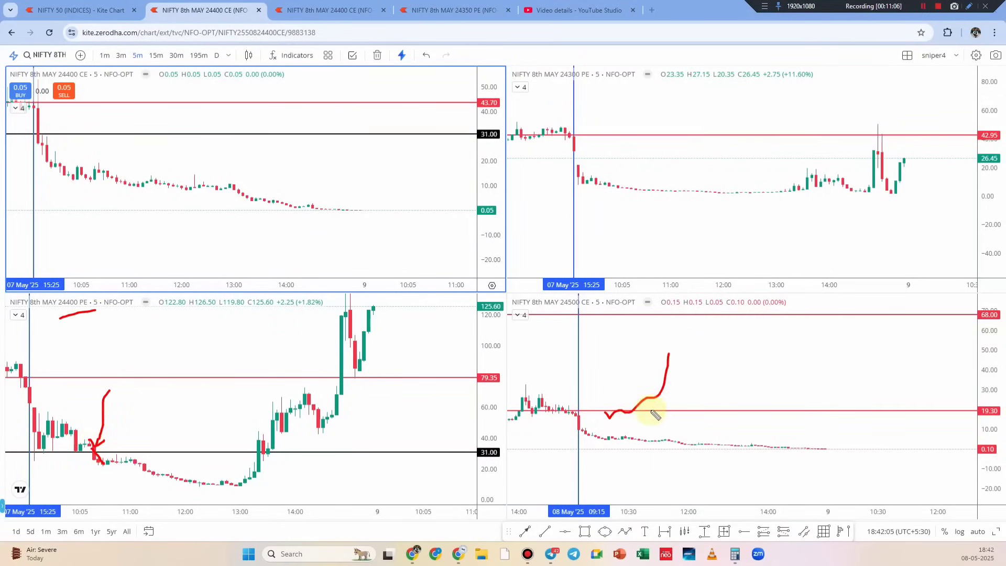
pyautogui.press('Escape')
# Draw an arrow from the 24400 CE chart to the 24300 PE chart and put a cross beside its tip
pyautogui.click(968, 7)
pyautogui.moveTo(382, 206); pyautogui.dragTo(562, 189)
pyautogui.moveTo(523, 181)
pyautogui.mouseDown()
pyautogui.moveTo(550, 198)
pyautogui.moveTo(527, 207)
pyautogui.mouseUp()
pyautogui.moveTo(593, 194)
pyautogui.mouseDown()
pyautogui.moveTo(629, 215)
pyautogui.moveTo(597, 217)
pyautogui.mouseUp()
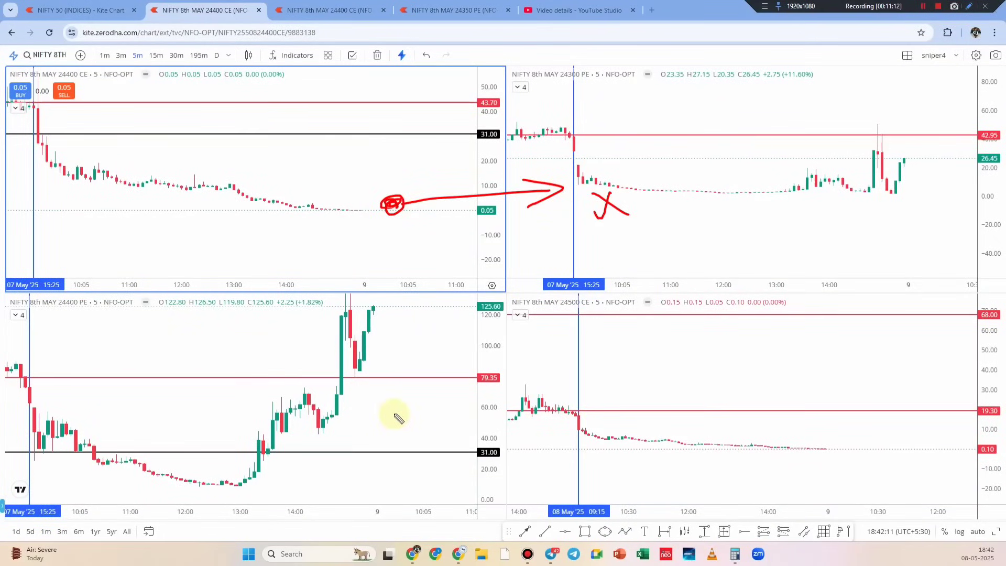
# Draw an arrow from the 24400 PE chart to the 24500 CE chart and put a cross beside its tip
pyautogui.moveTo(394, 404); pyautogui.dragTo(540, 373)
pyautogui.moveTo(519, 368); pyautogui.dragTo(538, 372)
pyautogui.moveTo(538, 372); pyautogui.dragTo(525, 384)
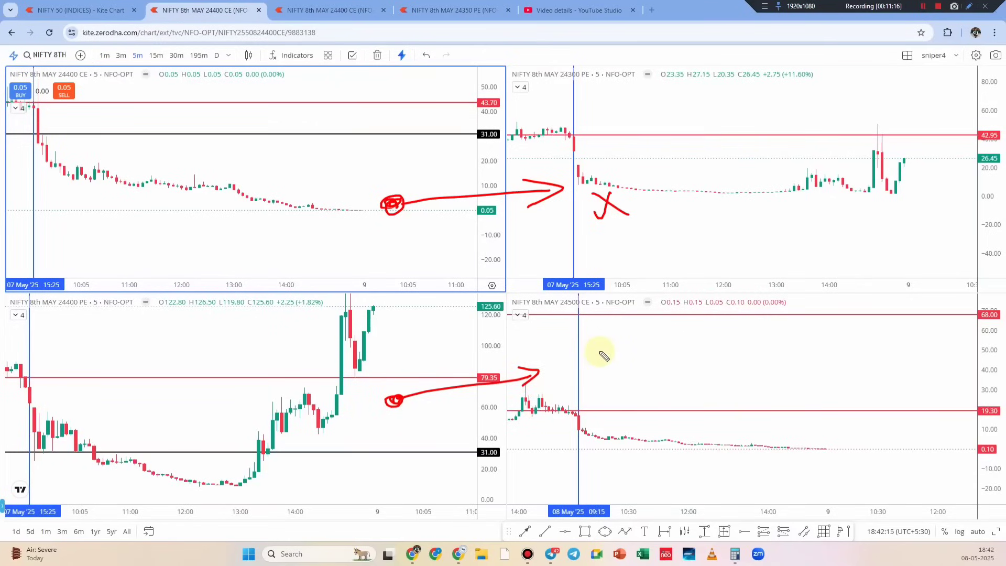
pyautogui.moveTo(567, 354)
pyautogui.mouseDown()
pyautogui.moveTo(600, 363)
pyautogui.moveTo(578, 379)
pyautogui.mouseUp()
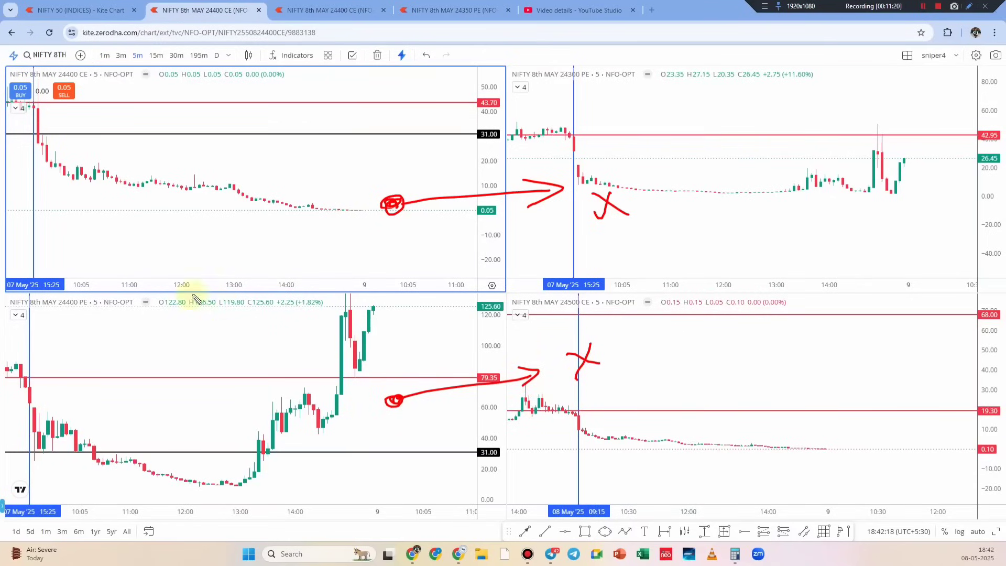
# Link the 24400 CE and PE charts with a double-headed arrow, sketch a rise retesting 31.00 on the CE chart, and clear the marks
pyautogui.moveTo(229, 229)
pyautogui.mouseDown()
pyautogui.moveTo(207, 352)
pyautogui.moveTo(225, 325)
pyautogui.moveTo(221, 225)
pyautogui.moveTo(245, 240)
pyautogui.mouseUp()
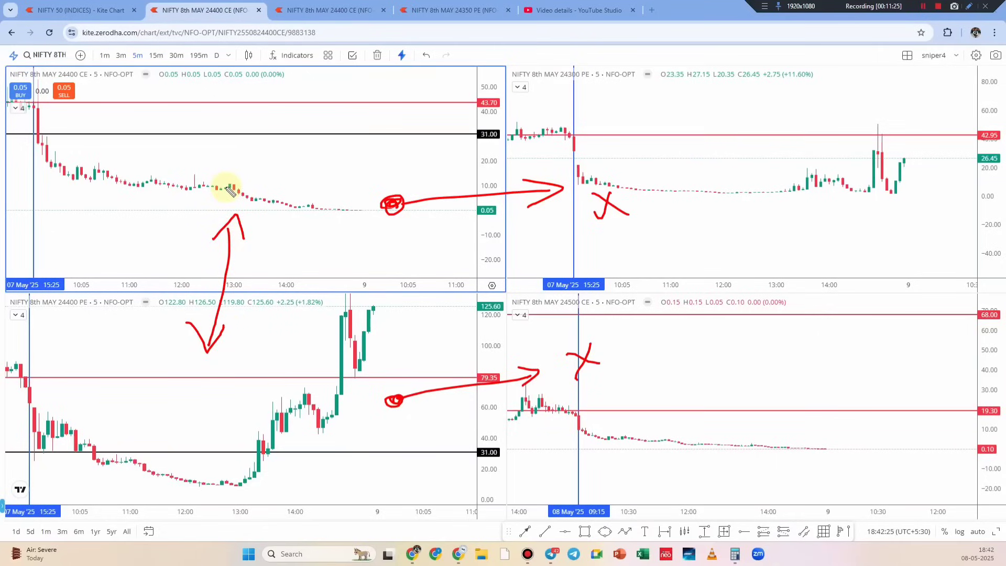
pyautogui.moveTo(226, 186)
pyautogui.mouseDown()
pyautogui.moveTo(265, 107)
pyautogui.moveTo(288, 135)
pyautogui.moveTo(345, 4)
pyautogui.mouseUp()
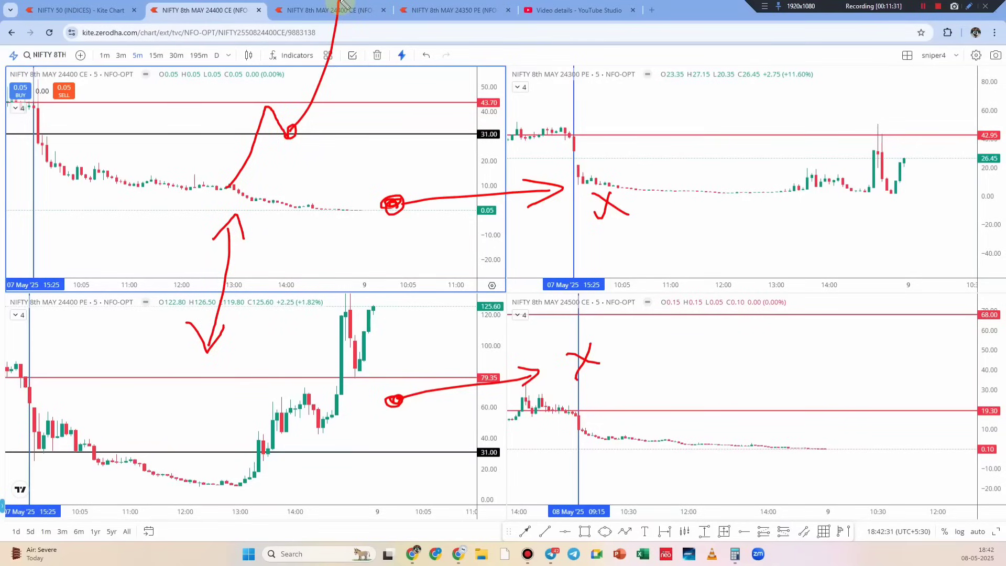
pyautogui.press('Delete')
# Mark the candles crossing above the 31.00 line around 13:20 on the 24400 PE chart, and clear the marks
pyautogui.click(969, 6)
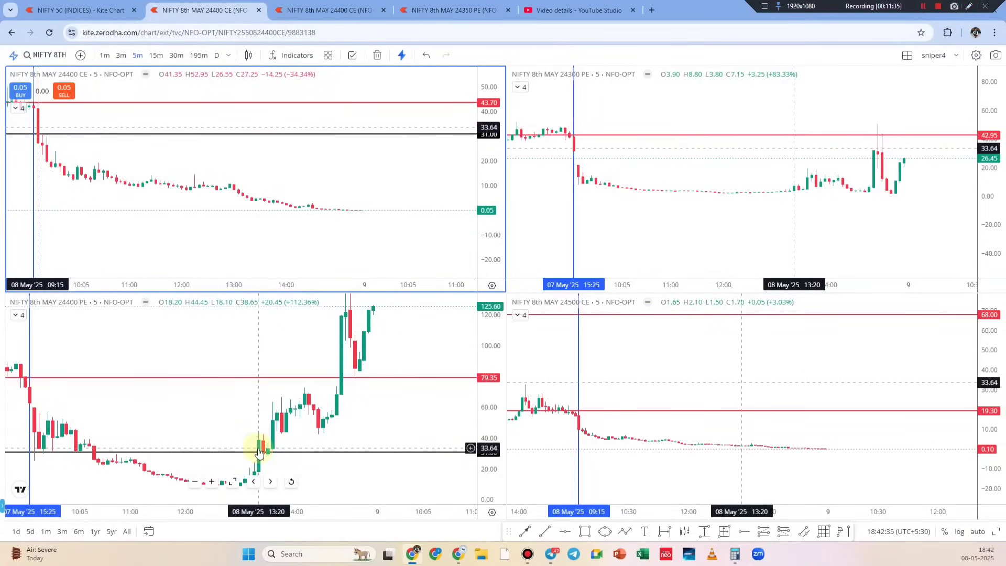
pyautogui.moveTo(249, 478)
pyautogui.mouseDown()
pyautogui.moveTo(258, 435)
pyautogui.moveTo(264, 449)
pyautogui.moveTo(294, 449)
pyautogui.moveTo(378, 317)
pyautogui.moveTo(279, 370)
pyautogui.moveTo(269, 447)
pyautogui.mouseUp()
pyautogui.press('Escape')
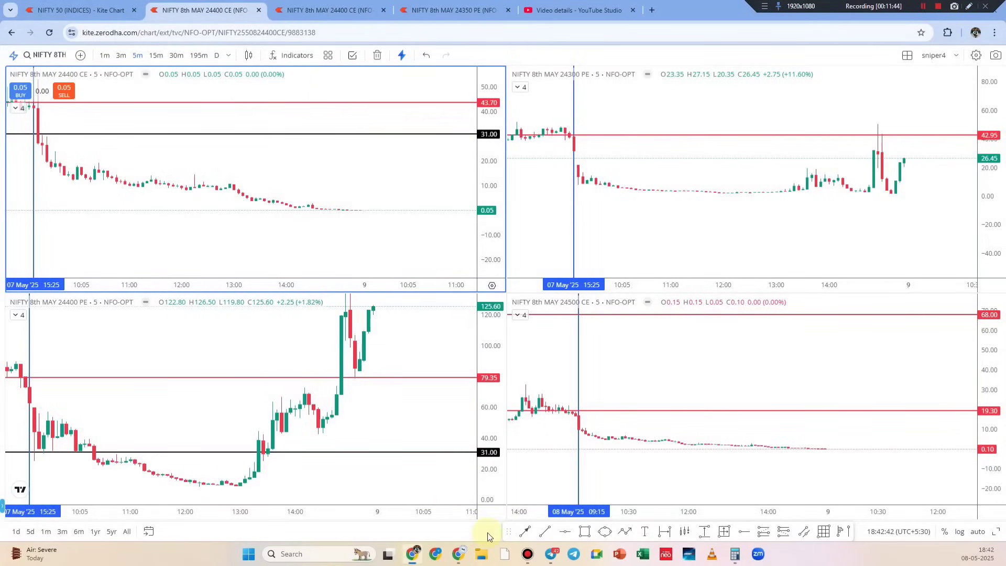
# Load the sniper 3 layout in place of the current four-chart layout
pyautogui.click(378, 419)
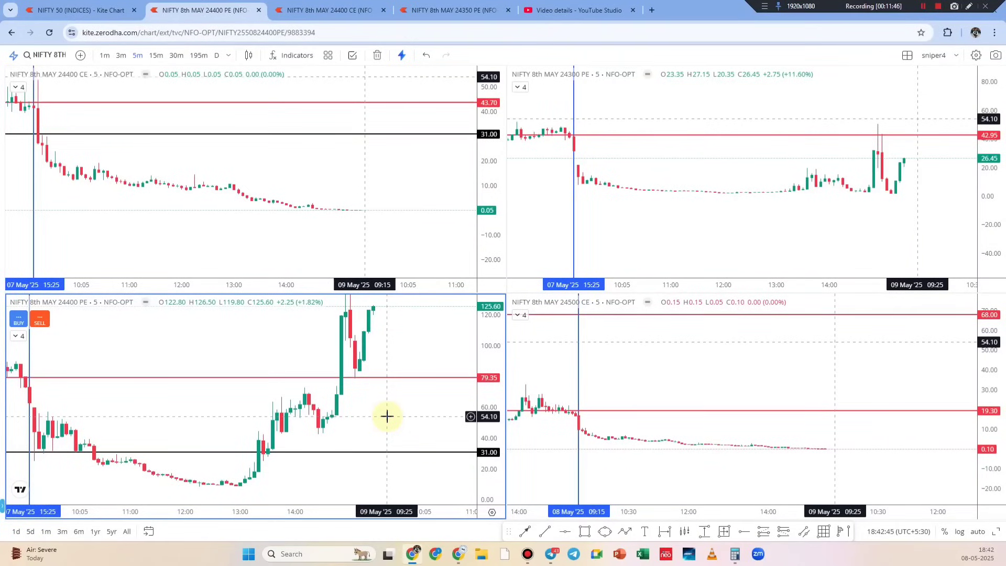
pyautogui.click(956, 55)
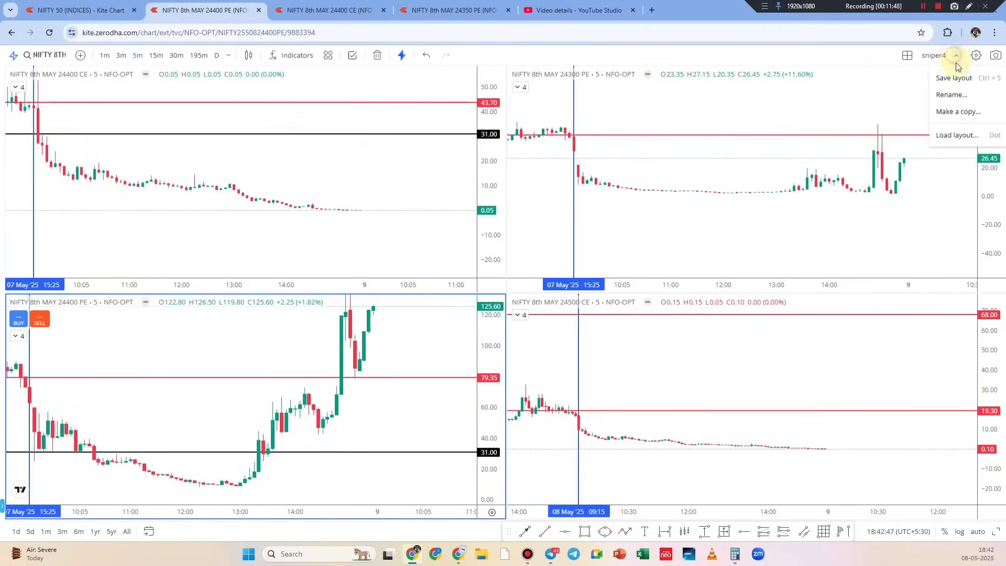
pyautogui.click(944, 136)
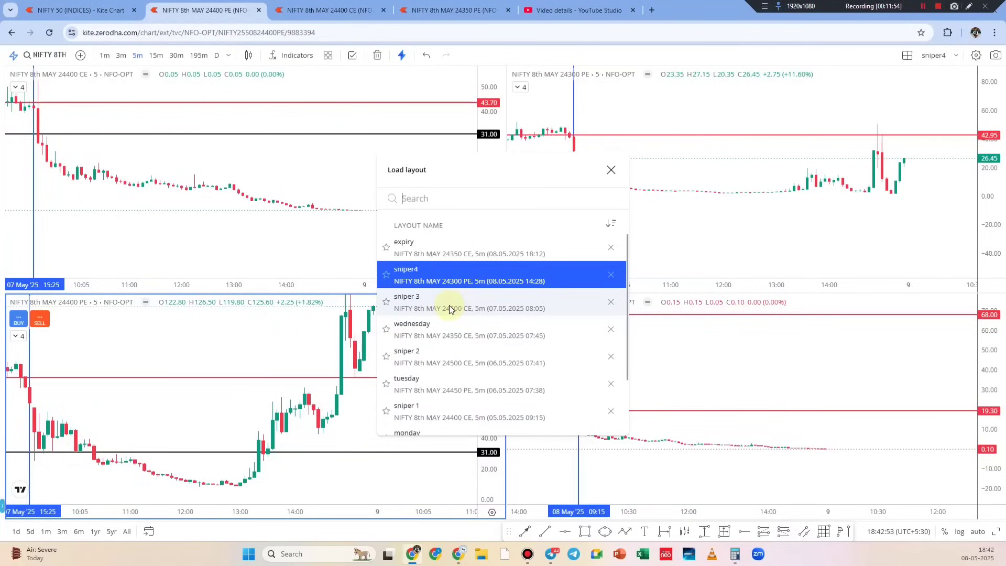
pyautogui.click(526, 306)
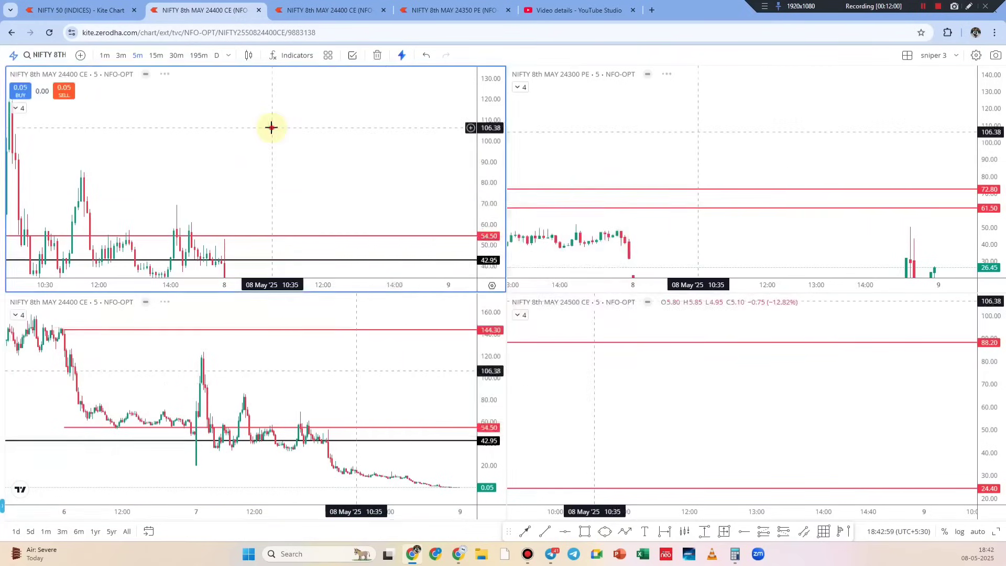
# Turn on date range syncing for the four-chart layout and bring the 7 May candles into view on all charts
pyautogui.moveTo(368, 386)
pyautogui.mouseDown()
pyautogui.moveTo(377, 362)
pyautogui.moveTo(367, 396)
pyautogui.mouseUp()
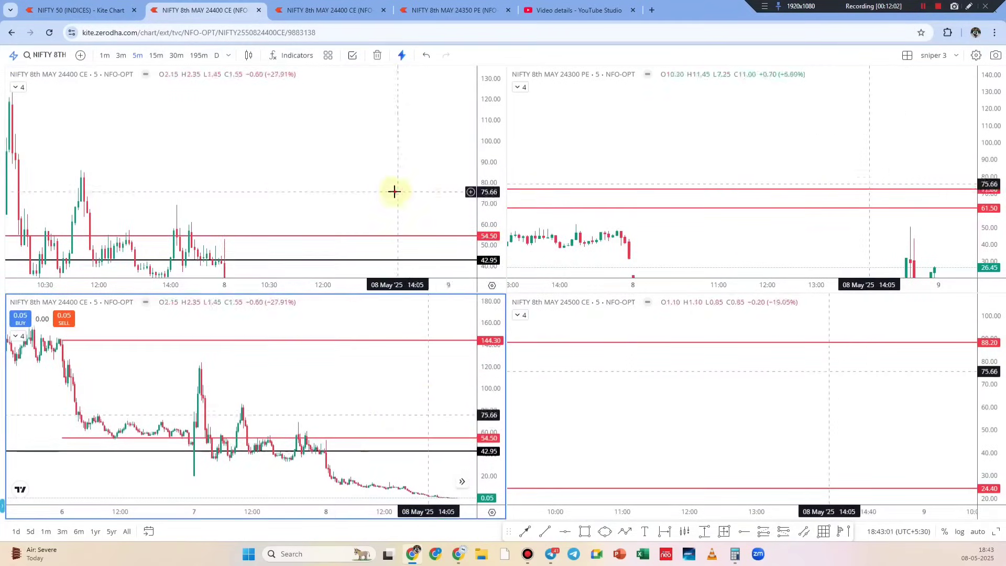
pyautogui.moveTo(394, 190); pyautogui.dragTo(369, 54)
pyautogui.moveTo(254, 155); pyautogui.dragTo(479, 195)
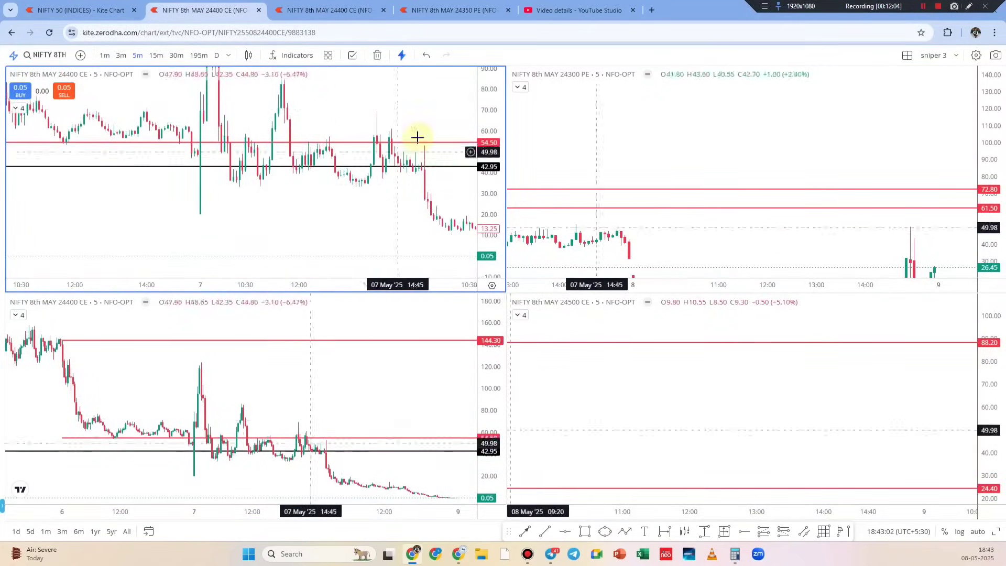
pyautogui.moveTo(484, 96); pyautogui.dragTo(487, 252)
pyautogui.scroll(2, 343, 220)
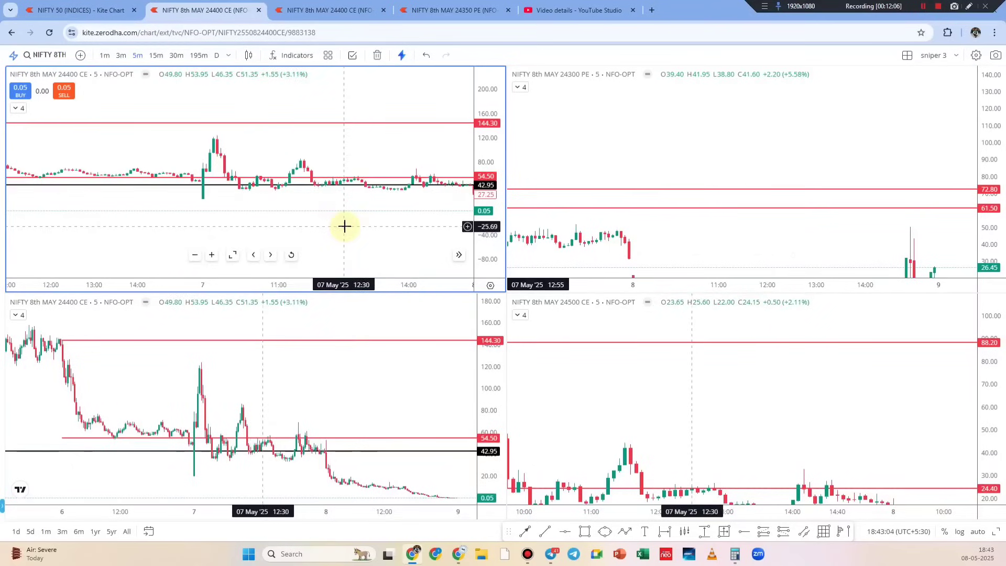
pyautogui.moveTo(744, 247); pyautogui.dragTo(909, 218)
pyautogui.click(908, 55)
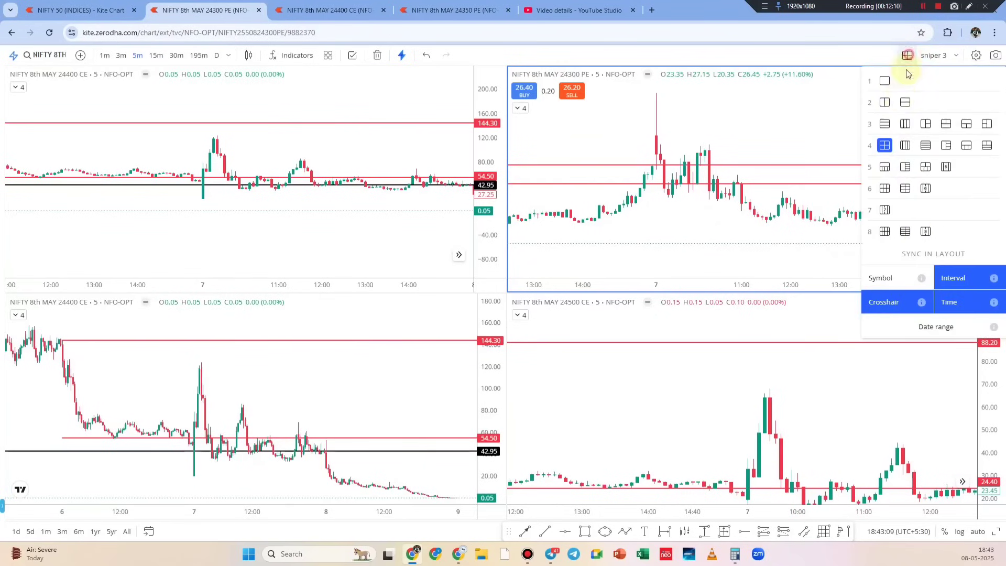
pyautogui.click(930, 325)
pyautogui.moveTo(163, 198); pyautogui.dragTo(120, 177)
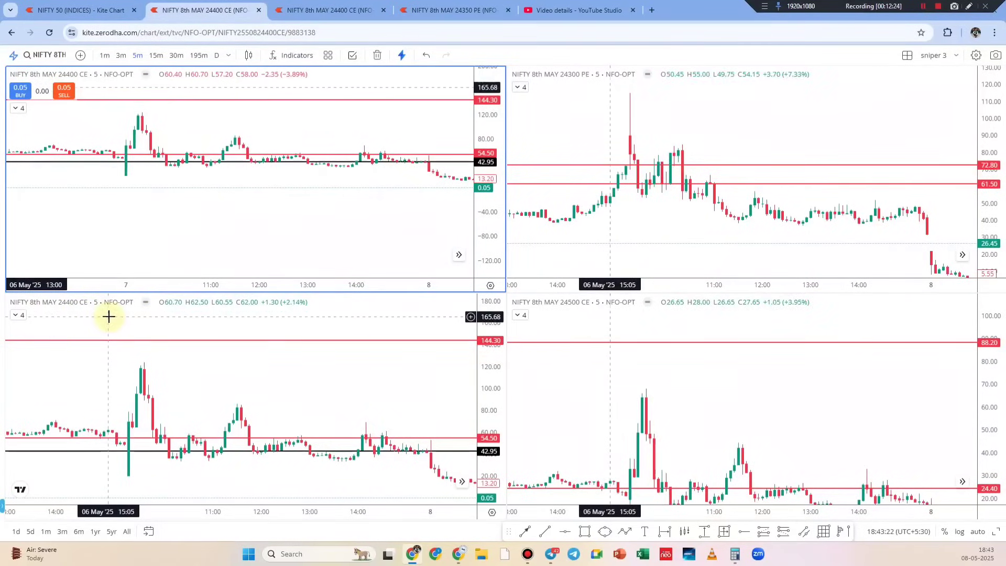
# Search for the 24400 strike to replace the symbol of the duplicate 24400 CE chart in the lower row
pyautogui.click(107, 335)
pyautogui.write('24400')
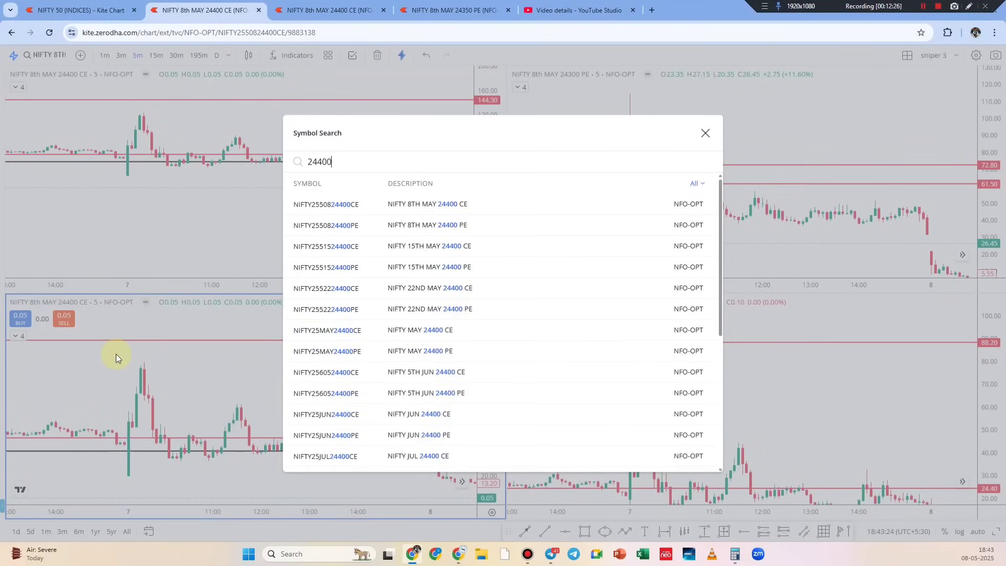
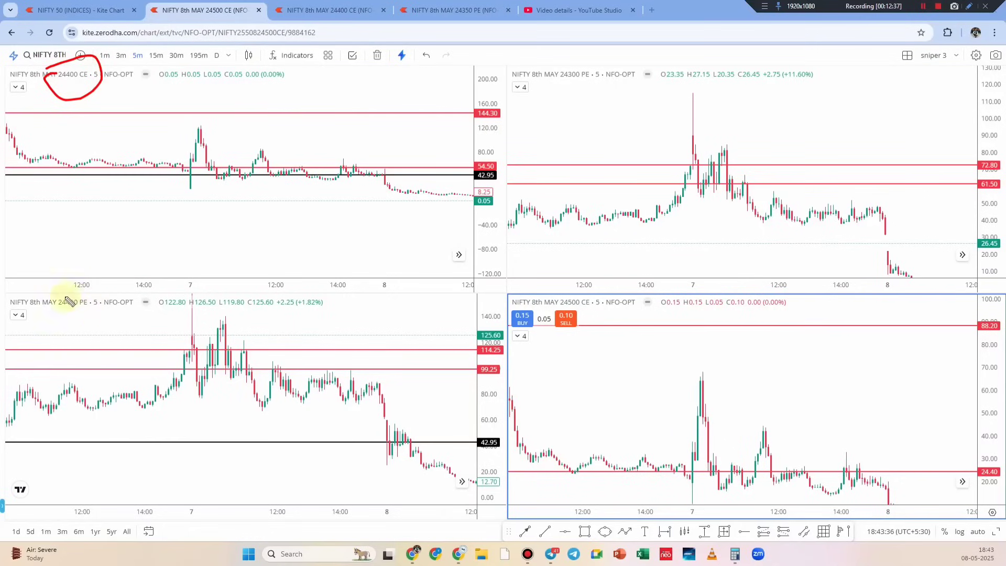
# Circle the 24400 PE chart's name, draw arrows from both 24400 charts to the 24300 PE and 24500 CE charts, and clear the marks
pyautogui.moveTo(47, 289); pyautogui.dragTo(39, 295)
pyautogui.moveTo(439, 146)
pyautogui.mouseDown()
pyautogui.moveTo(517, 129)
pyautogui.moveTo(537, 165)
pyautogui.mouseUp()
pyautogui.moveTo(433, 388); pyautogui.dragTo(565, 387)
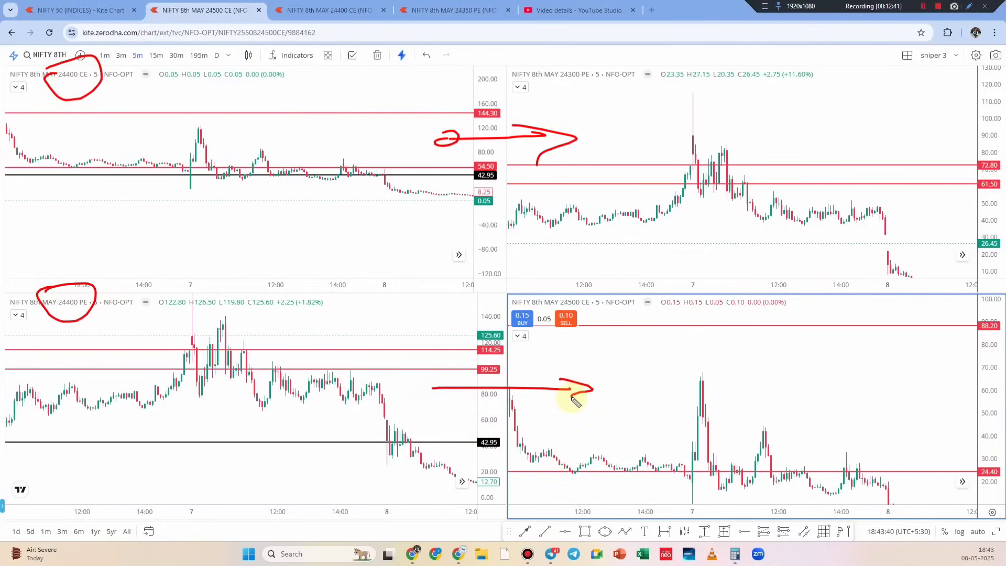
pyautogui.press('Escape')
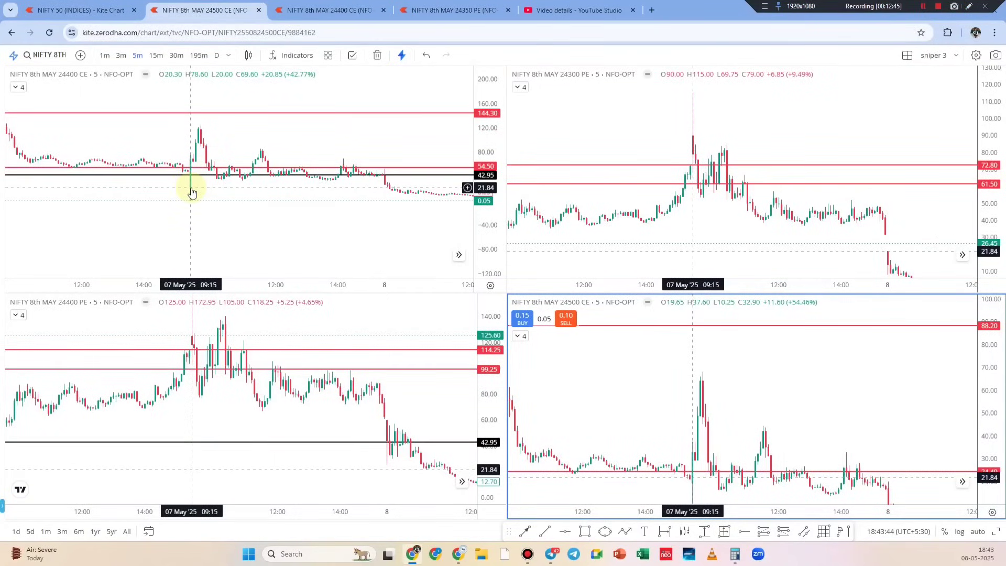
# Outline the 7 May range around the 42.95 line on the 24400 CE chart, trace the rises from it, and clear the marks
pyautogui.click(968, 6)
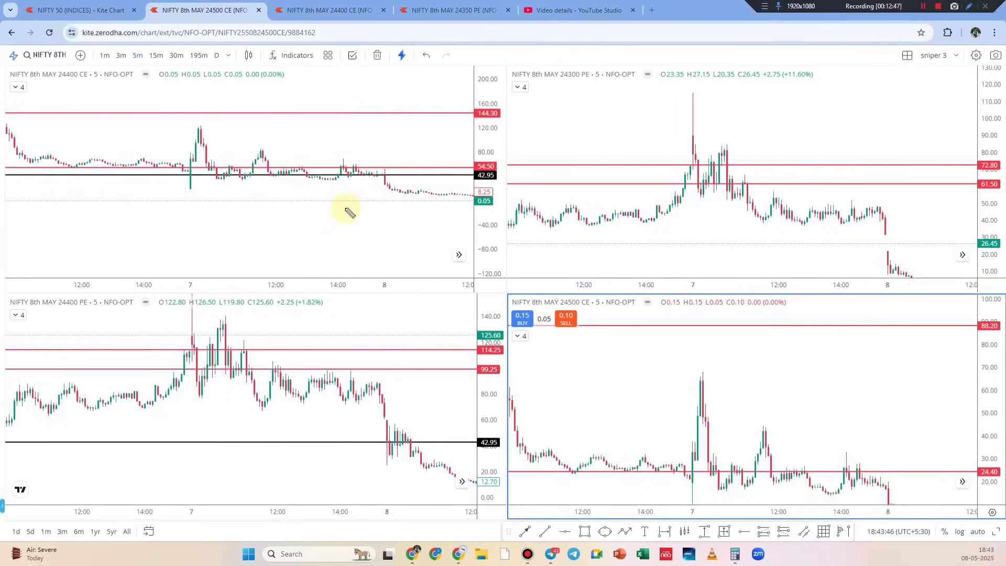
pyautogui.moveTo(237, 181)
pyautogui.mouseDown()
pyautogui.moveTo(325, 184)
pyautogui.moveTo(231, 176)
pyautogui.moveTo(263, 144)
pyautogui.mouseUp()
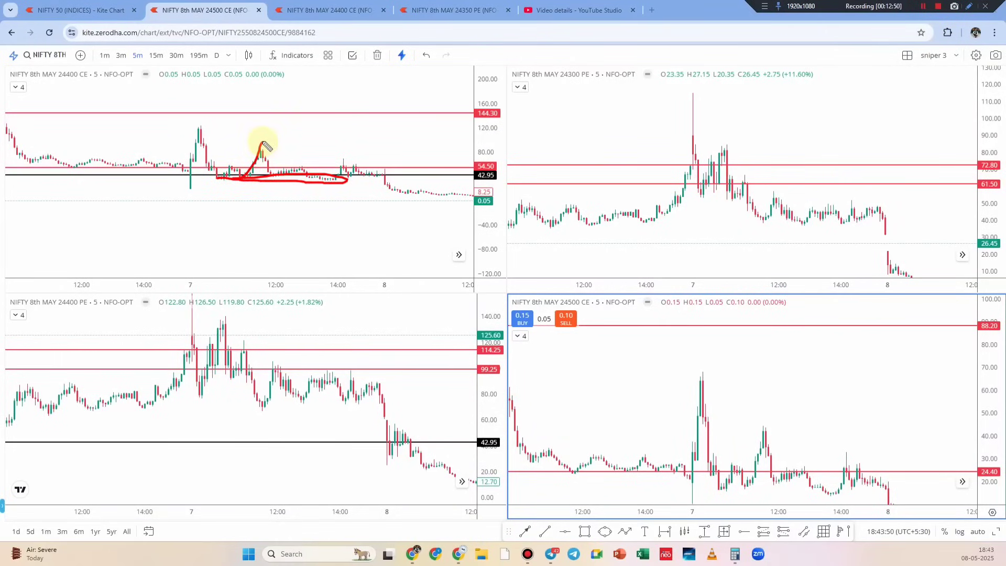
pyautogui.moveTo(357, 142)
pyautogui.mouseDown()
pyautogui.moveTo(399, 149)
pyautogui.moveTo(401, 129)
pyautogui.mouseUp()
pyautogui.press('Escape')
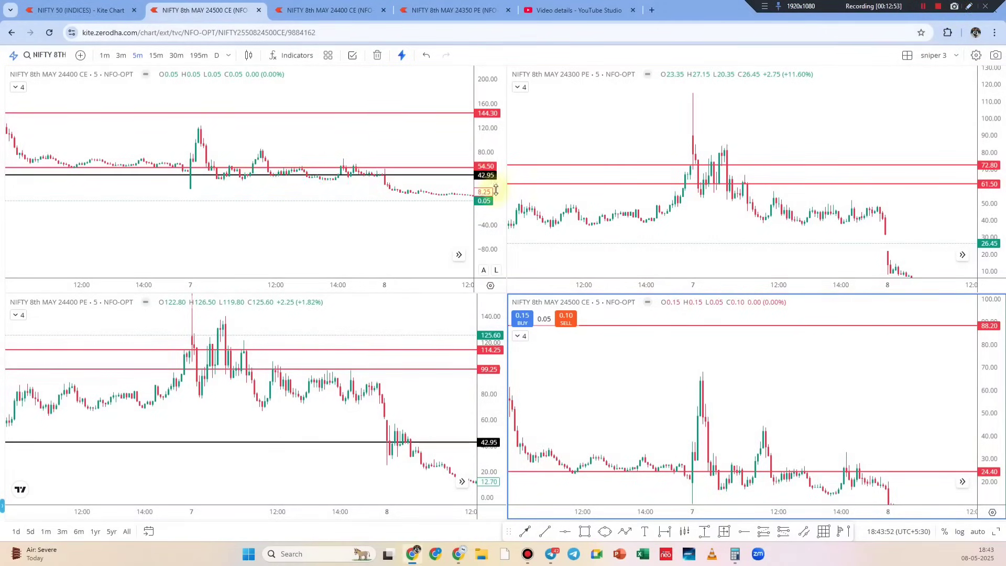
# Handwrite red notes above and below the price lines on the enlarged 24400 CE chart, and clear them
pyautogui.moveTo(495, 190); pyautogui.dragTo(488, 70)
pyautogui.scroll(2, 401, 137)
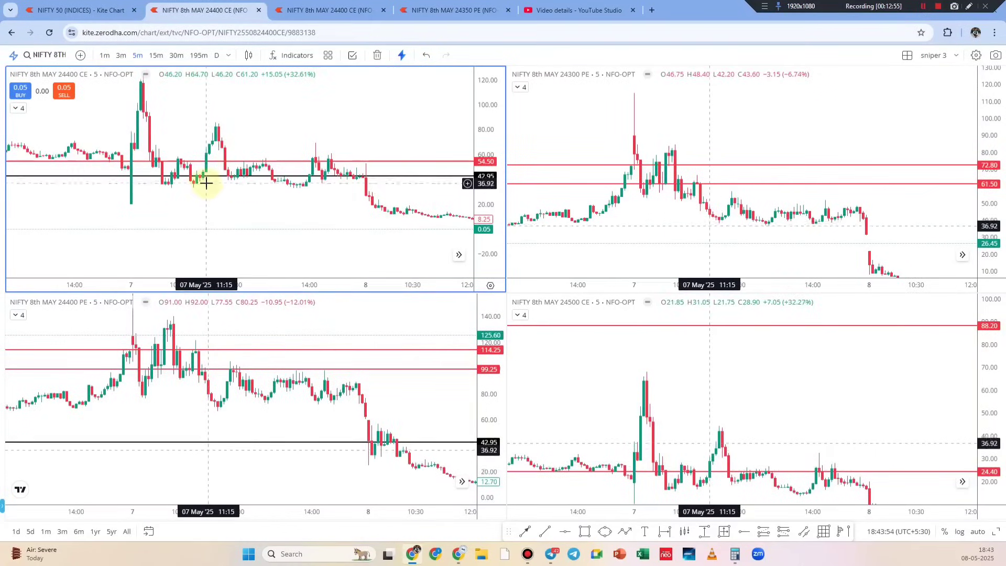
pyautogui.click(969, 6)
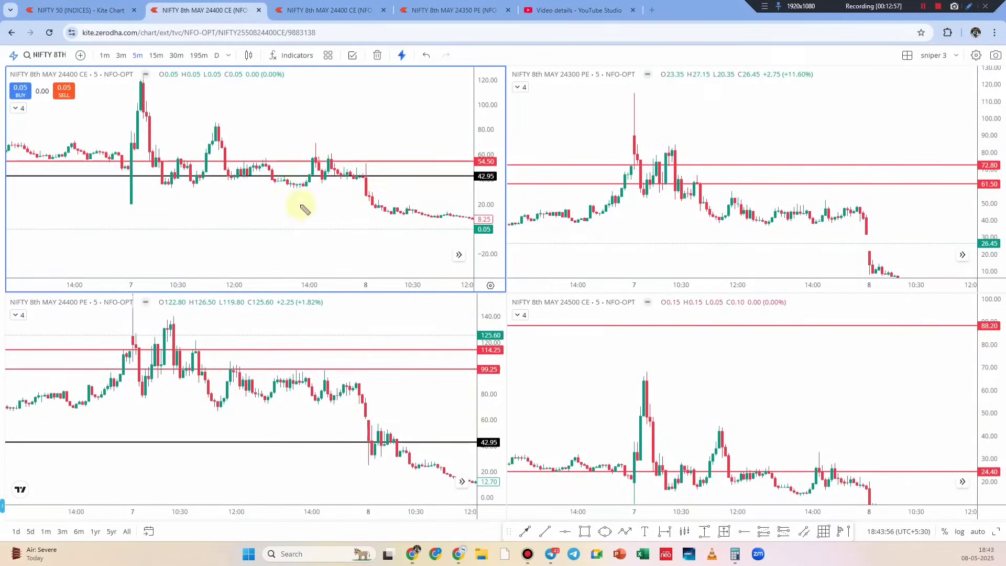
pyautogui.moveTo(323, 102)
pyautogui.mouseDown()
pyautogui.moveTo(345, 98)
pyautogui.moveTo(350, 127)
pyautogui.mouseUp()
pyautogui.moveTo(354, 99)
pyautogui.mouseDown()
pyautogui.moveTo(380, 109)
pyautogui.moveTo(465, 90)
pyautogui.moveTo(470, 105)
pyautogui.mouseUp()
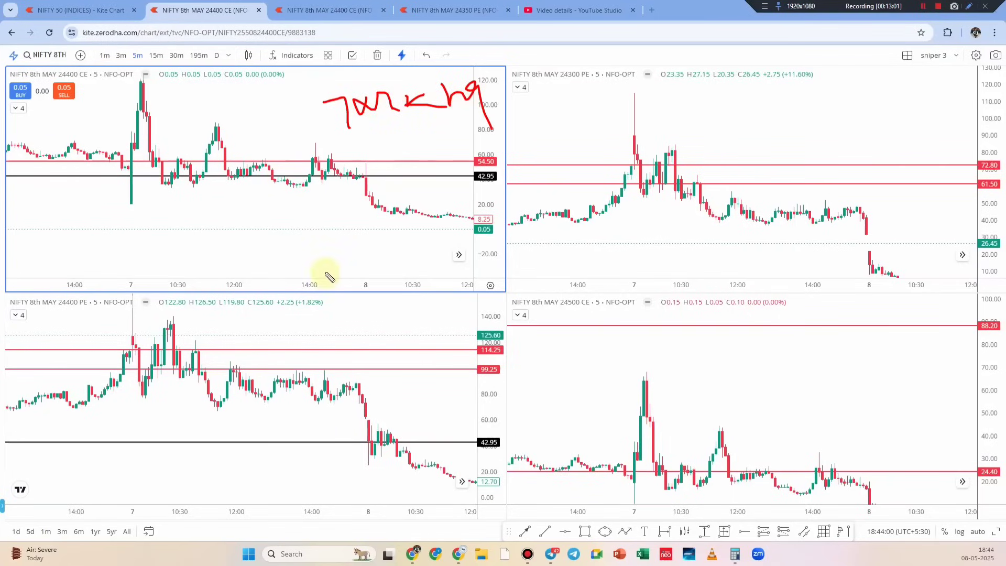
pyautogui.moveTo(317, 234); pyautogui.dragTo(334, 234)
pyautogui.moveTo(377, 201)
pyautogui.mouseDown()
pyautogui.moveTo(377, 220)
pyautogui.moveTo(439, 216)
pyautogui.mouseUp()
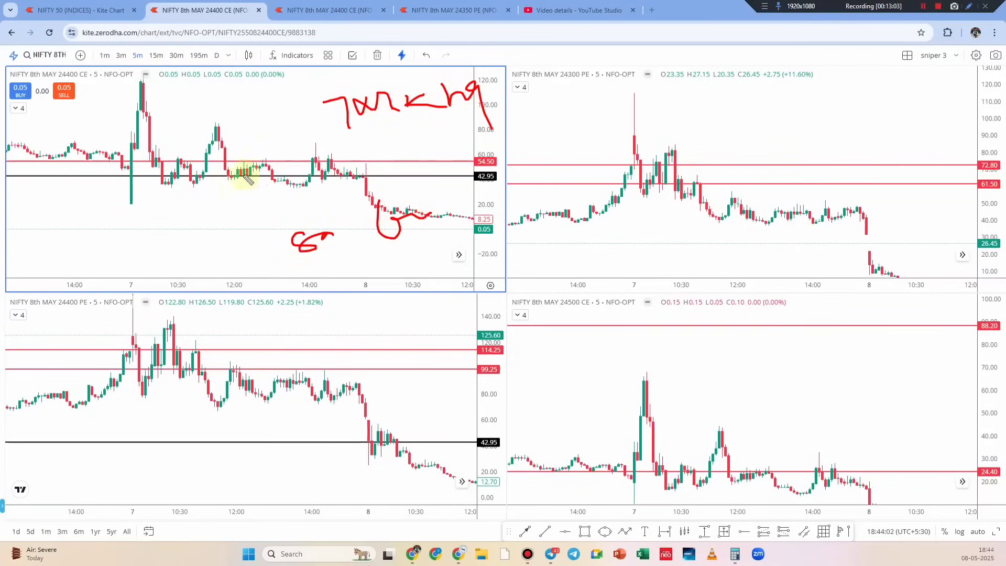
pyautogui.moveTo(335, 257); pyautogui.dragTo(375, 271)
pyautogui.press('Escape')
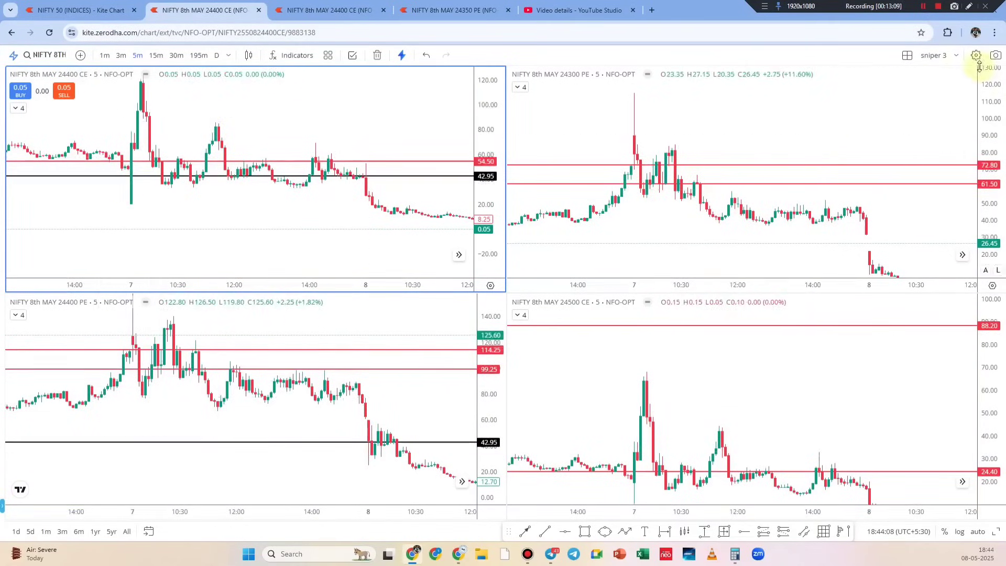
# Load the sniper 2 layout in place of the sniper 3 layout
pyautogui.click(956, 55)
pyautogui.click(951, 136)
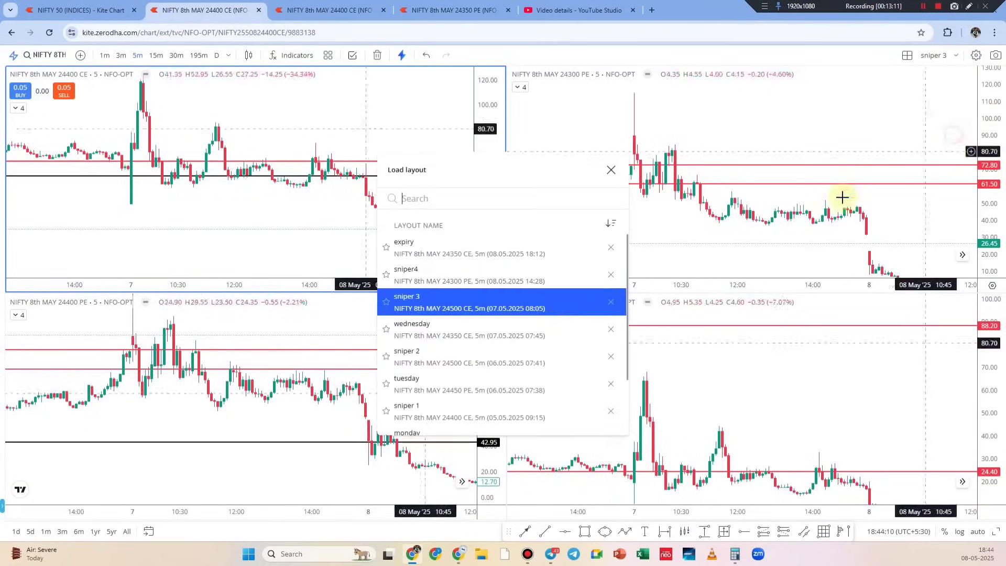
pyautogui.click(438, 354)
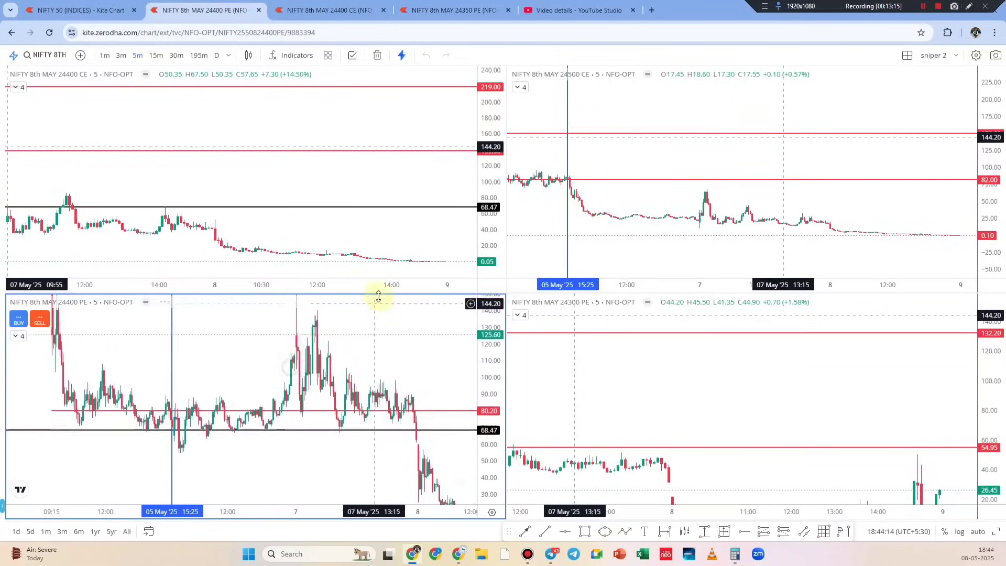
# Trace the 6 May swings around the 68.47 line on the 24400 PE chart, circle the retest, and clear the marks
pyautogui.scroll(4, 182, 387)
pyautogui.moveTo(84, 363); pyautogui.dragTo(140, 320)
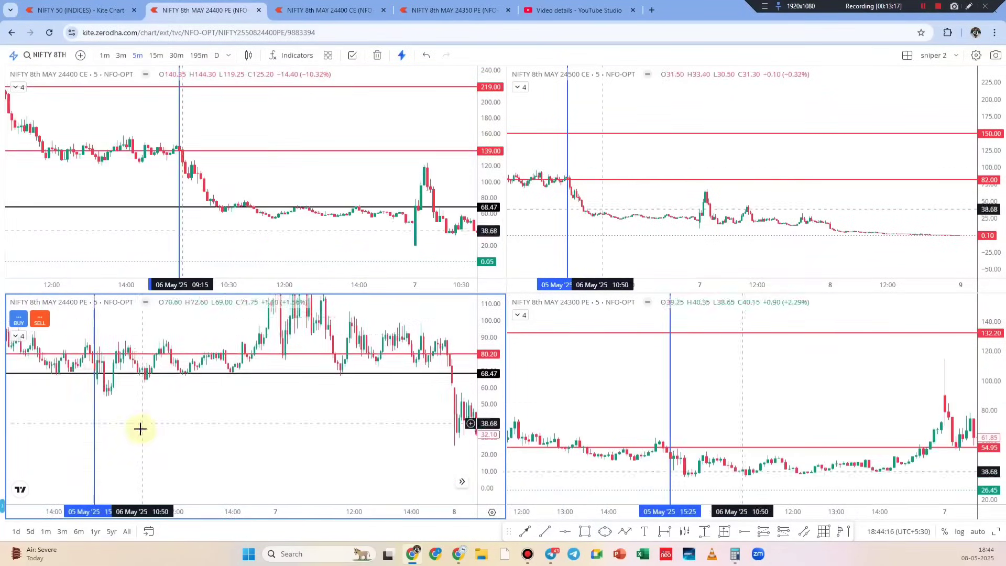
pyautogui.scroll(3, 141, 429)
pyautogui.moveTo(143, 433); pyautogui.dragTo(271, 451)
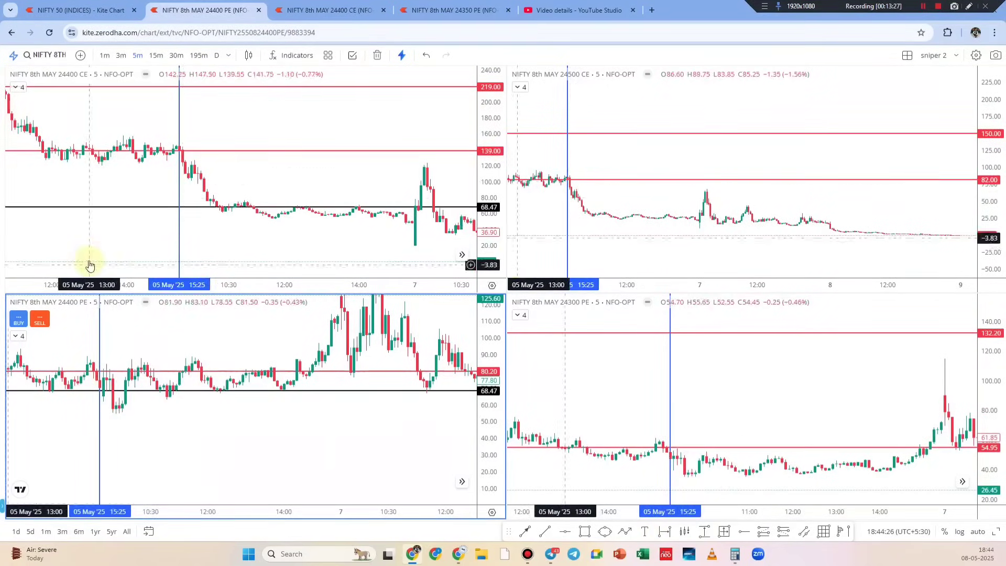
pyautogui.click(970, 6)
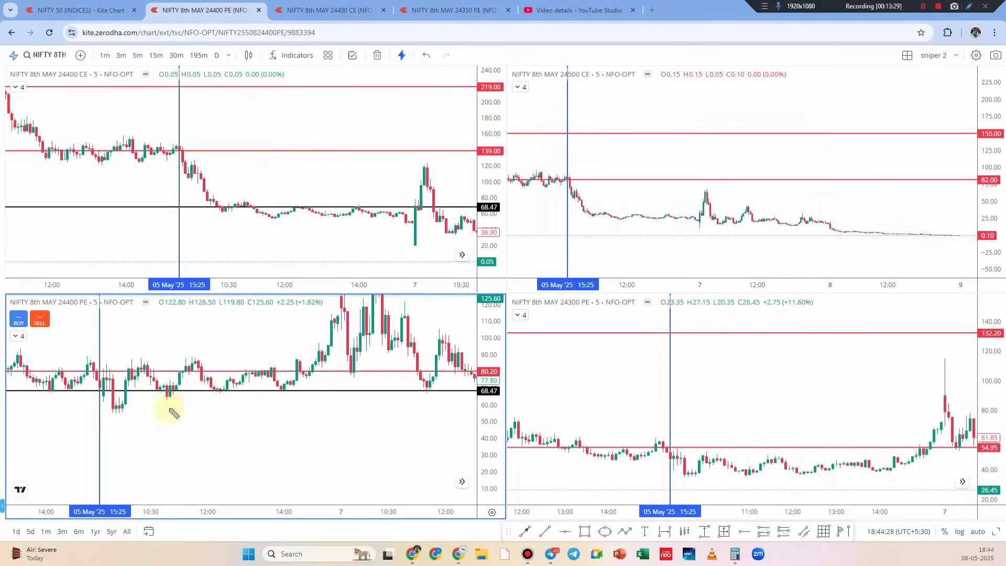
pyautogui.moveTo(120, 407); pyautogui.dragTo(142, 353)
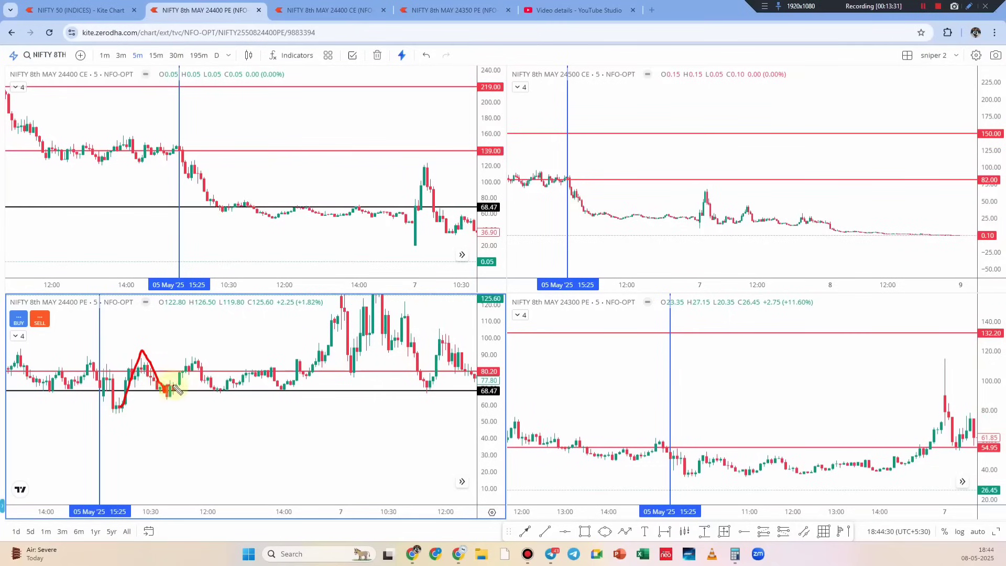
pyautogui.moveTo(172, 392)
pyautogui.mouseDown()
pyautogui.moveTo(306, 356)
pyautogui.moveTo(331, 321)
pyautogui.mouseUp()
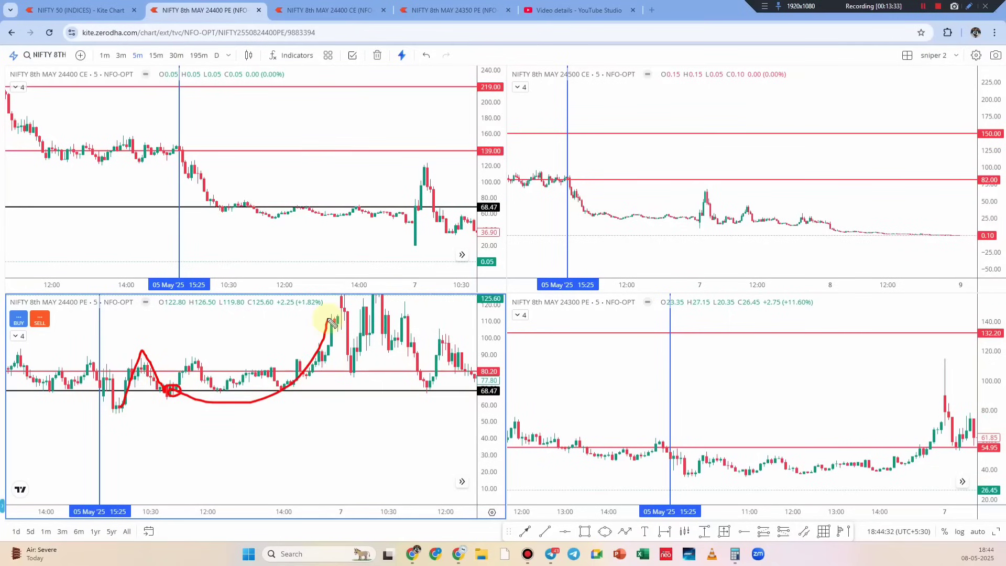
pyautogui.press('Escape')
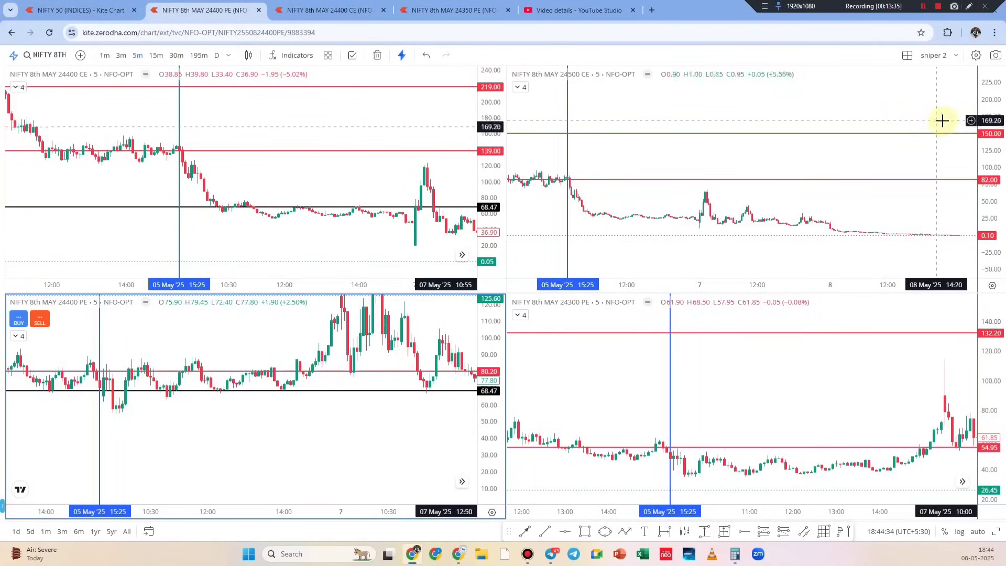
# Load the sniper 1 layout and bring the candles around 2 May 15:25 into view on the four charts
pyautogui.click(955, 62)
pyautogui.click(952, 137)
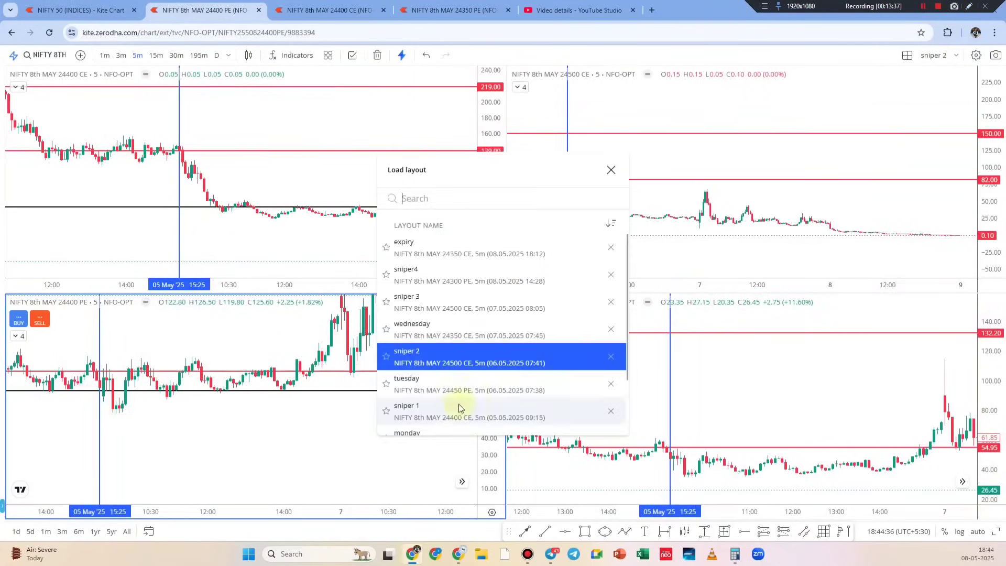
pyautogui.click(460, 409)
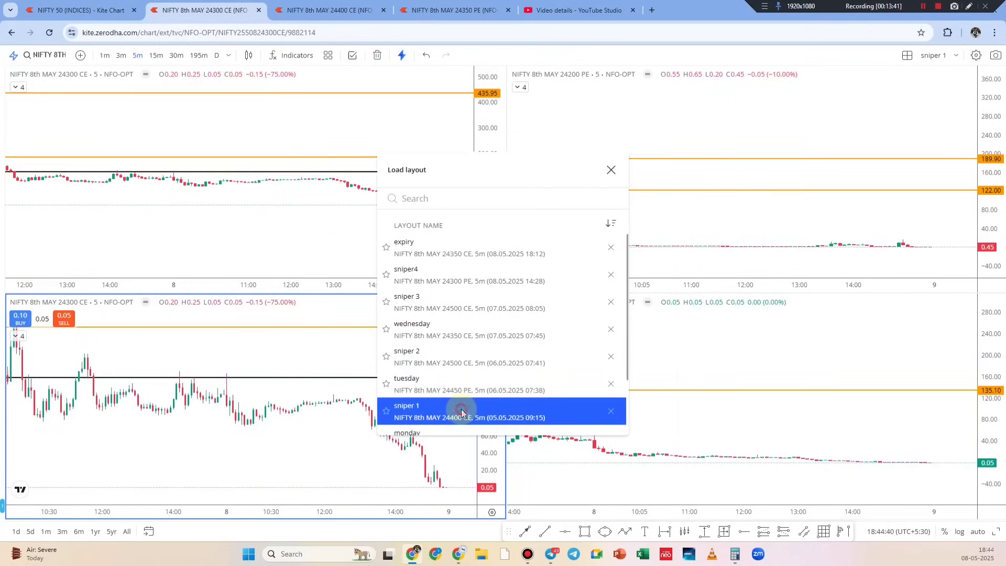
pyautogui.click(305, 335)
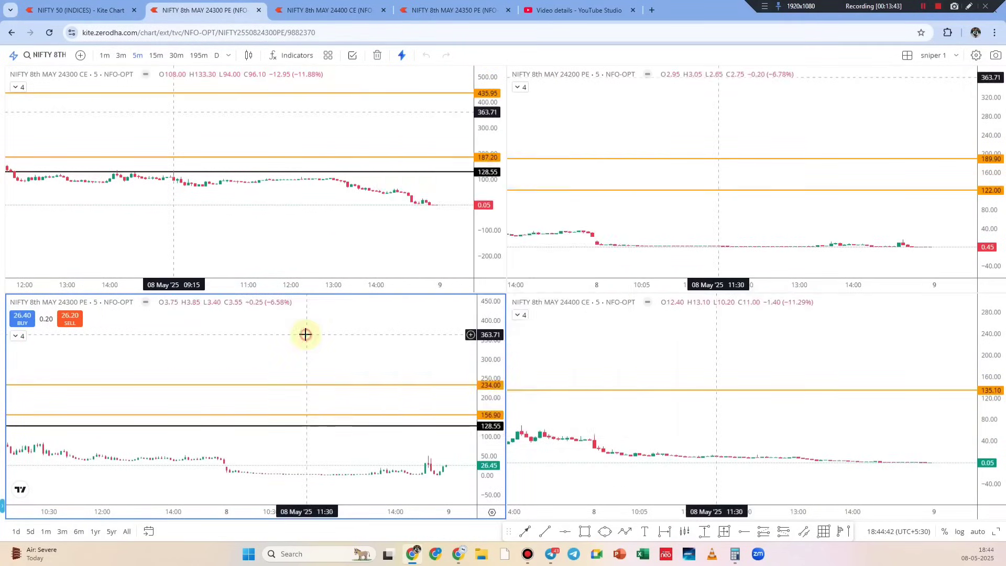
pyautogui.scroll(-5, 305, 334)
pyautogui.moveTo(304, 340); pyautogui.dragTo(387, 310)
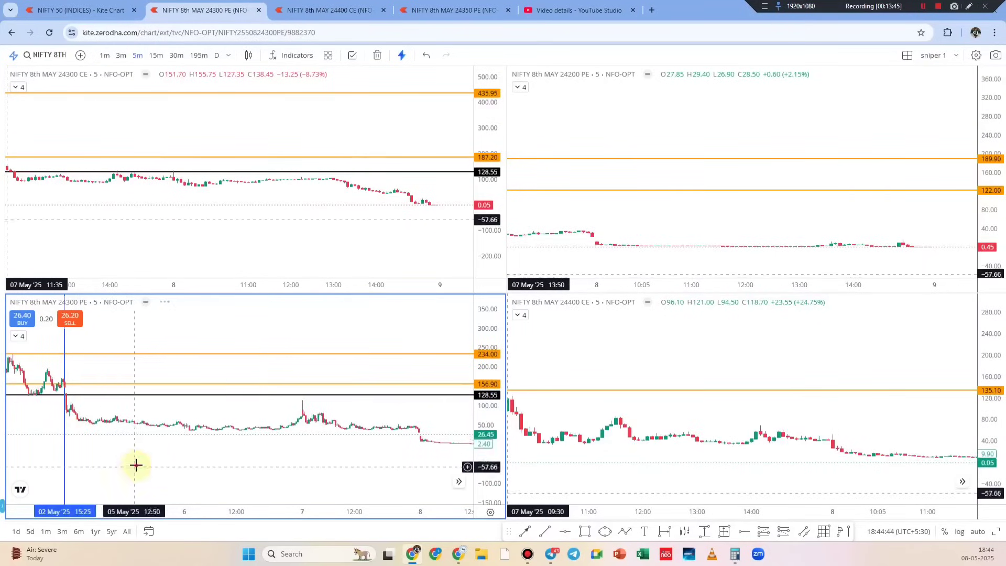
pyautogui.moveTo(135, 465); pyautogui.dragTo(302, 404)
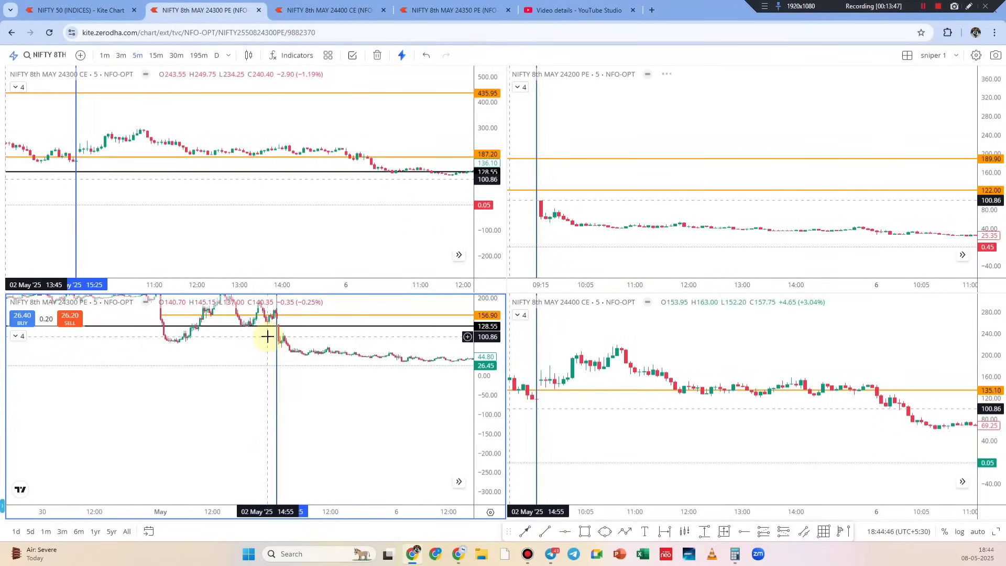
pyautogui.moveTo(326, 390); pyautogui.dragTo(231, 411)
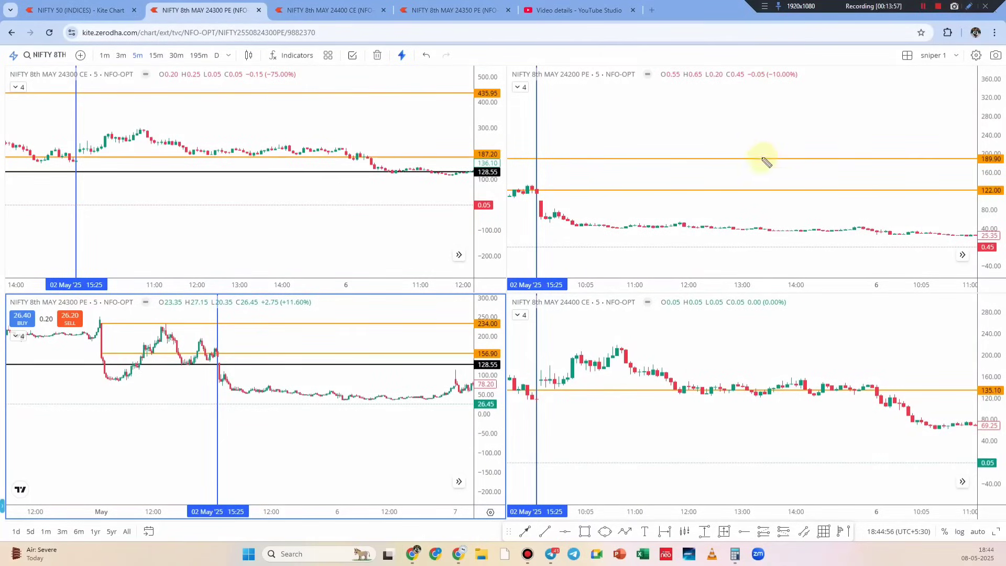
# Handwrite underlined notes on the 24200 PE and 24400 CE charts, mark the area above the 128.55 line on 24300 CE, and clear everything
pyautogui.moveTo(799, 142); pyautogui.dragTo(864, 112)
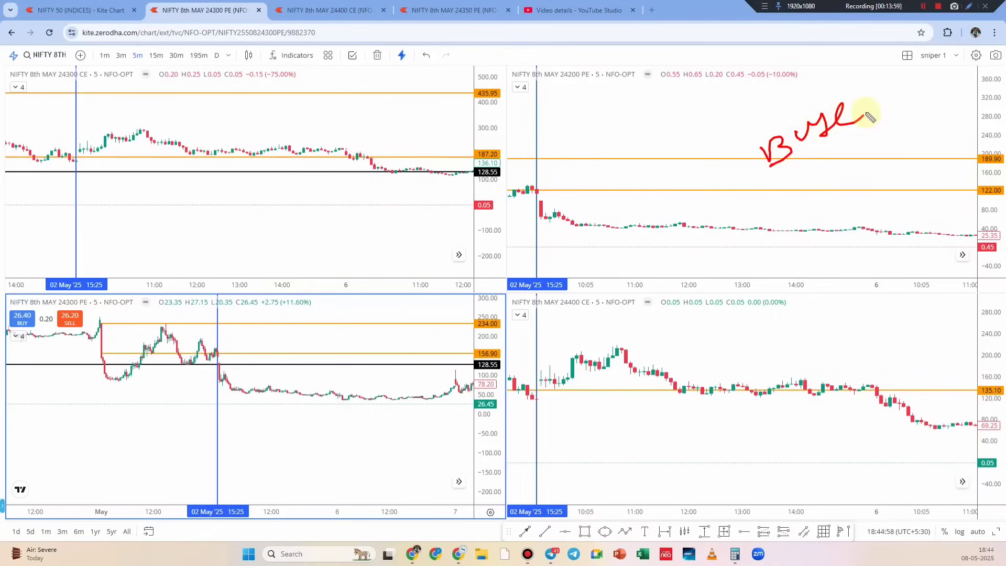
pyautogui.moveTo(773, 185); pyautogui.dragTo(898, 120)
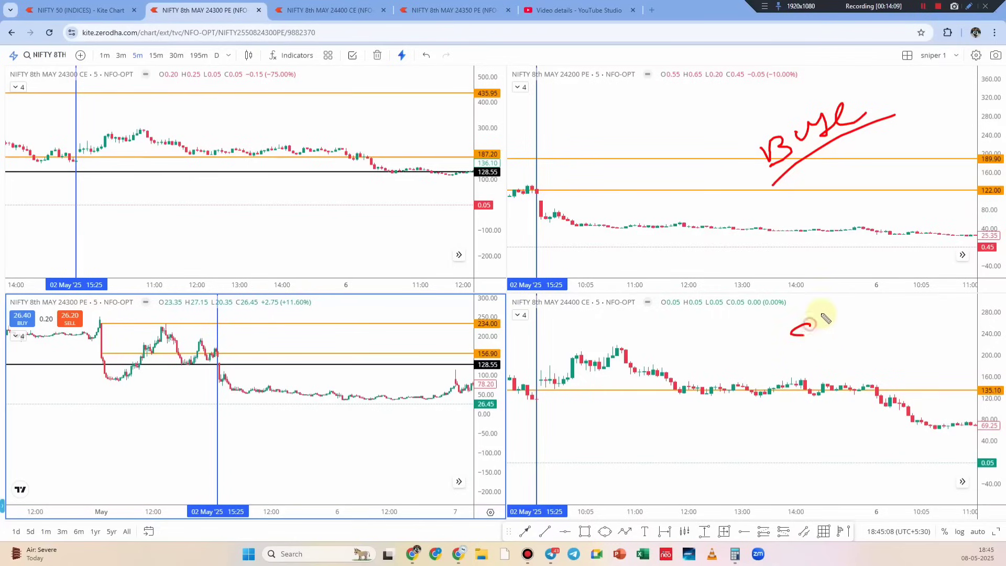
pyautogui.moveTo(852, 312); pyautogui.dragTo(871, 298)
pyautogui.moveTo(788, 347); pyautogui.dragTo(890, 306)
pyautogui.moveTo(775, 315); pyautogui.dragTo(866, 270)
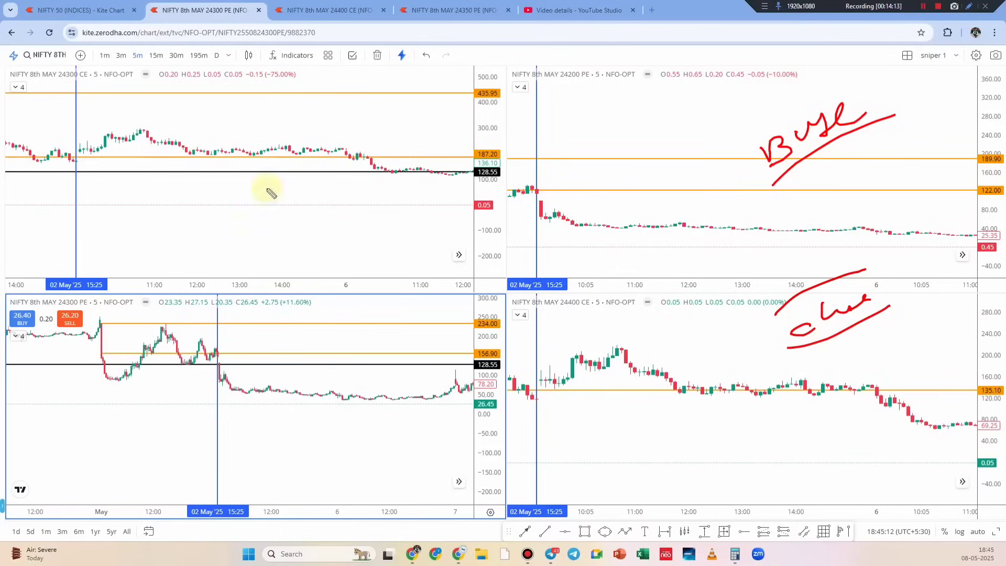
pyautogui.moveTo(126, 164)
pyautogui.mouseDown()
pyautogui.moveTo(154, 156)
pyautogui.moveTo(240, 189)
pyautogui.mouseUp()
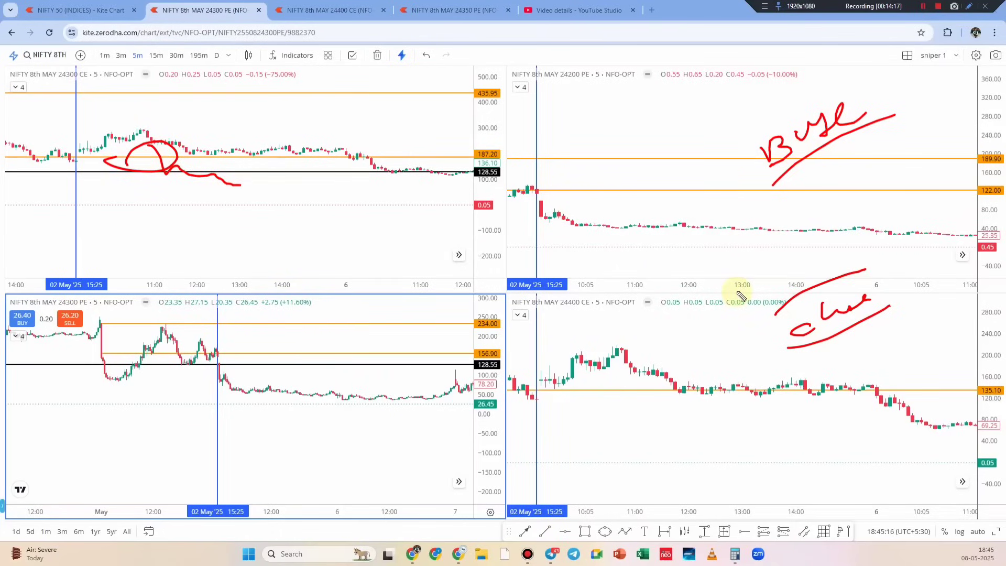
pyautogui.press('Escape')
# Load the sniper layout in place of the sniper 1 layout
pyautogui.click(959, 56)
pyautogui.click(967, 137)
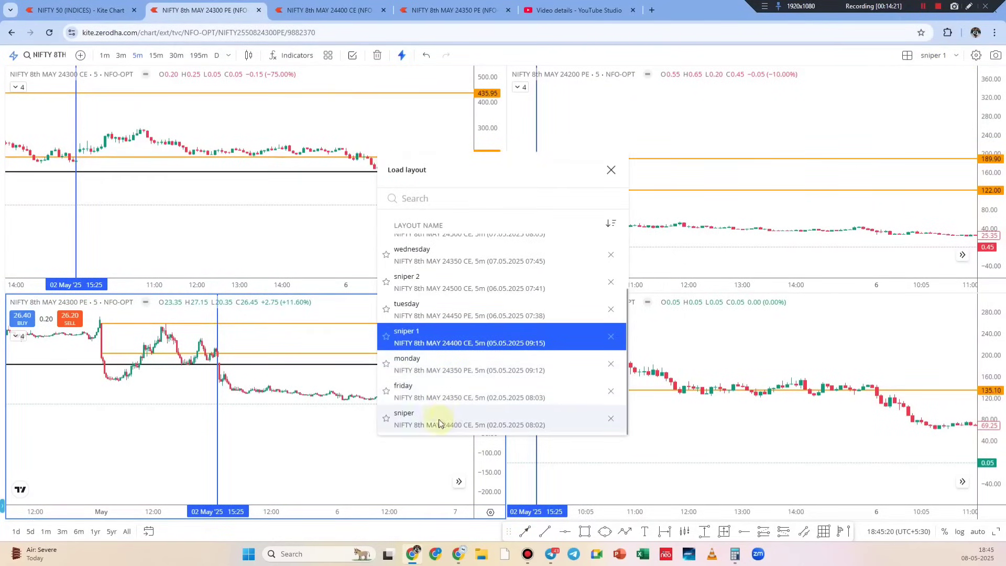
pyautogui.click(439, 422)
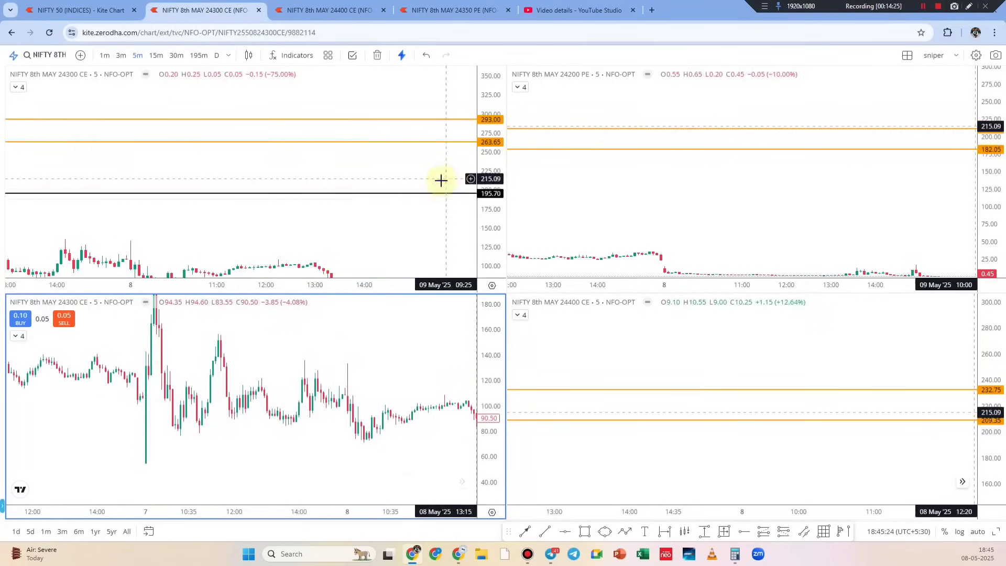
# Bring the candles from 30 Apr 15:25 to 5 May and their marked levels into view on both 24300 CE charts
pyautogui.click(371, 224)
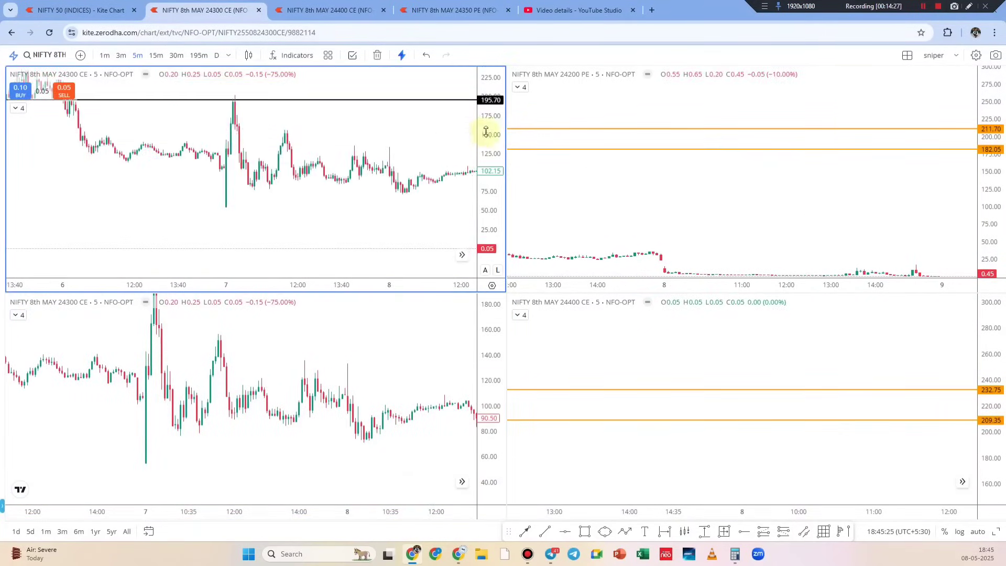
pyautogui.click(278, 437)
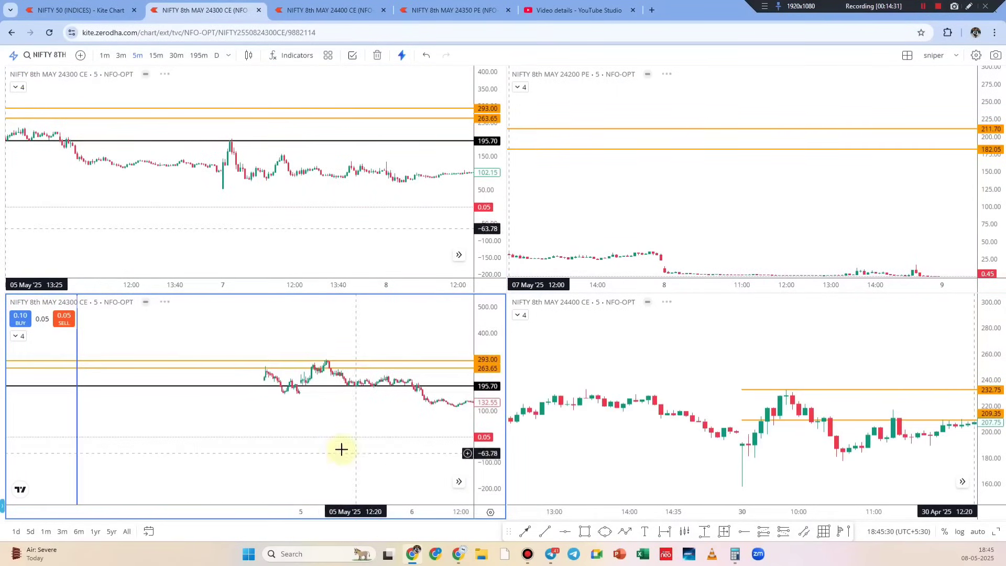
pyautogui.click(389, 199)
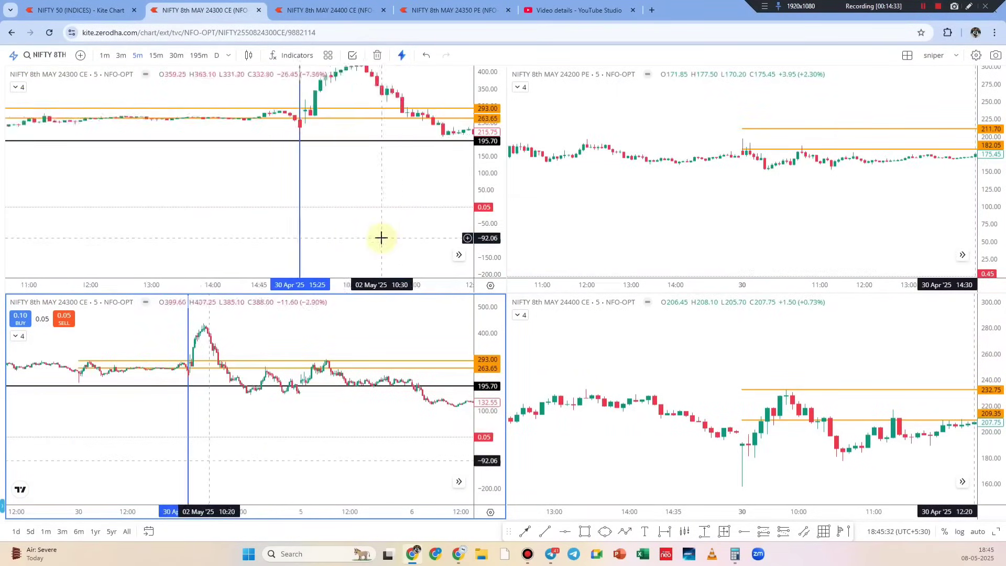
pyautogui.moveTo(332, 207); pyautogui.dragTo(227, 233)
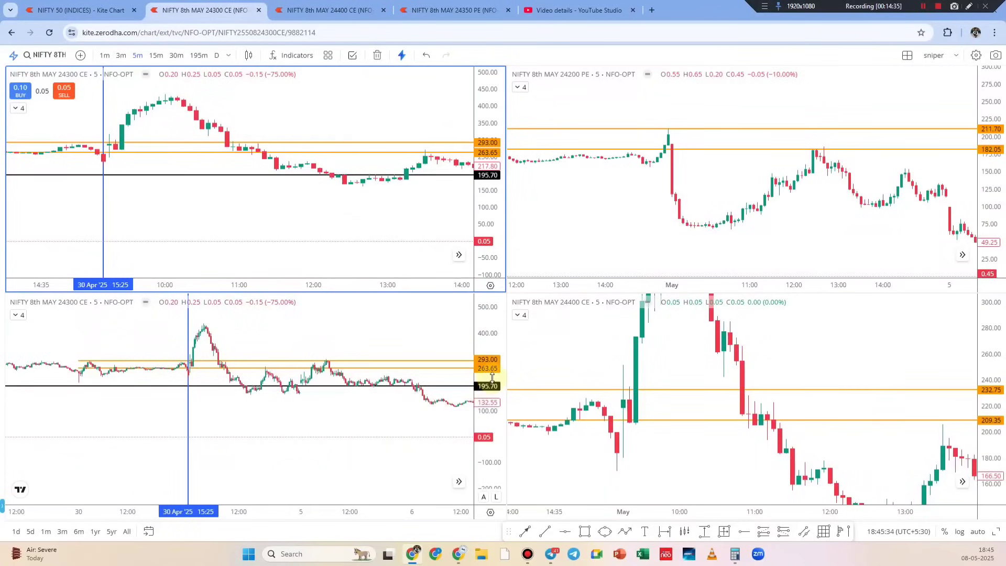
pyautogui.moveTo(486, 375); pyautogui.dragTo(482, 335)
pyautogui.moveTo(379, 213); pyautogui.dragTo(254, 222)
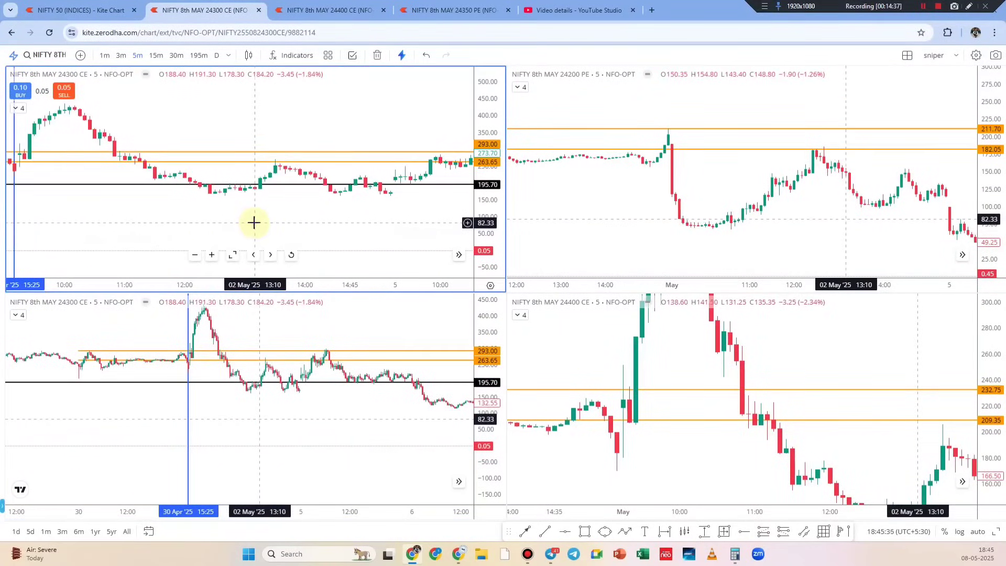
# Replace the lower 24300 CE chart with NIFTY 8th MAY 24300 PE and show its candles around 30 Apr 15:25
pyautogui.click(321, 420)
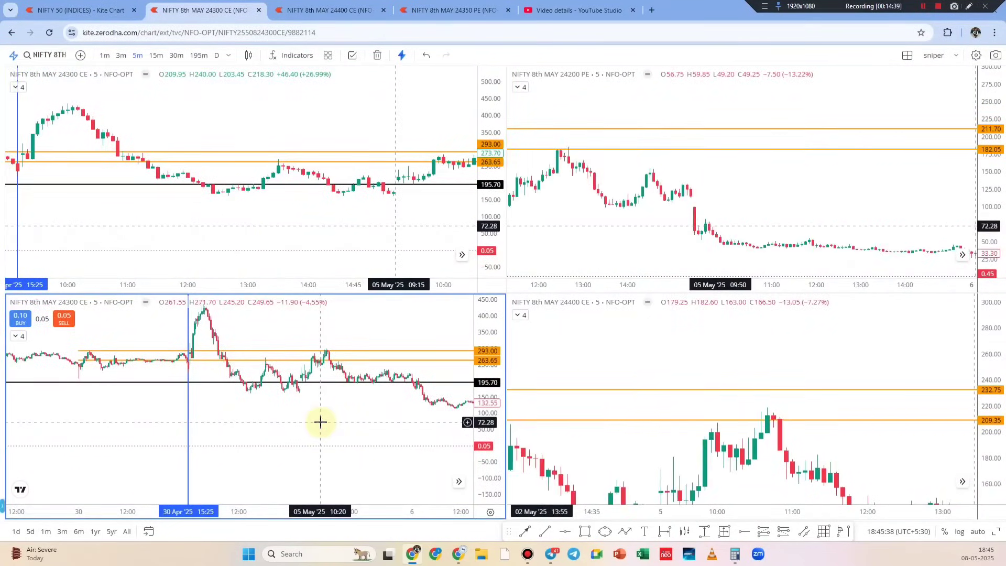
pyautogui.write('24300')
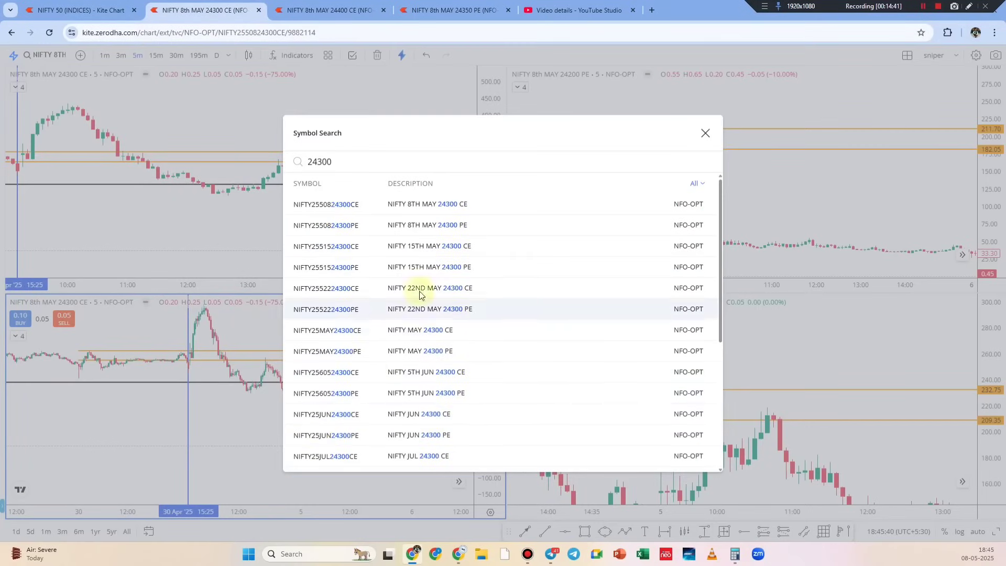
pyautogui.click(453, 229)
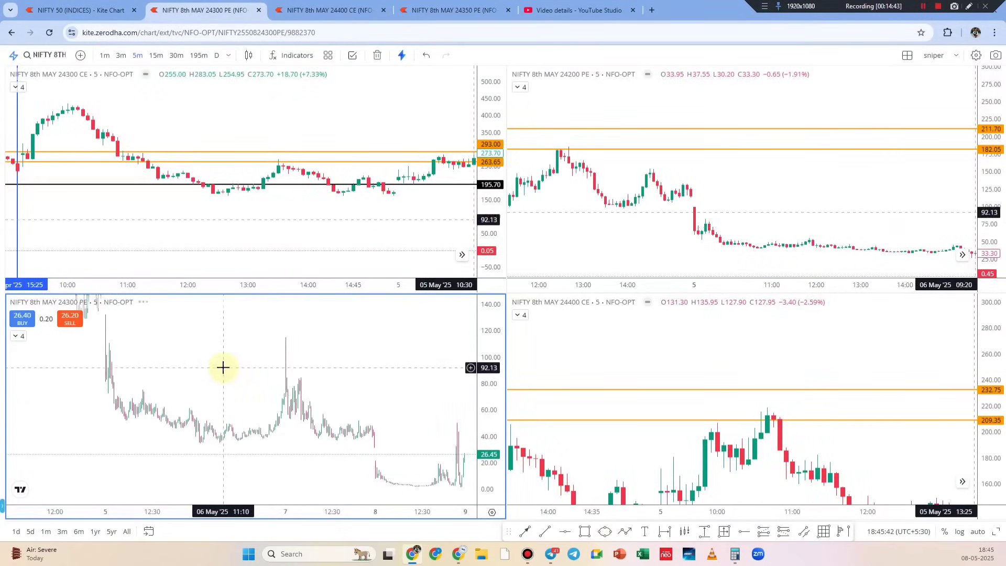
pyautogui.moveTo(202, 397); pyautogui.dragTo(427, 341)
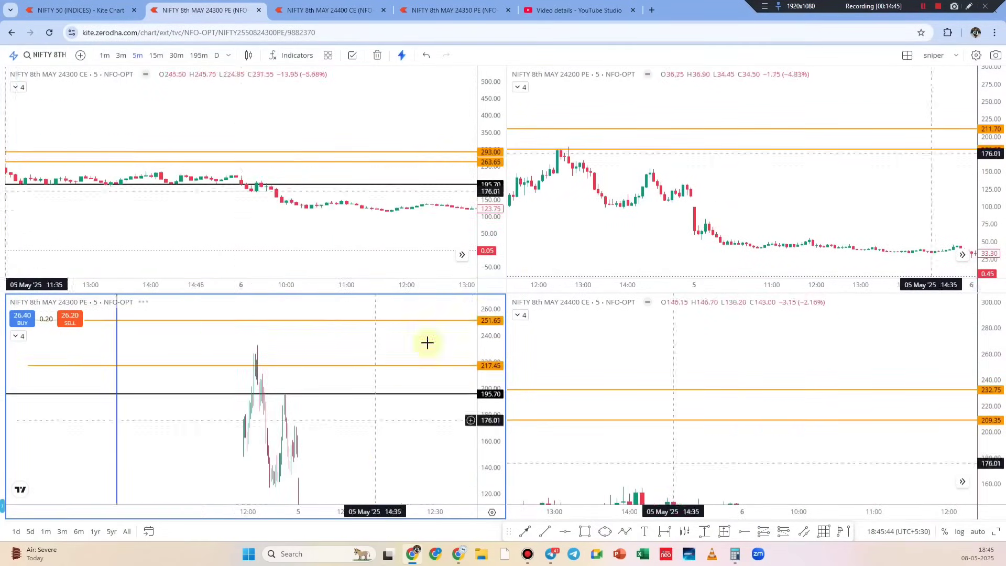
pyautogui.moveTo(490, 337); pyautogui.dragTo(489, 466)
pyautogui.scroll(5, 240, 429)
pyautogui.moveTo(271, 431); pyautogui.dragTo(503, 372)
pyautogui.scroll(4, 357, 409)
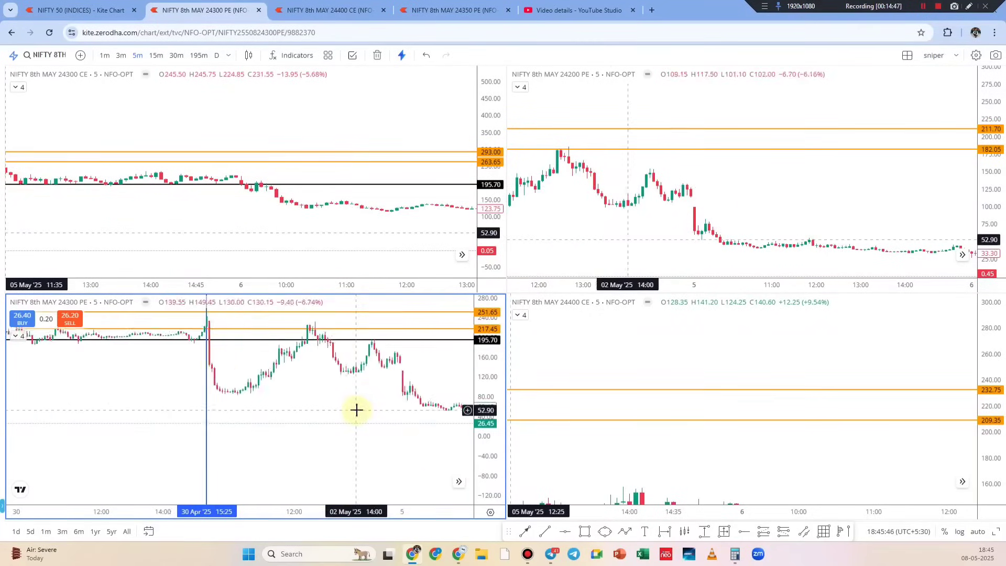
# Sync the date range across the layout's charts and fit the 30 Apr to 5 May candles on the 24400 CE chart
pyautogui.click(674, 447)
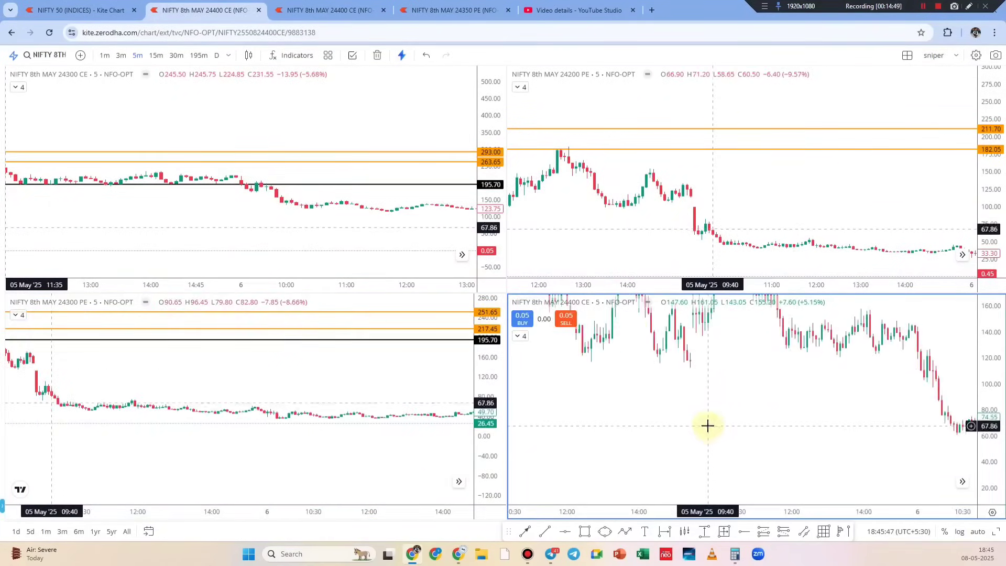
pyautogui.click(907, 55)
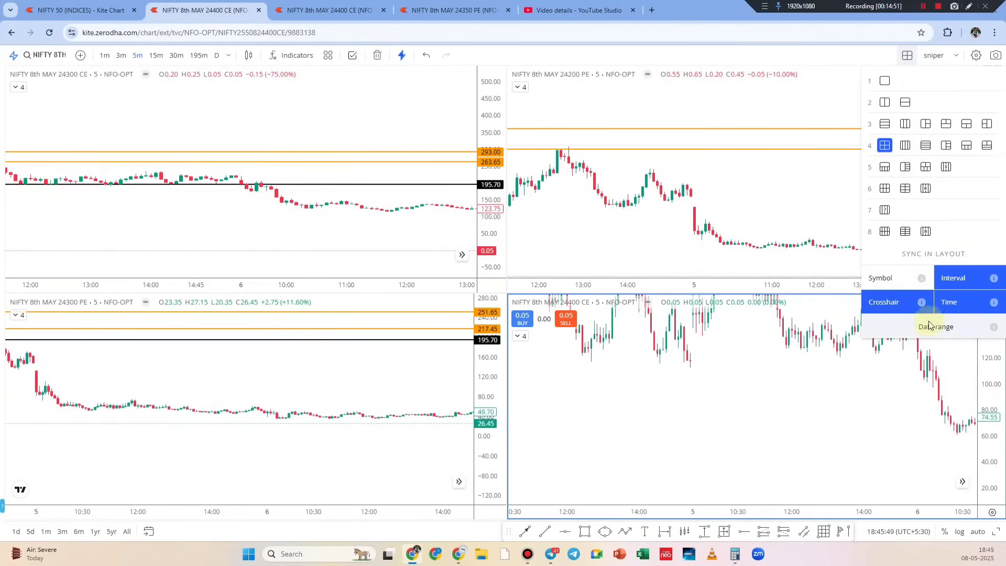
pyautogui.click(870, 325)
pyautogui.click(346, 452)
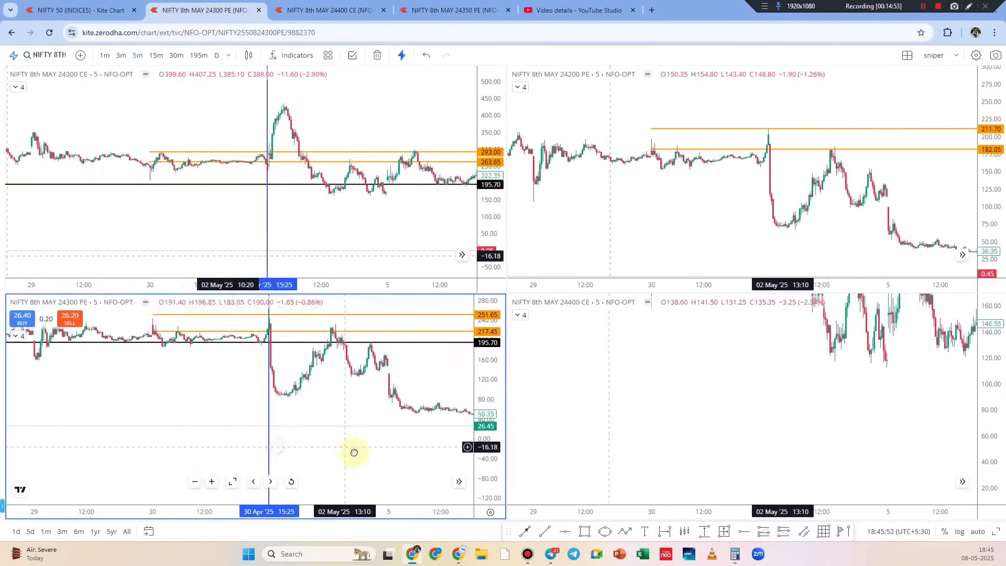
pyautogui.click(635, 348)
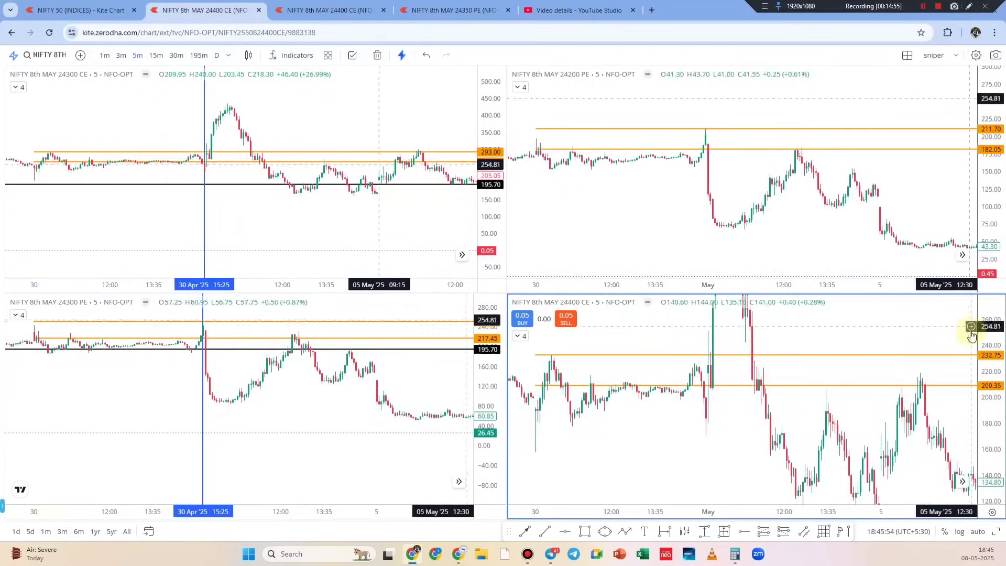
pyautogui.moveTo(982, 449); pyautogui.dragTo(981, 455)
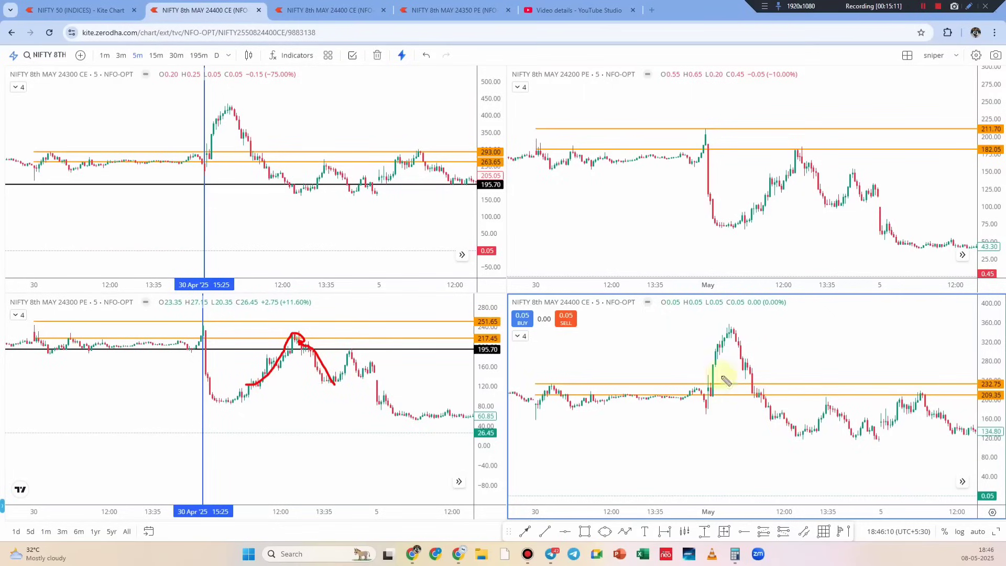
# Clear the swing trace from the 24300 PE chart, handwrite notes on the 24400 CE and 24200 PE charts, and clear them
pyautogui.press('Escape')
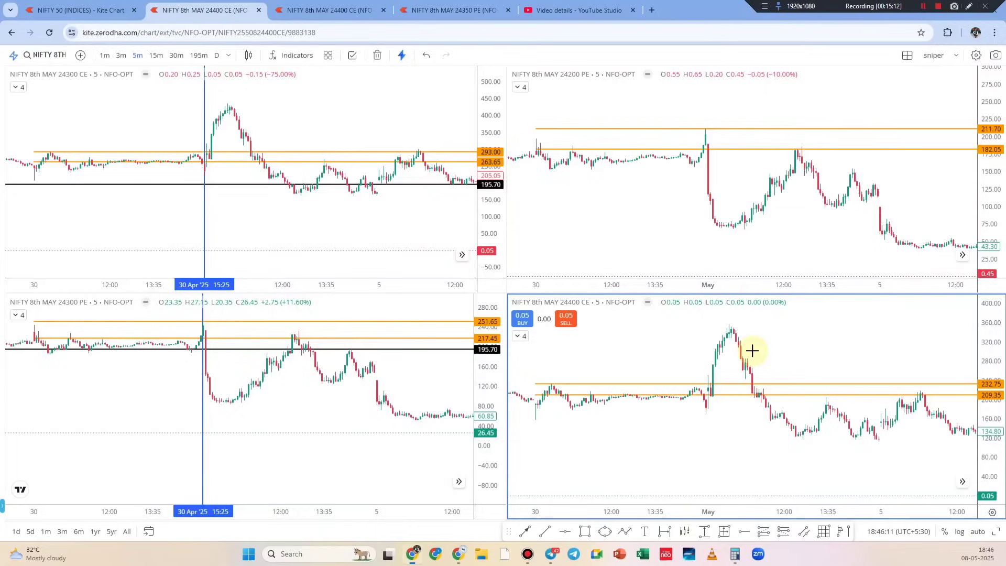
pyautogui.click(970, 8)
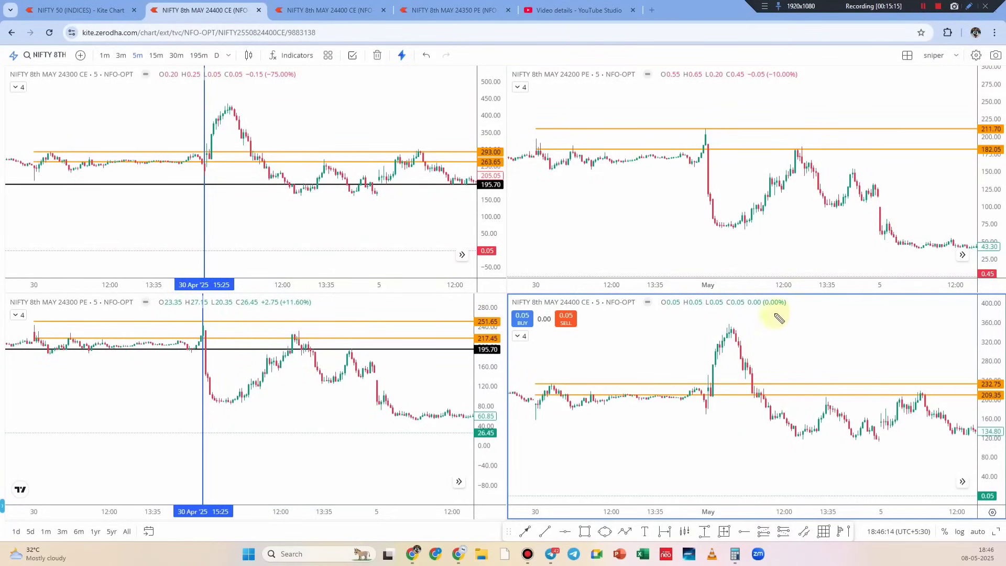
pyautogui.moveTo(794, 328); pyautogui.dragTo(796, 347)
pyautogui.moveTo(821, 315)
pyautogui.mouseDown()
pyautogui.moveTo(823, 337)
pyautogui.moveTo(842, 311)
pyautogui.moveTo(899, 309)
pyautogui.mouseUp()
pyautogui.moveTo(774, 202)
pyautogui.mouseDown()
pyautogui.moveTo(797, 247)
pyautogui.moveTo(766, 292)
pyautogui.mouseUp()
pyautogui.press('Escape')
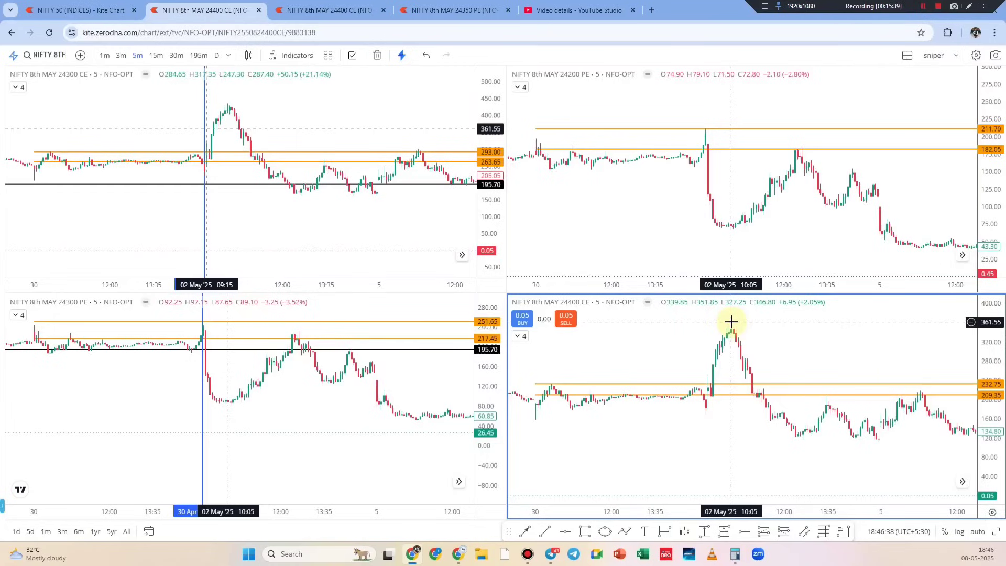
# Handwrite "mg+w" on the 24200 PE chart, draw a frame around it, and clear the marks
pyautogui.click(969, 6)
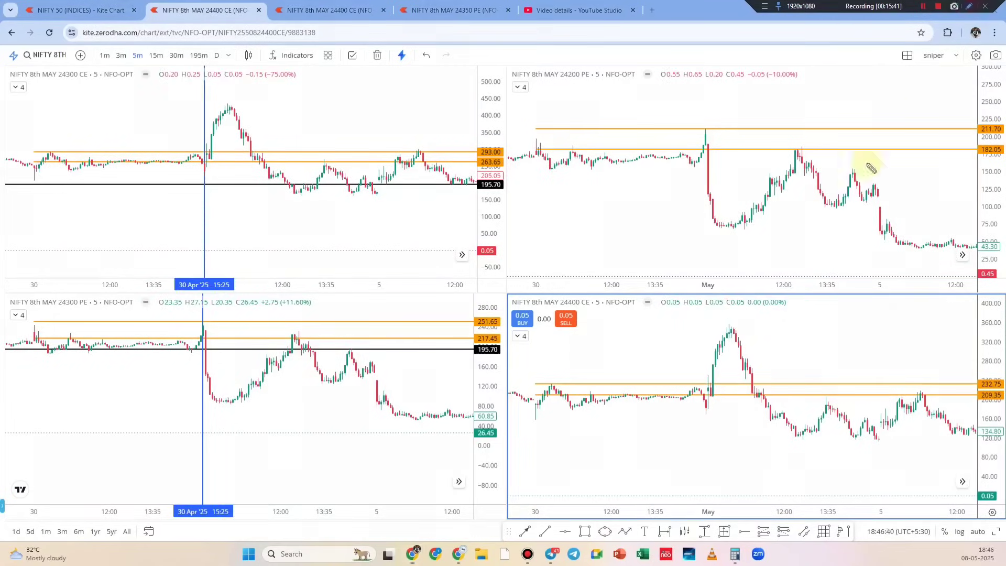
pyautogui.moveTo(785, 237)
pyautogui.mouseDown()
pyautogui.moveTo(793, 220)
pyautogui.moveTo(841, 234)
pyautogui.mouseUp()
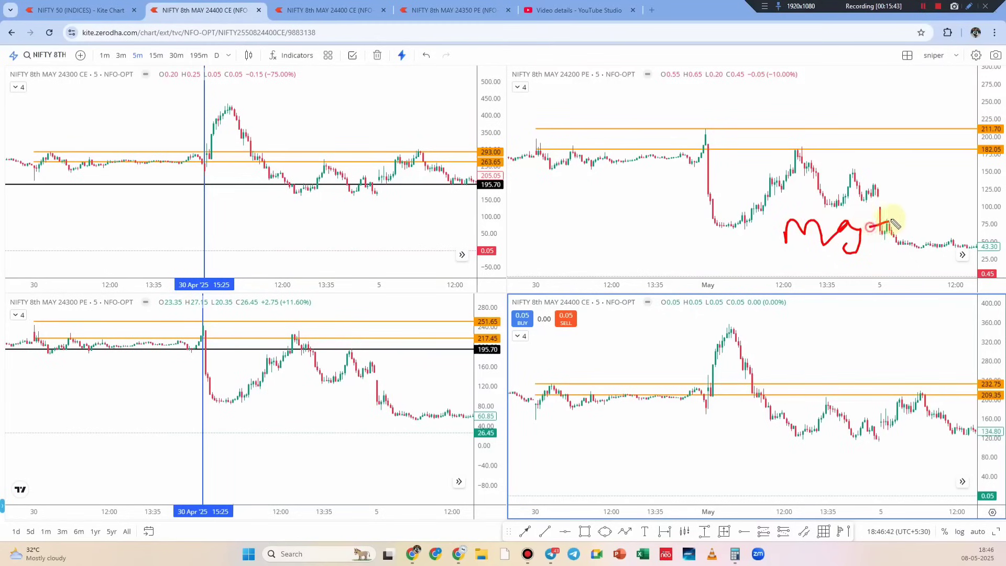
pyautogui.moveTo(934, 209); pyautogui.dragTo(930, 205)
pyautogui.moveTo(820, 278); pyautogui.dragTo(941, 246)
pyautogui.moveTo(785, 210)
pyautogui.mouseDown()
pyautogui.moveTo(932, 212)
pyautogui.moveTo(945, 244)
pyautogui.mouseUp()
pyautogui.moveTo(776, 221); pyautogui.dragTo(790, 269)
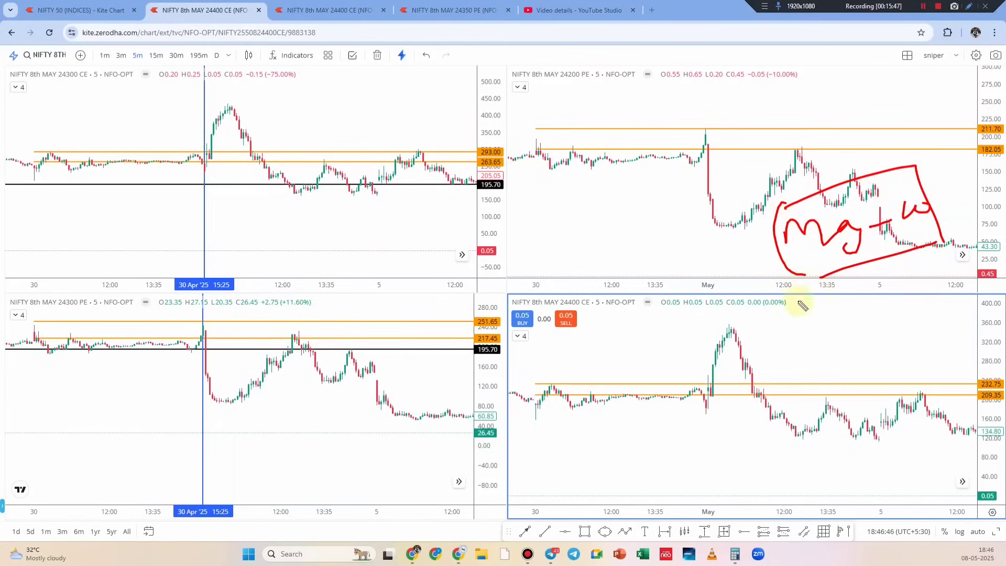
pyautogui.press('Escape')
# Handwrite a new note across the 24200 PE chart and another on the 24400 CE chart, and clear both
pyautogui.click(968, 7)
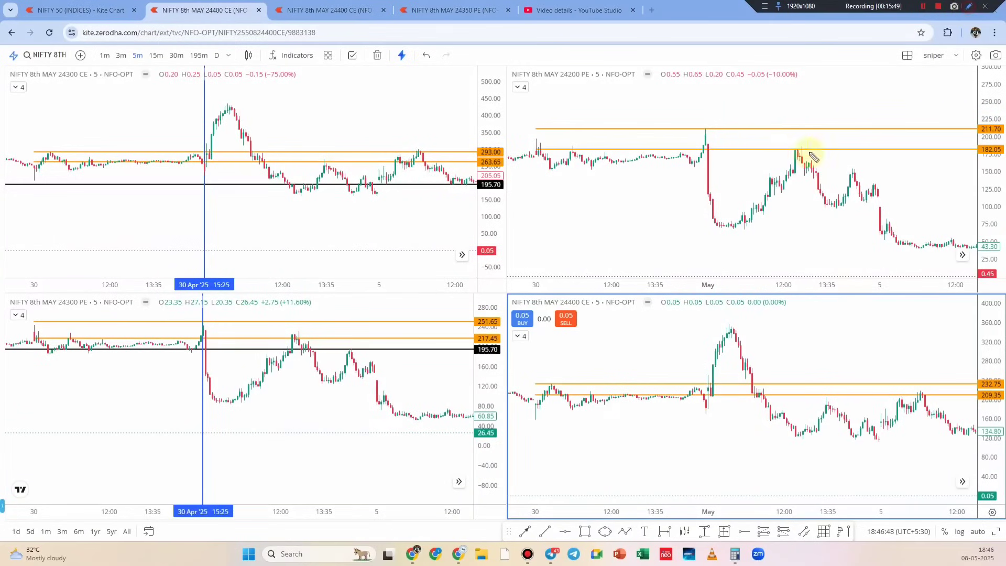
pyautogui.moveTo(612, 227); pyautogui.dragTo(634, 248)
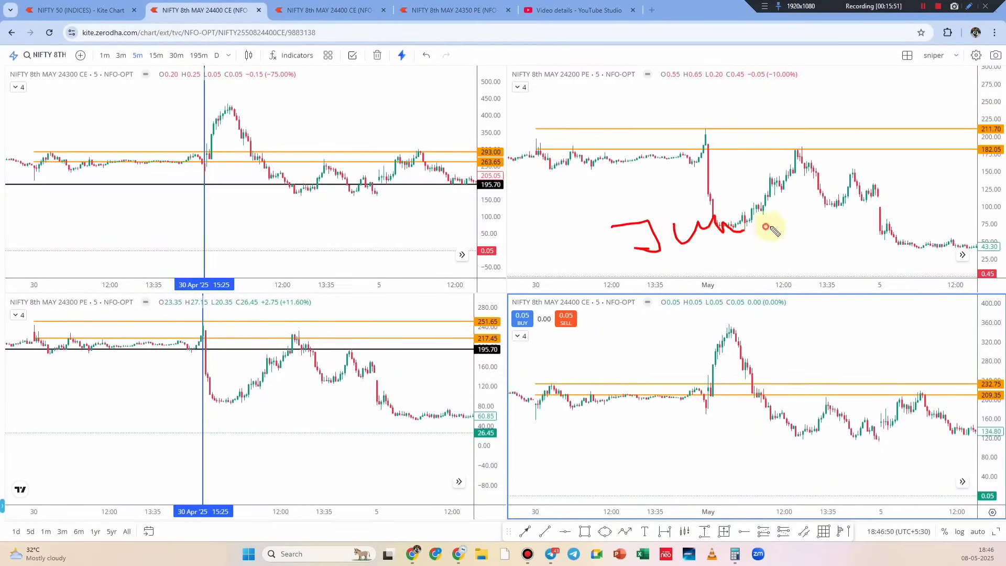
pyautogui.moveTo(767, 228); pyautogui.dragTo(791, 224)
pyautogui.moveTo(795, 199); pyautogui.dragTo(834, 215)
pyautogui.moveTo(742, 333)
pyautogui.mouseDown()
pyautogui.moveTo(775, 329)
pyautogui.moveTo(766, 359)
pyautogui.mouseUp()
pyautogui.moveTo(801, 336)
pyautogui.mouseDown()
pyautogui.moveTo(818, 341)
pyautogui.moveTo(884, 314)
pyautogui.mouseUp()
pyautogui.moveTo(609, 187)
pyautogui.mouseDown()
pyautogui.moveTo(882, 322)
pyautogui.moveTo(640, 184)
pyautogui.mouseUp()
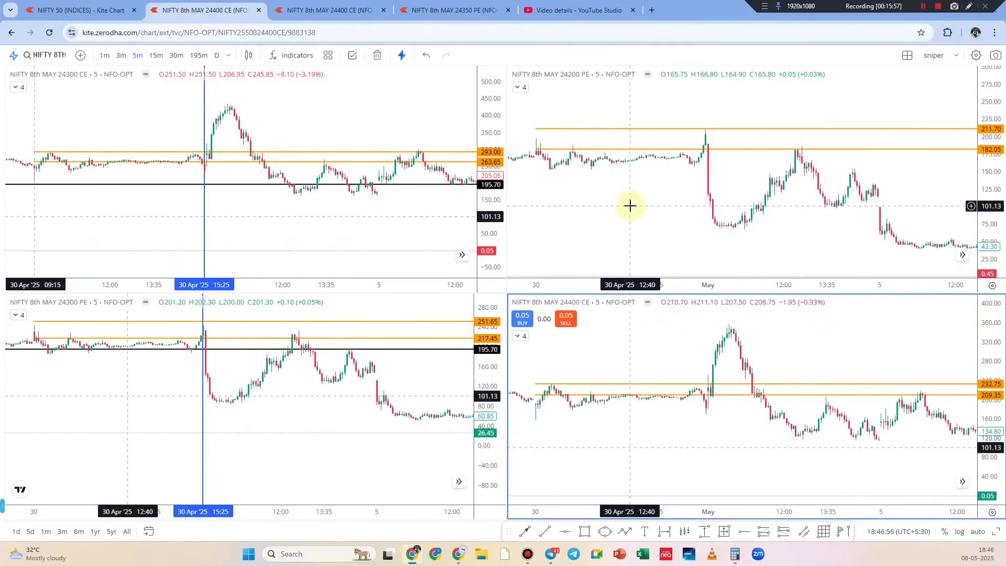
# Handwrite "Sniper" on the 24200 PE chart with one line below it and two lines above it
pyautogui.scroll(1, 843, 239)
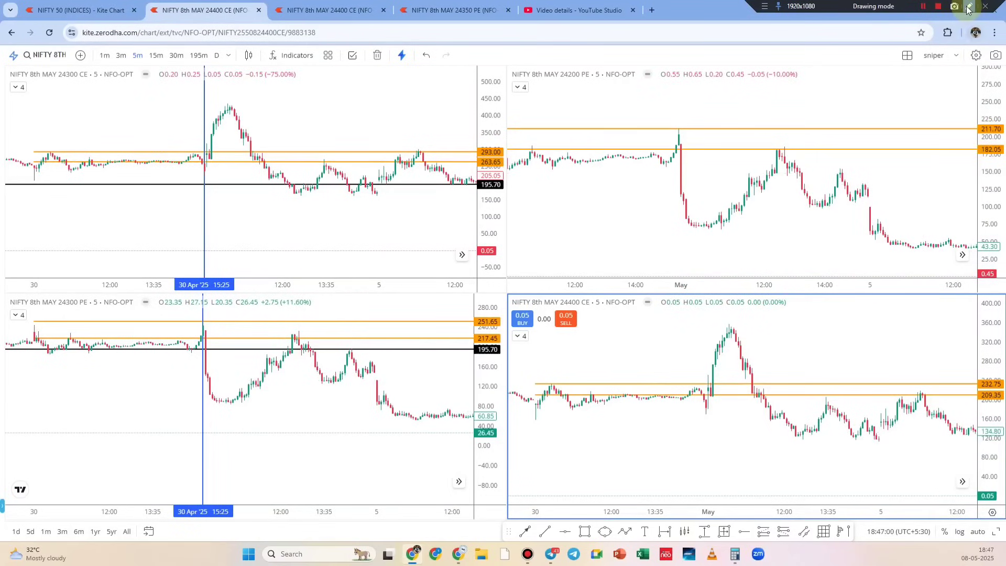
pyautogui.moveTo(634, 201)
pyautogui.mouseDown()
pyautogui.moveTo(592, 246)
pyautogui.moveTo(689, 215)
pyautogui.moveTo(709, 221)
pyautogui.moveTo(732, 172)
pyautogui.mouseUp()
pyautogui.click(669, 191)
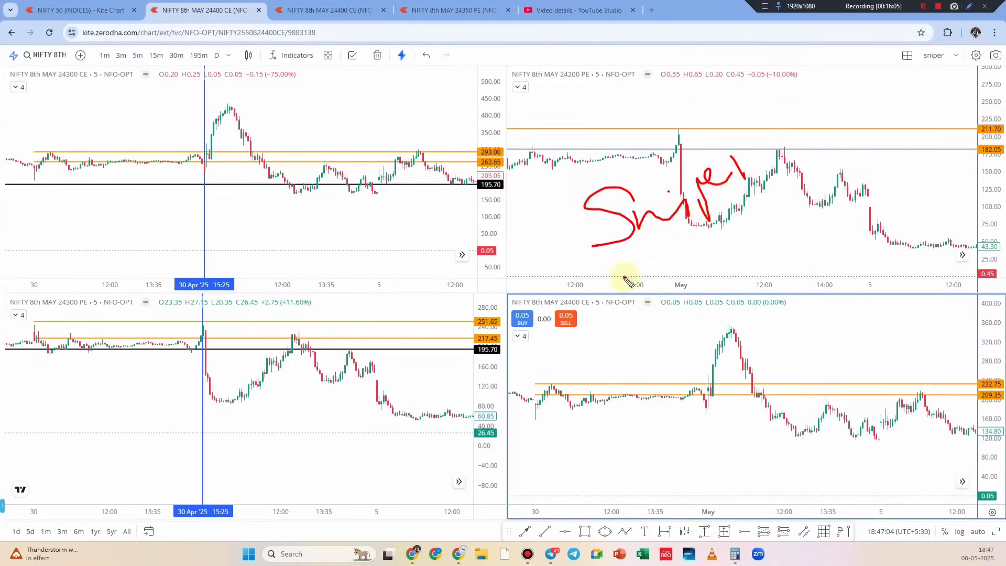
pyautogui.moveTo(624, 277); pyautogui.dragTo(812, 215)
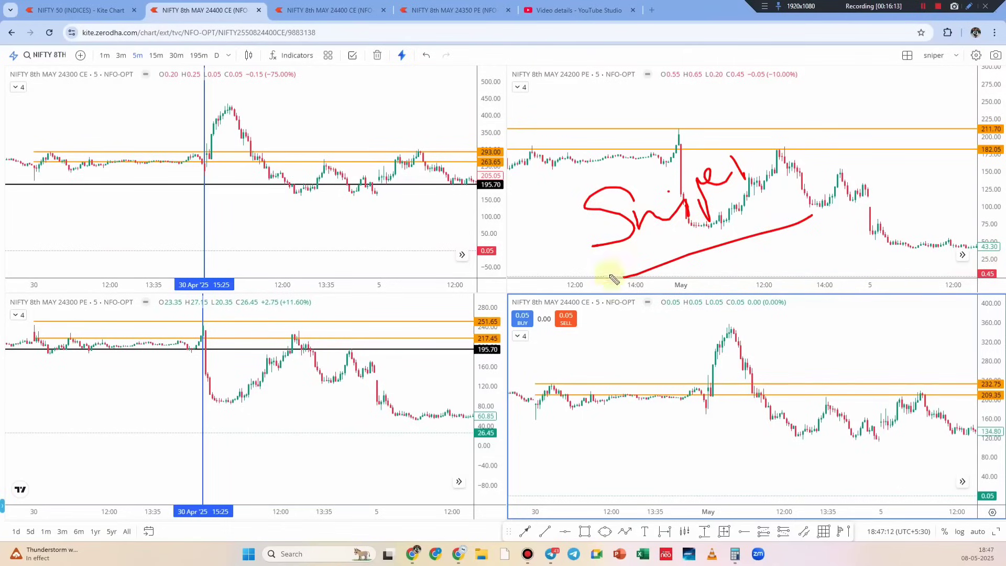
pyautogui.moveTo(583, 184); pyautogui.dragTo(740, 127)
pyautogui.moveTo(580, 167); pyautogui.dragTo(774, 113)
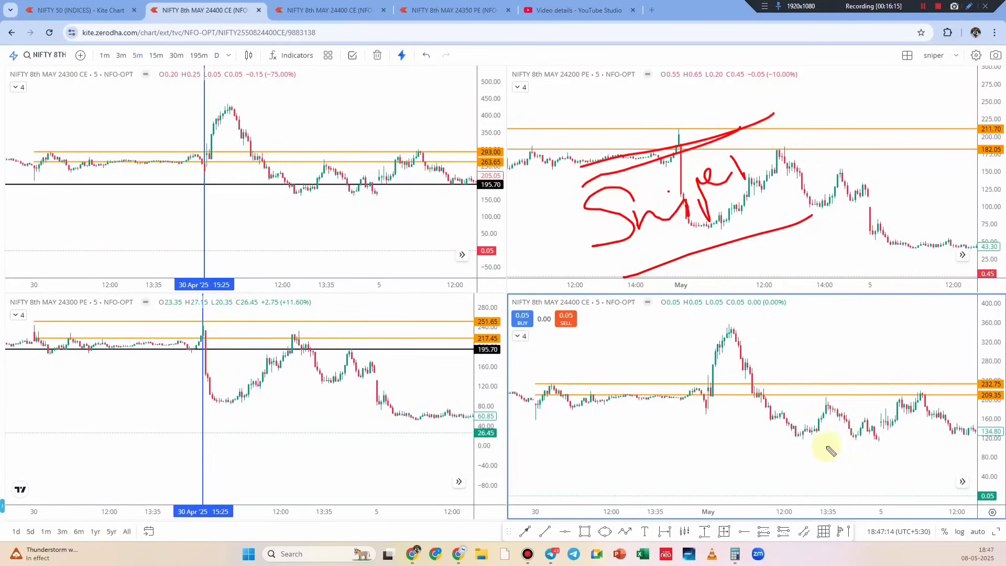
# Handwrite "HLC" on the 24400 CE chart with double lines above and below, and clear all the handwriting
pyautogui.moveTo(795, 329); pyautogui.dragTo(807, 375)
pyautogui.moveTo(807, 323)
pyautogui.mouseDown()
pyautogui.moveTo(826, 362)
pyautogui.moveTo(901, 332)
pyautogui.mouseUp()
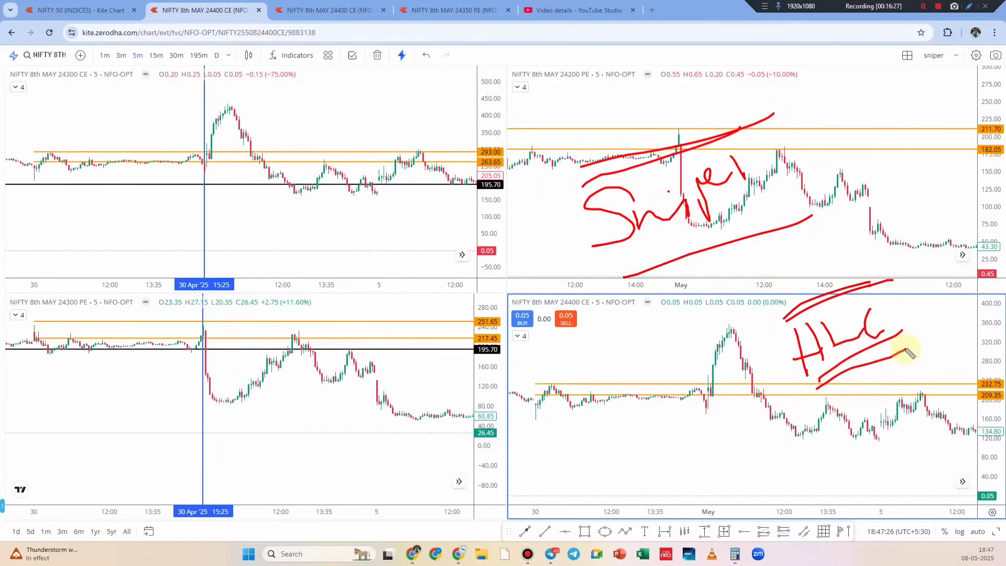
pyautogui.press('Escape')
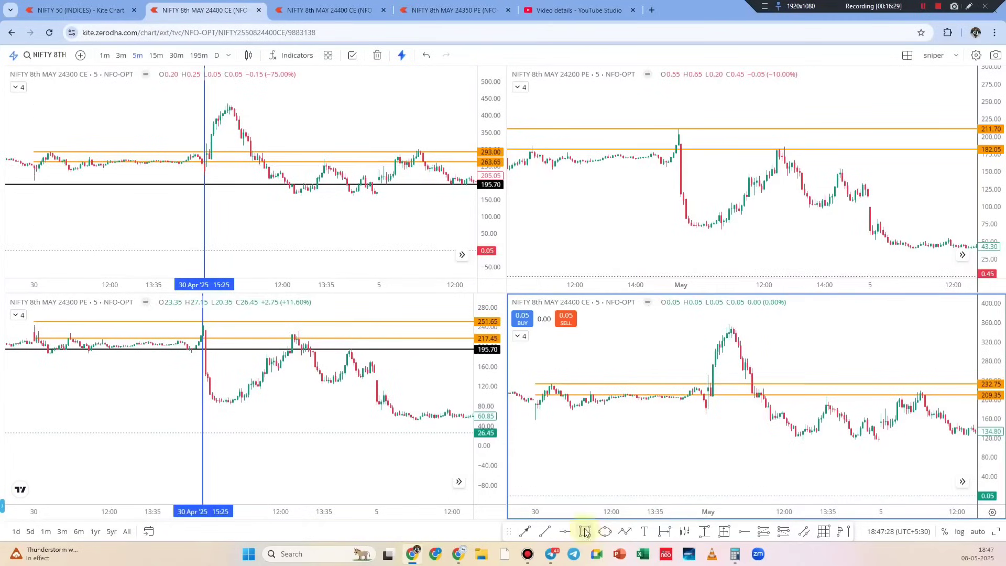
# Switch to Telegram, search for the student's name, and open the direct chat with that contact
pyautogui.click(552, 556)
pyautogui.click(92, 26)
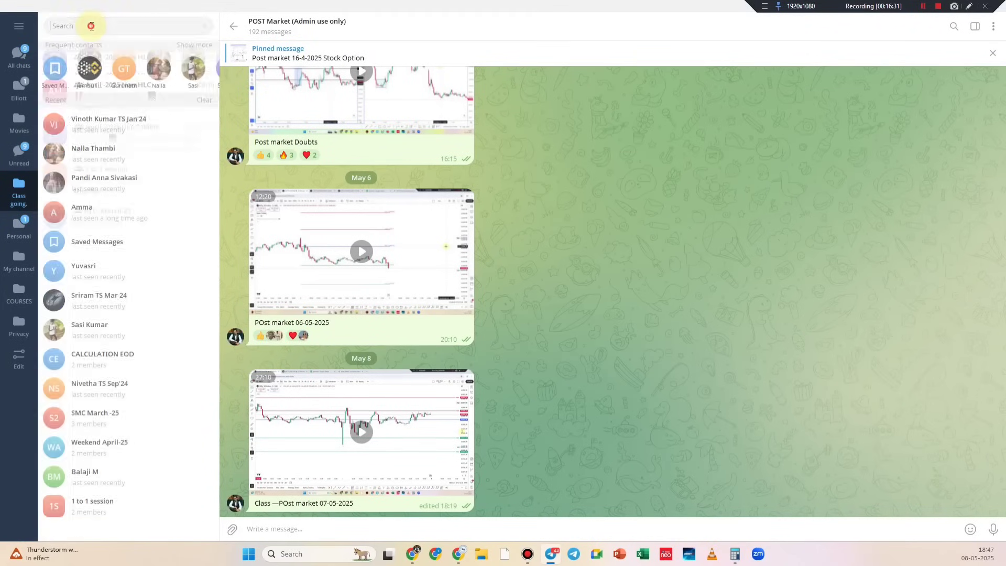
pyautogui.write('nall')
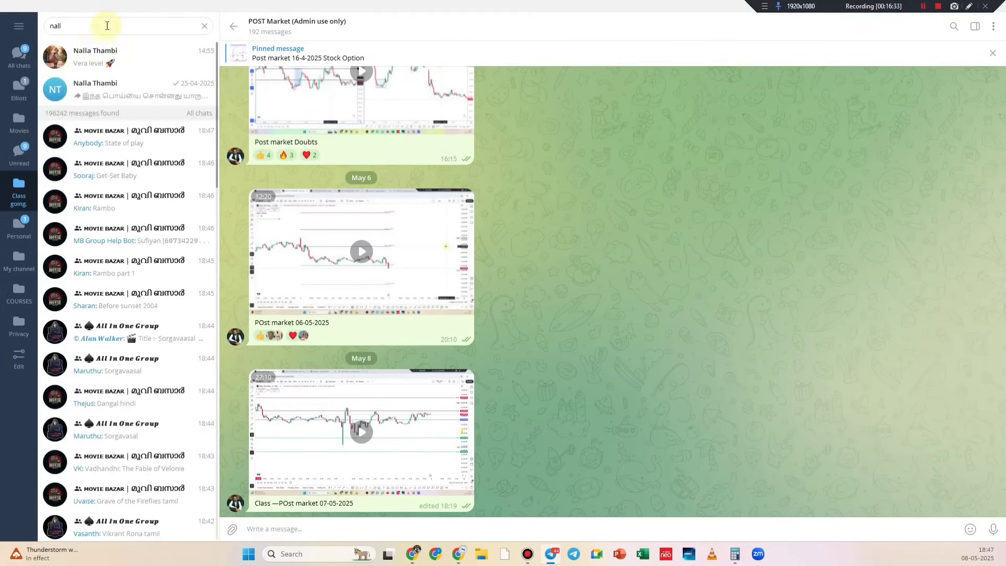
pyautogui.click(124, 50)
# Review the chart photos and messages sent on 8 May and open the latest photo full size
pyautogui.scroll(2, 398, 313)
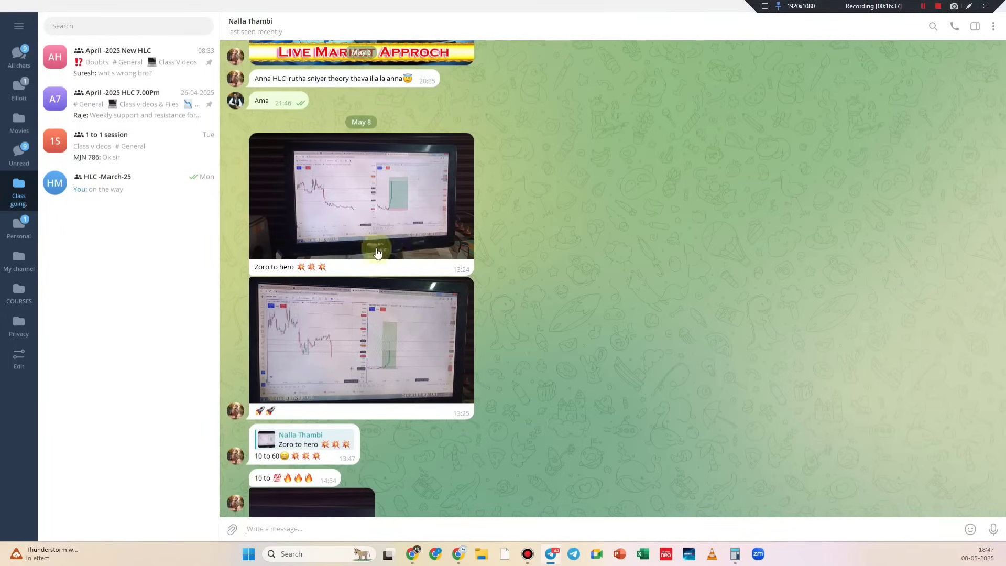
pyautogui.scroll(-2, 444, 294)
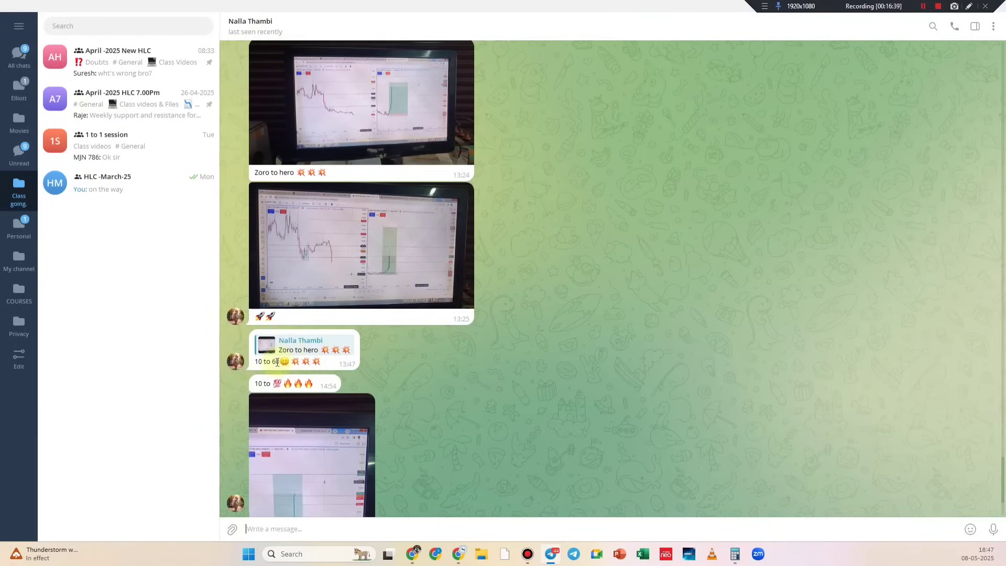
pyautogui.scroll(-2, 281, 404)
pyautogui.click(328, 395)
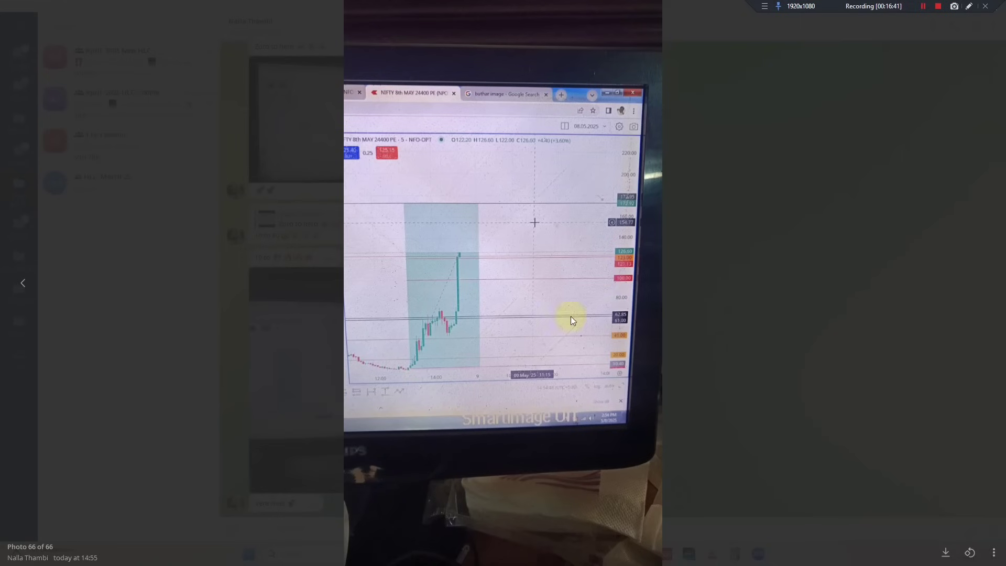
# Close the full-size photo and review the 8 May trade photos and messages in the chat again
pyautogui.click(671, 278)
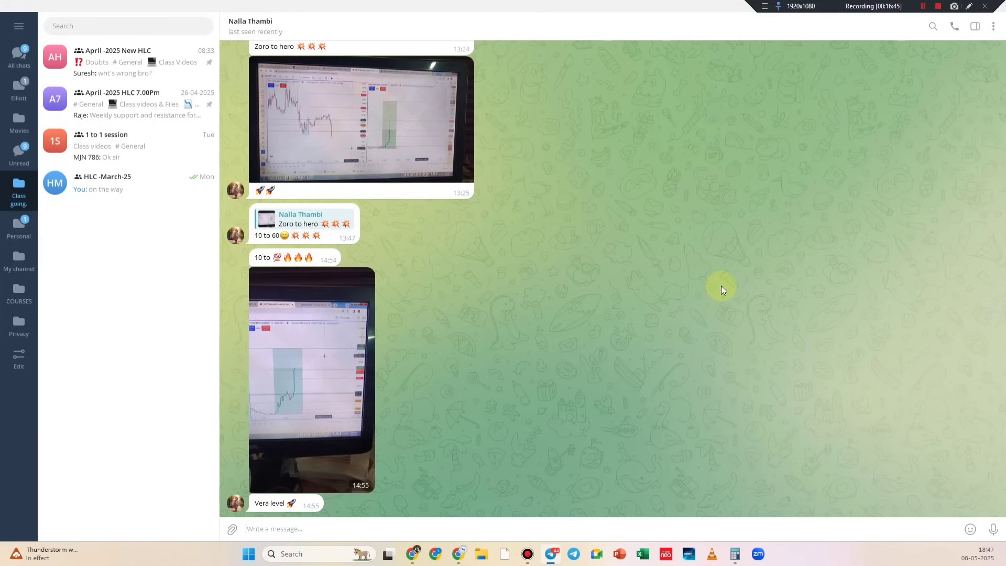
pyautogui.scroll(5, 722, 287)
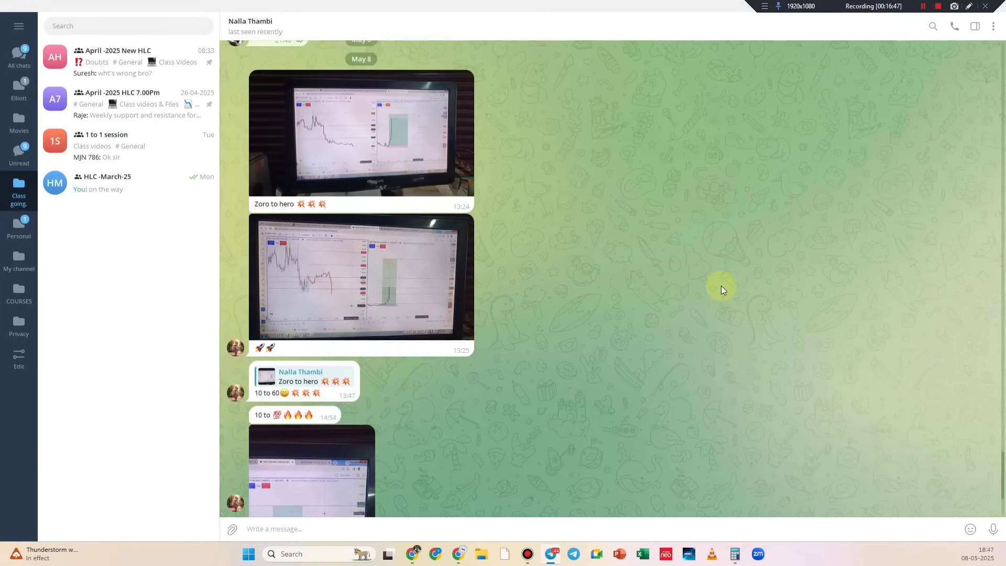
pyautogui.scroll(-3, 722, 287)
# Handwrite "HLC" with a line and an "S" below it beside the chat photos, and clear all the handwriting
pyautogui.click(969, 5)
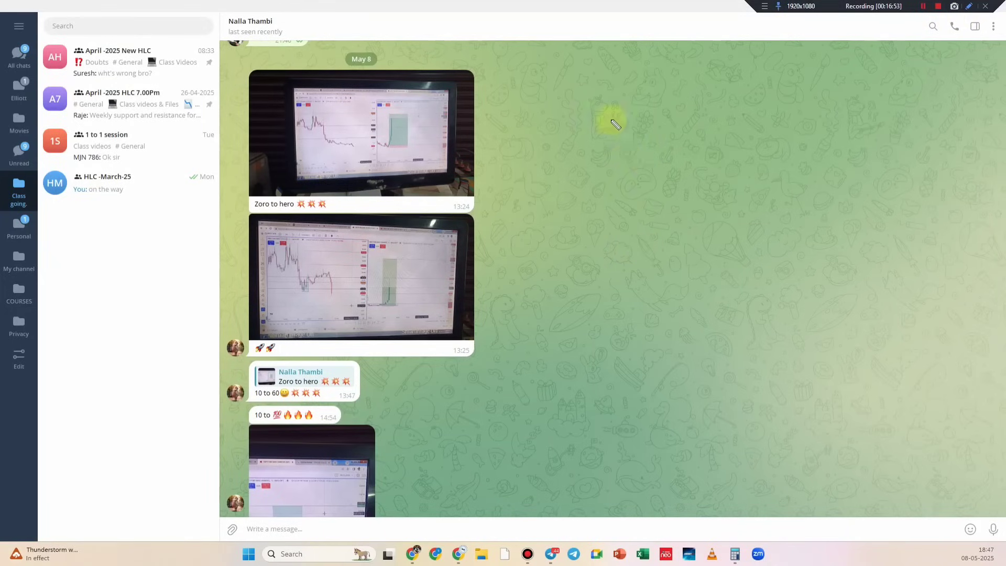
pyautogui.moveTo(606, 101)
pyautogui.mouseDown()
pyautogui.moveTo(663, 153)
pyautogui.moveTo(688, 141)
pyautogui.mouseUp()
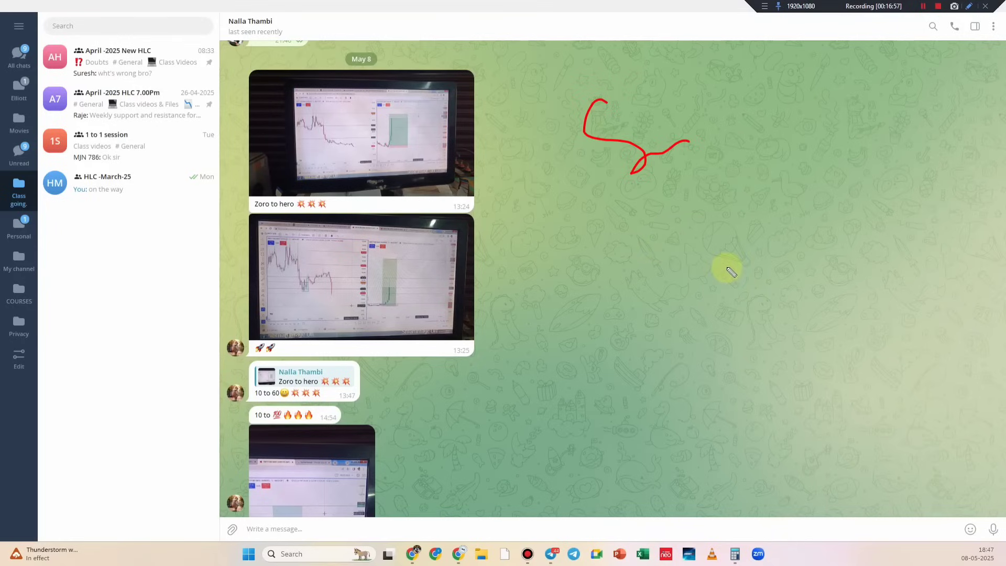
pyautogui.moveTo(691, 223); pyautogui.dragTo(779, 213)
pyautogui.moveTo(820, 261); pyautogui.dragTo(696, 315)
pyautogui.moveTo(756, 321); pyautogui.dragTo(750, 362)
pyautogui.moveTo(793, 334); pyautogui.dragTo(793, 341)
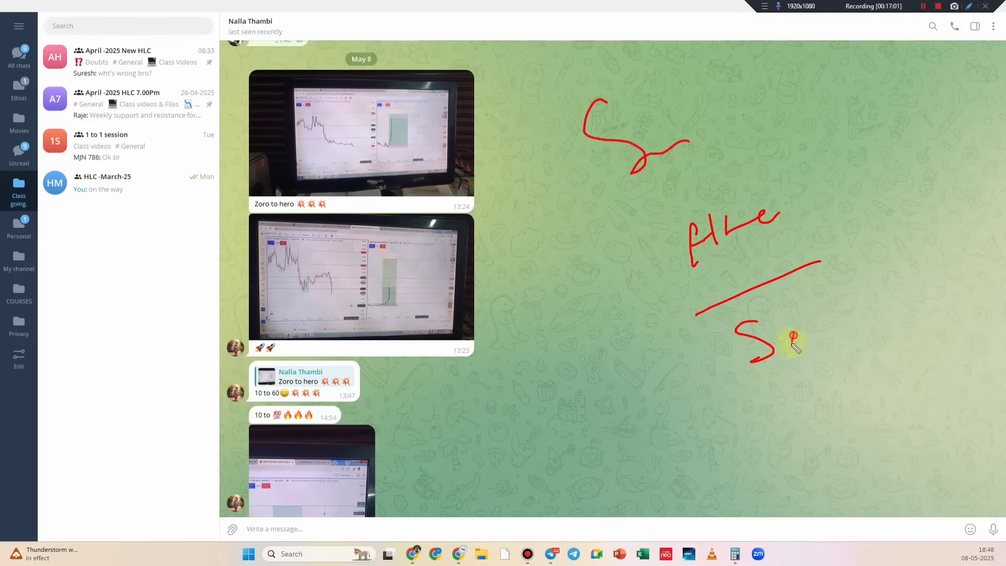
pyautogui.moveTo(867, 315); pyautogui.dragTo(878, 310)
pyautogui.press('Escape')
# Switch to the TradingView NIFTY chart, exit bar replay, and set the timeframe to 5 minutes
pyautogui.click(459, 554)
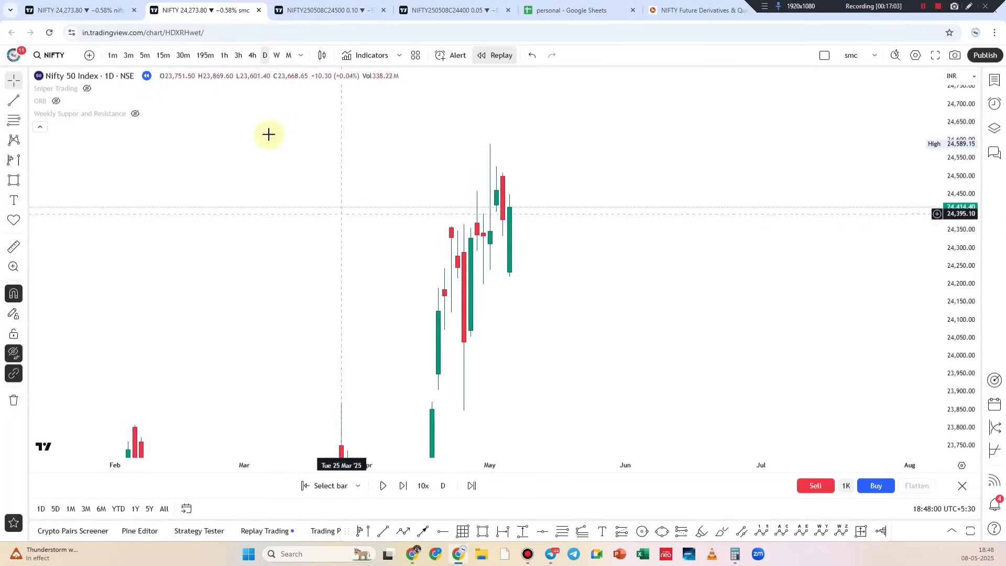
pyautogui.moveTo(955, 111); pyautogui.dragTo(912, 462)
pyautogui.scroll(-6, 671, 352)
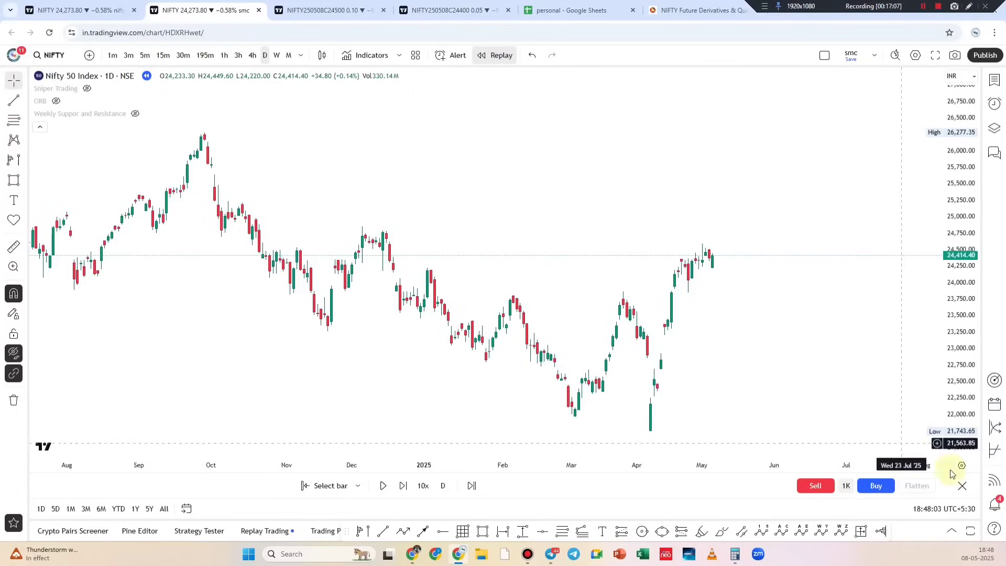
pyautogui.click(962, 484)
pyautogui.click(595, 316)
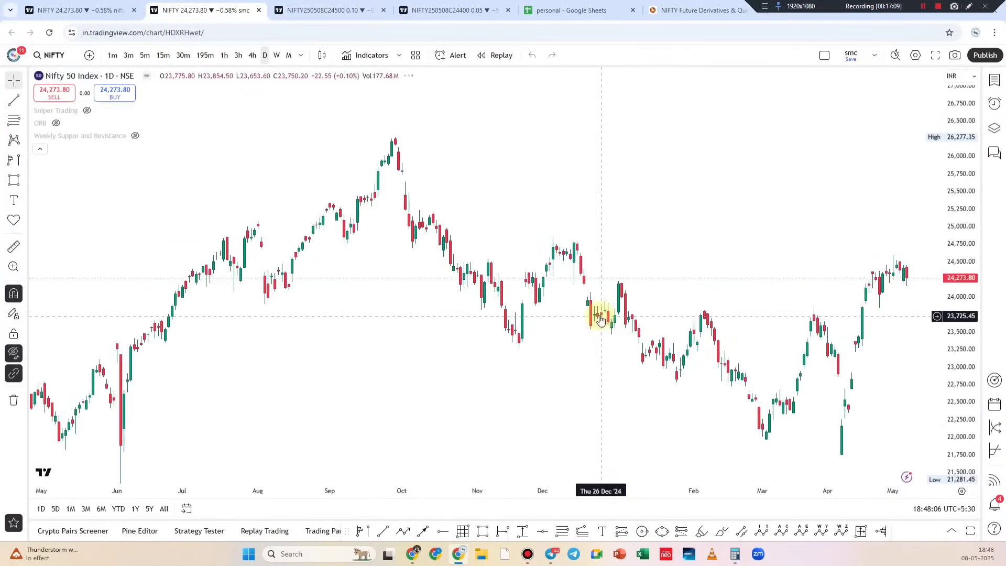
pyautogui.click(145, 56)
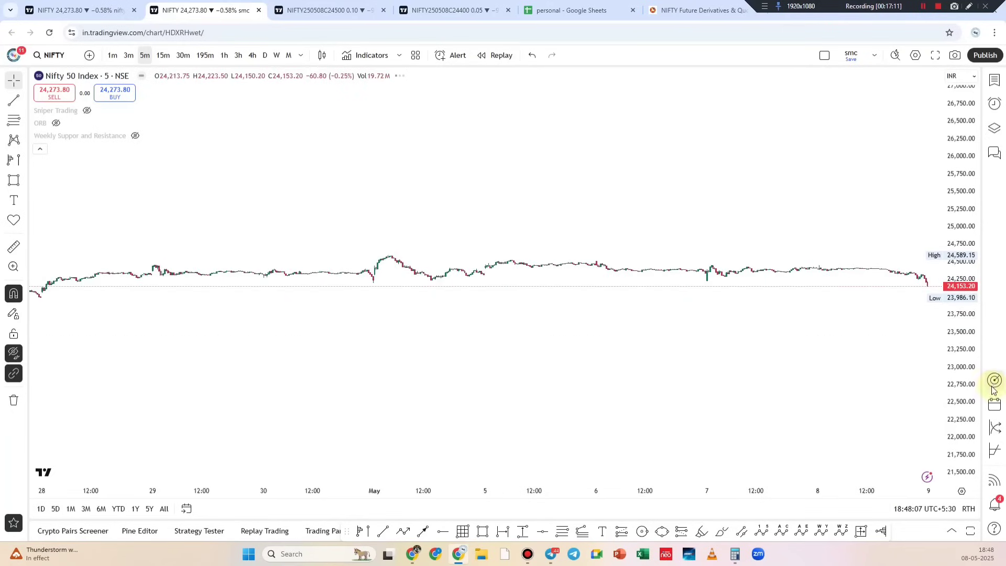
# Mark the 30 April swing low and the swing high just after it with Highlighter dots
pyautogui.click(700, 532)
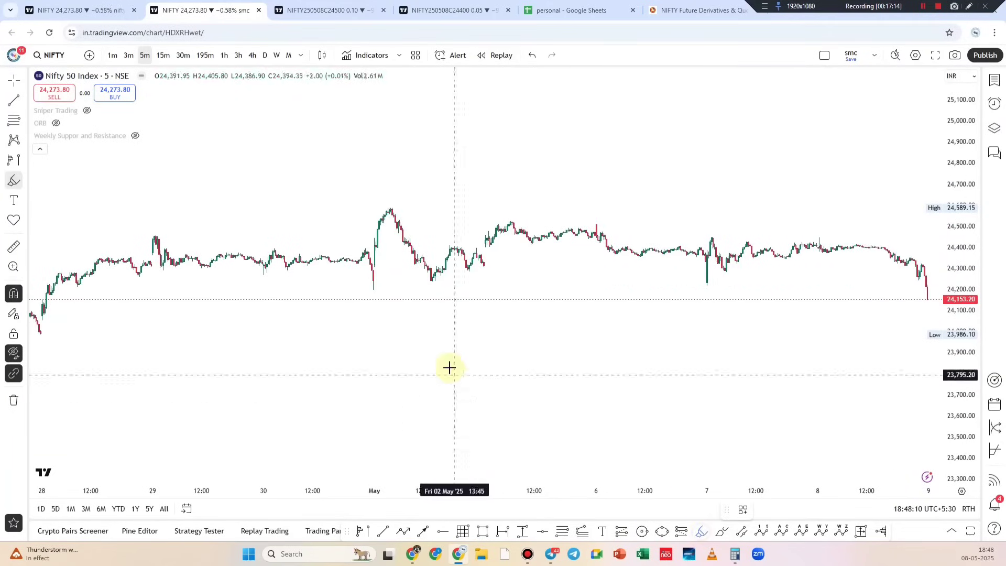
pyautogui.click(374, 284)
pyautogui.click(391, 206)
pyautogui.moveTo(397, 233); pyautogui.dragTo(372, 286)
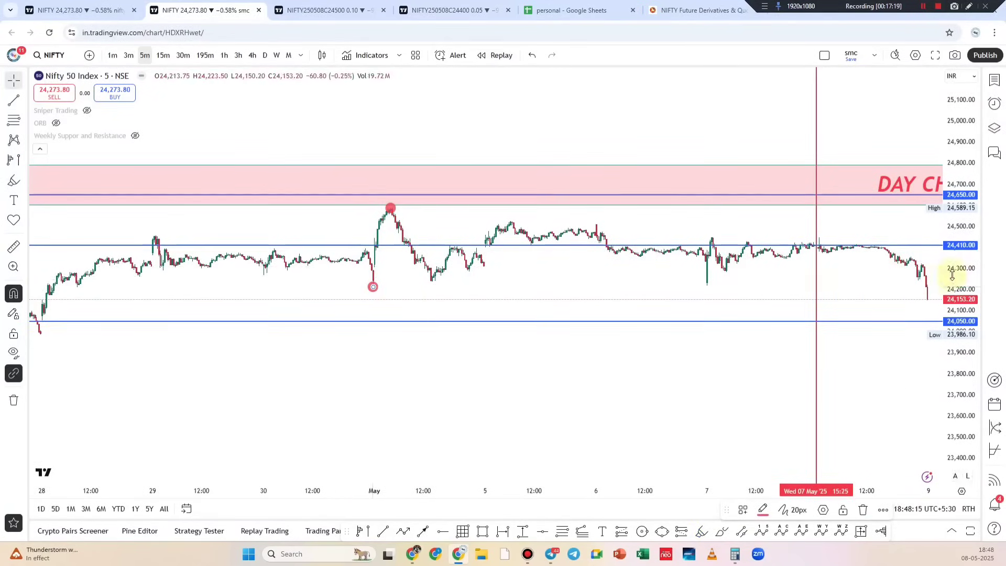
# Handwrite an underlined "100", draw freehand lines across the chart from the marked high and low, and clear them
pyautogui.scroll(3, 889, 173)
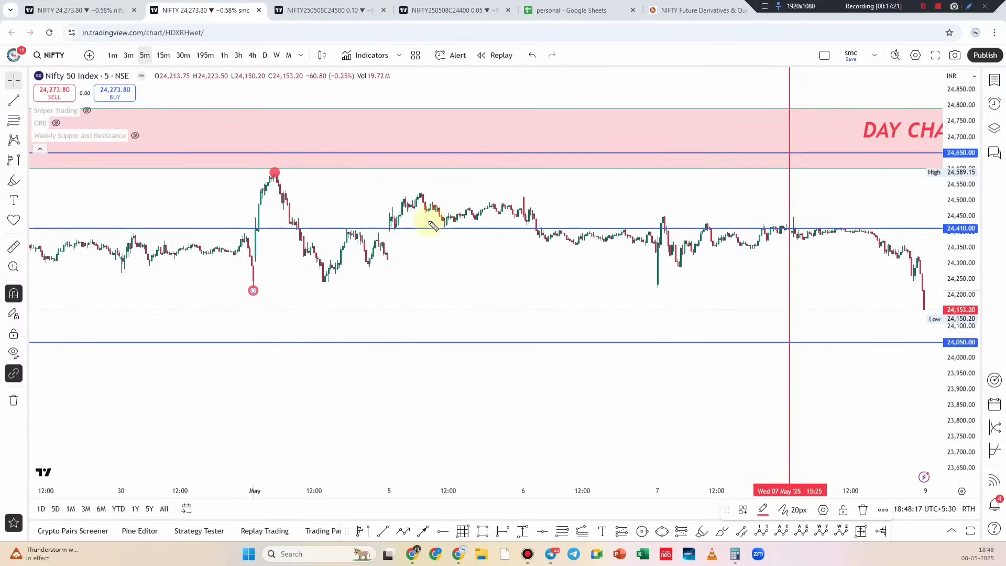
pyautogui.moveTo(414, 408); pyautogui.dragTo(520, 362)
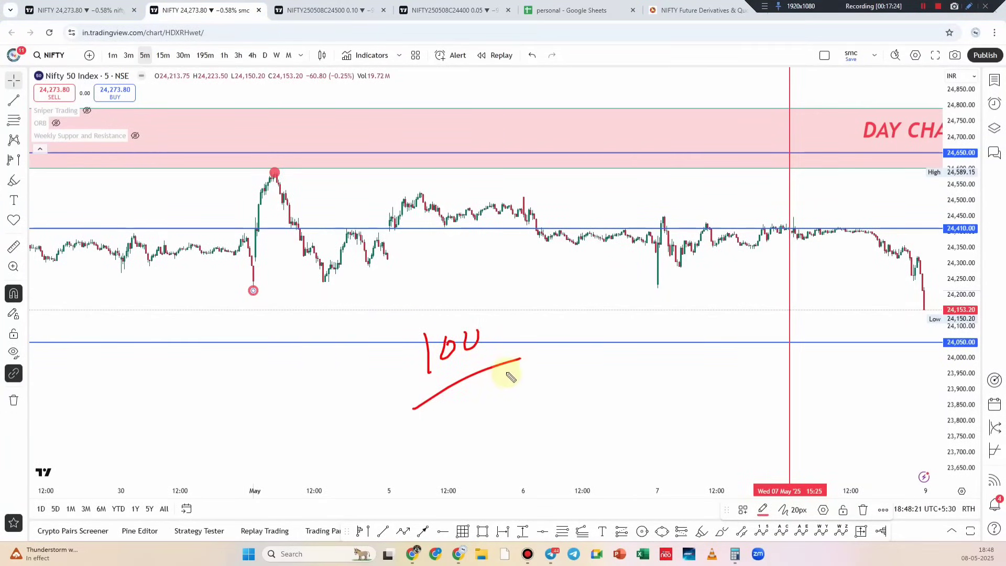
pyautogui.moveTo(275, 173); pyautogui.dragTo(950, 140)
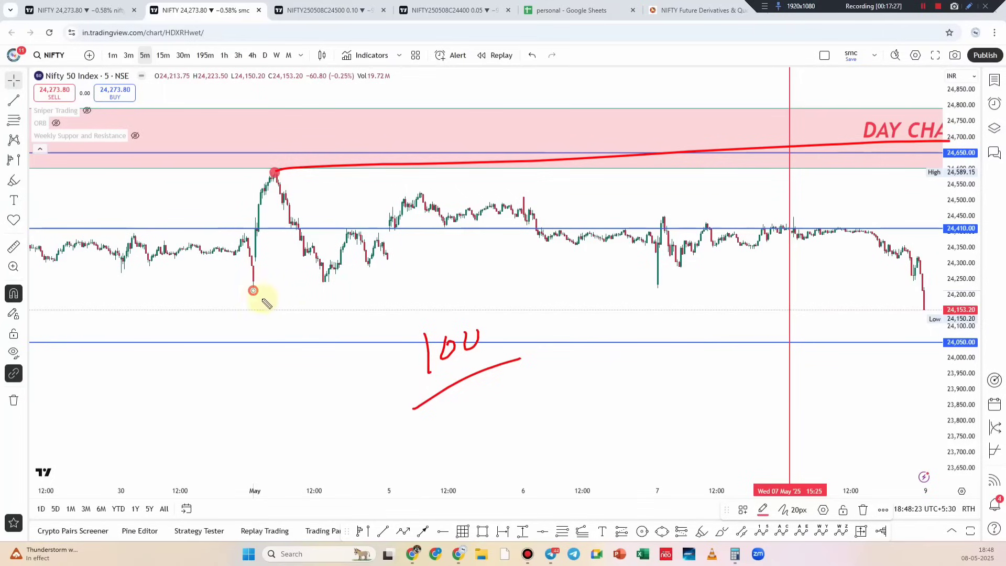
pyautogui.moveTo(242, 293); pyautogui.dragTo(1005, 362)
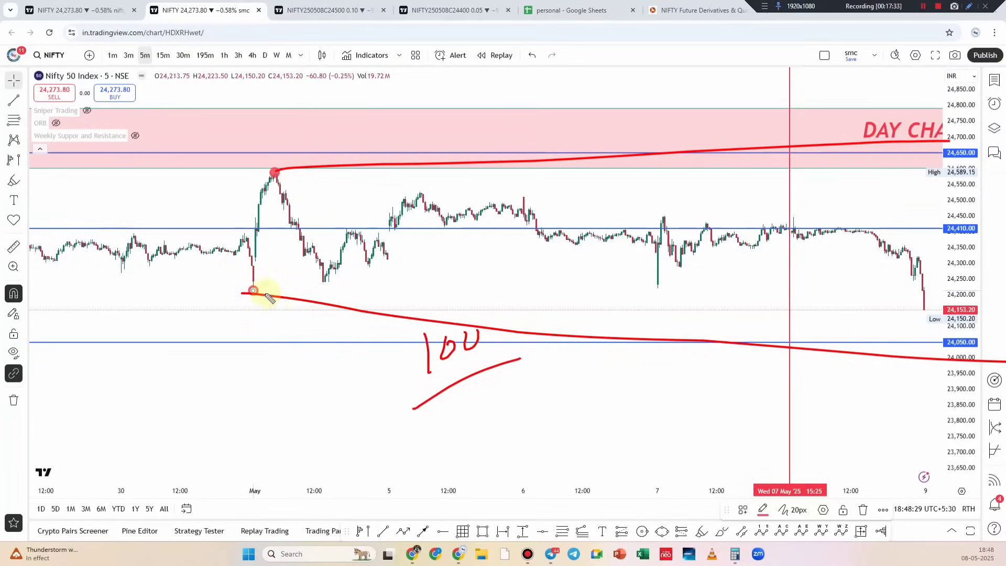
pyautogui.moveTo(266, 296)
pyautogui.mouseDown()
pyautogui.moveTo(1005, 296)
pyautogui.moveTo(927, 246)
pyautogui.mouseUp()
pyautogui.press('Escape')
# Draw range lines from the marked high and low, number the sessions inside 1 to 4, circle them, and clear the annotations
pyautogui.scroll(2, 927, 246)
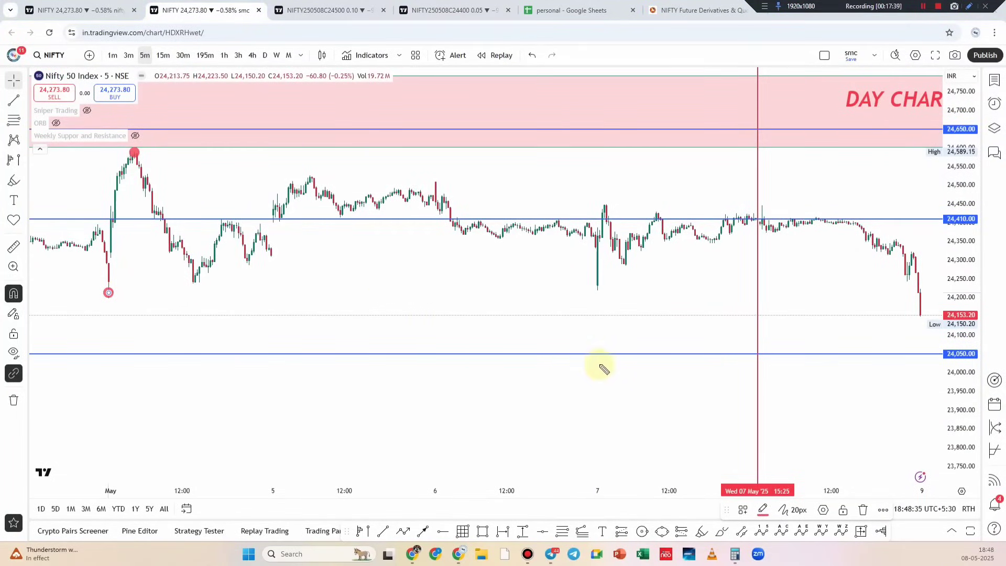
pyautogui.moveTo(134, 153); pyautogui.dragTo(819, 162)
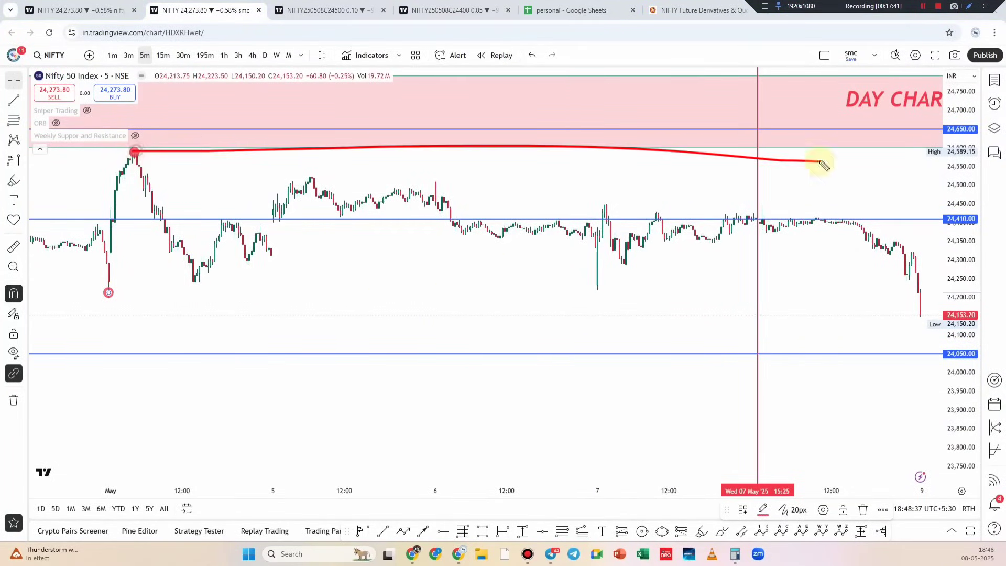
pyautogui.moveTo(103, 294); pyautogui.dragTo(889, 311)
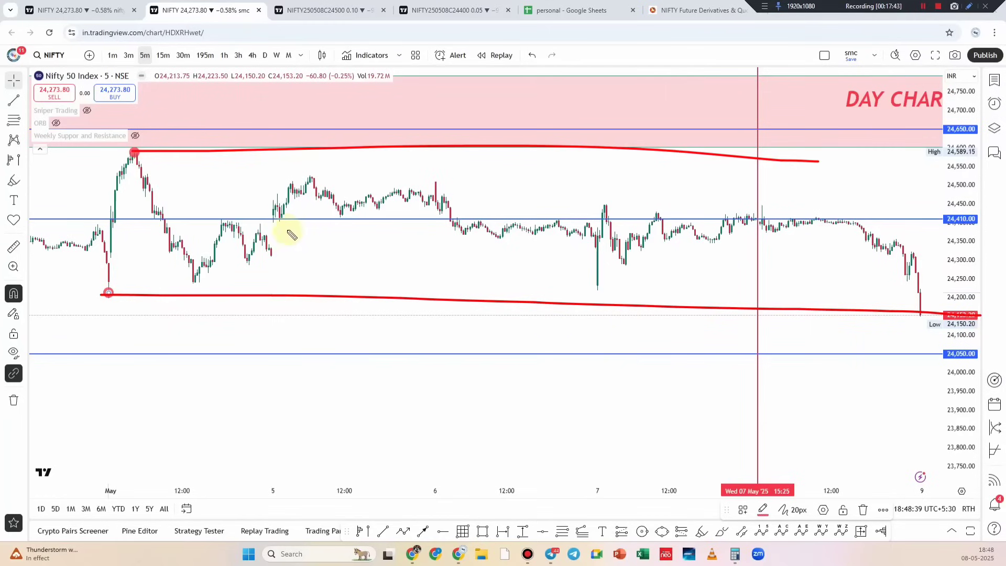
pyautogui.moveTo(310, 161); pyautogui.dragTo(314, 162)
pyautogui.moveTo(524, 205); pyautogui.dragTo(583, 210)
pyautogui.moveTo(642, 176); pyautogui.dragTo(662, 207)
pyautogui.moveTo(828, 174); pyautogui.dragTo(856, 199)
pyautogui.moveTo(278, 166)
pyautogui.mouseDown()
pyautogui.moveTo(843, 181)
pyautogui.moveTo(269, 168)
pyautogui.moveTo(382, 151)
pyautogui.mouseUp()
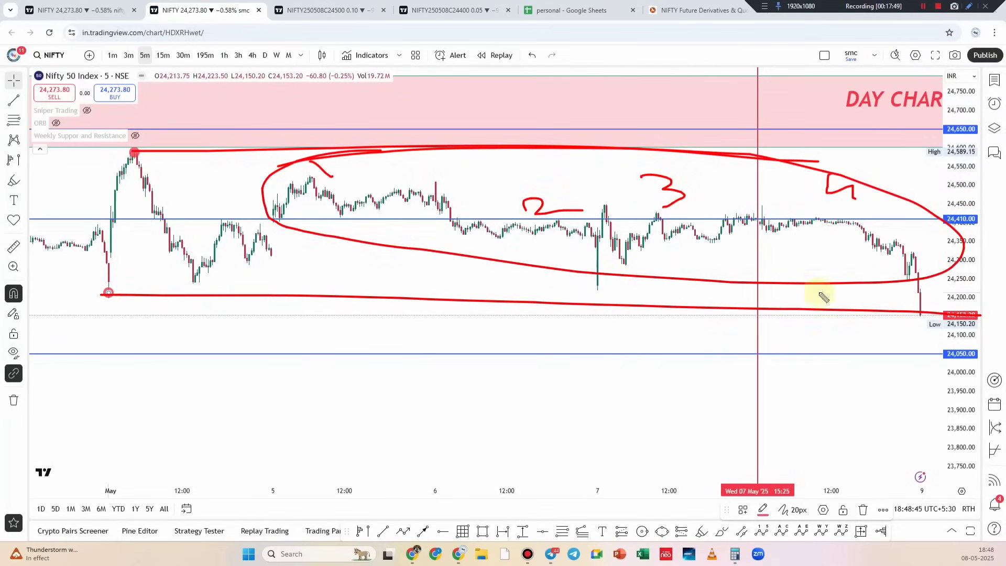
pyautogui.press('Escape')
pyautogui.click(968, 7)
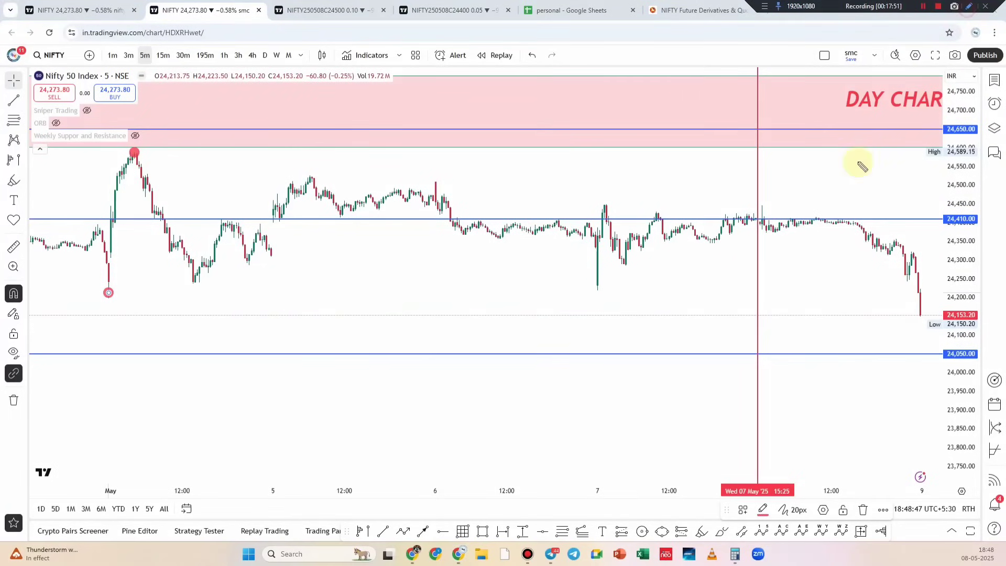
# Switch to Telegram, find the TAMIL STOCK channel, and open its "07-05-2025 Key Levels For Nifty" chart image
pyautogui.click(553, 555)
pyautogui.click(18, 262)
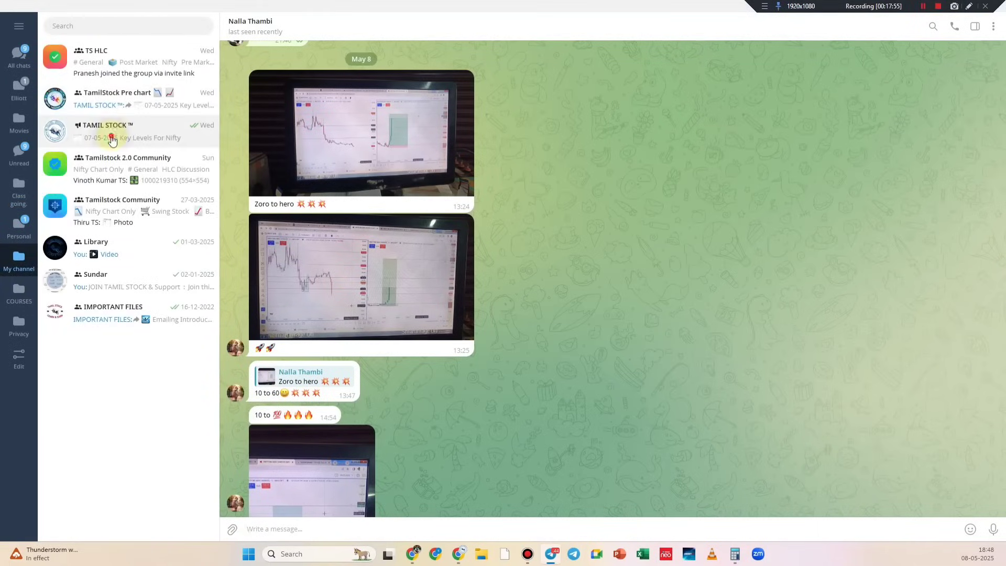
pyautogui.click(111, 140)
pyautogui.click(414, 414)
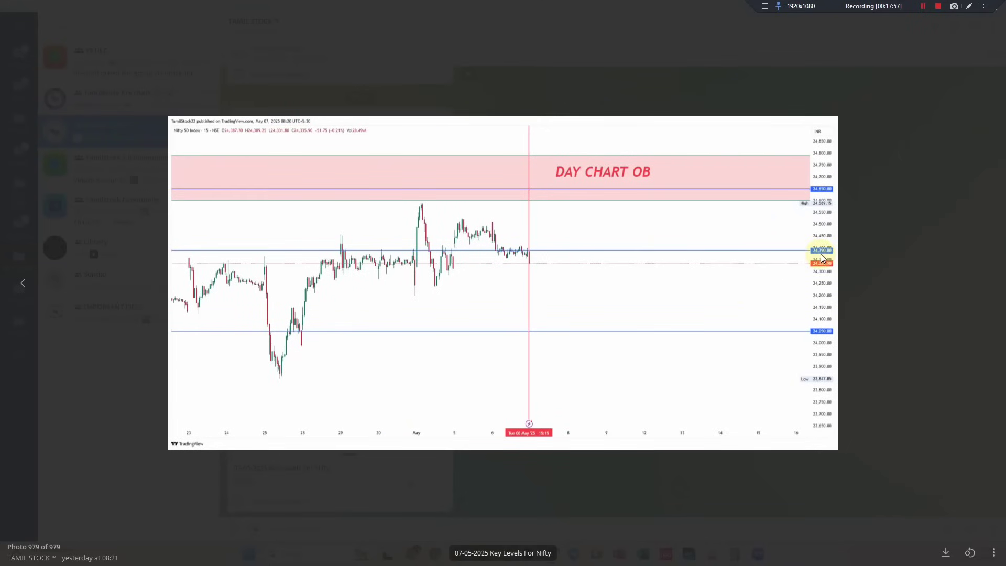
# Sketch a price path from the middle level line up to the 24,650 line, clear it, and close the image
pyautogui.click(969, 6)
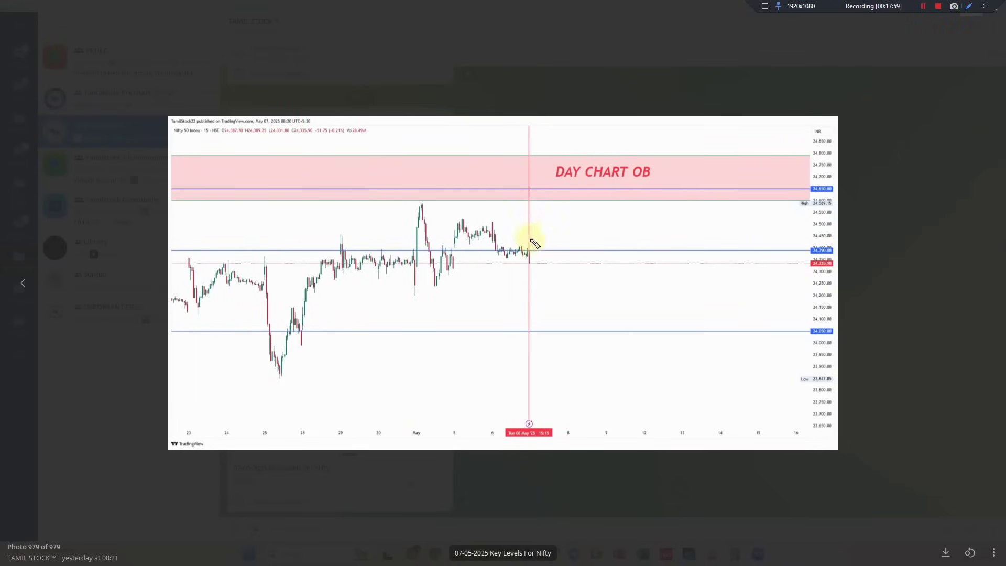
pyautogui.moveTo(629, 195); pyautogui.dragTo(630, 190)
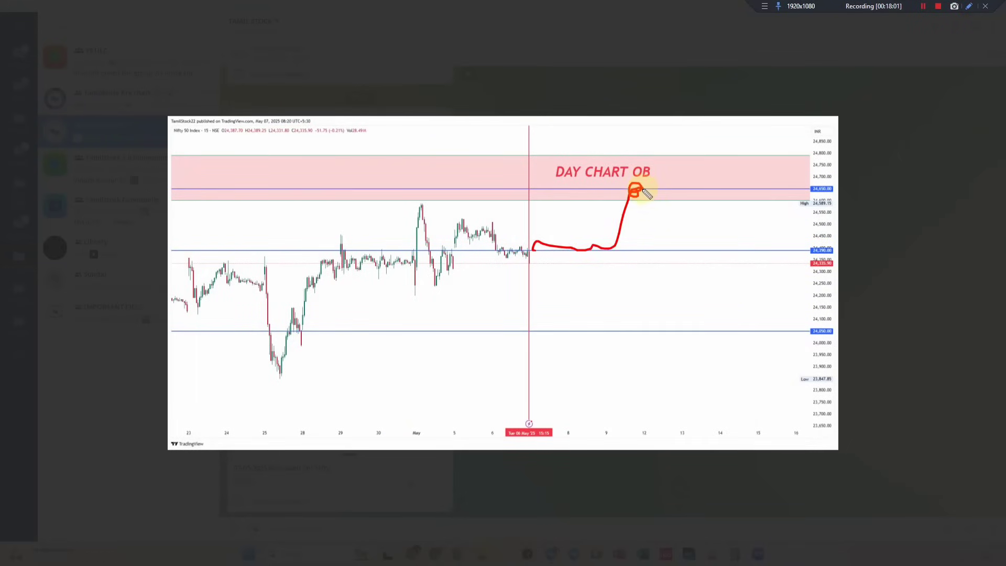
pyautogui.press('Escape')
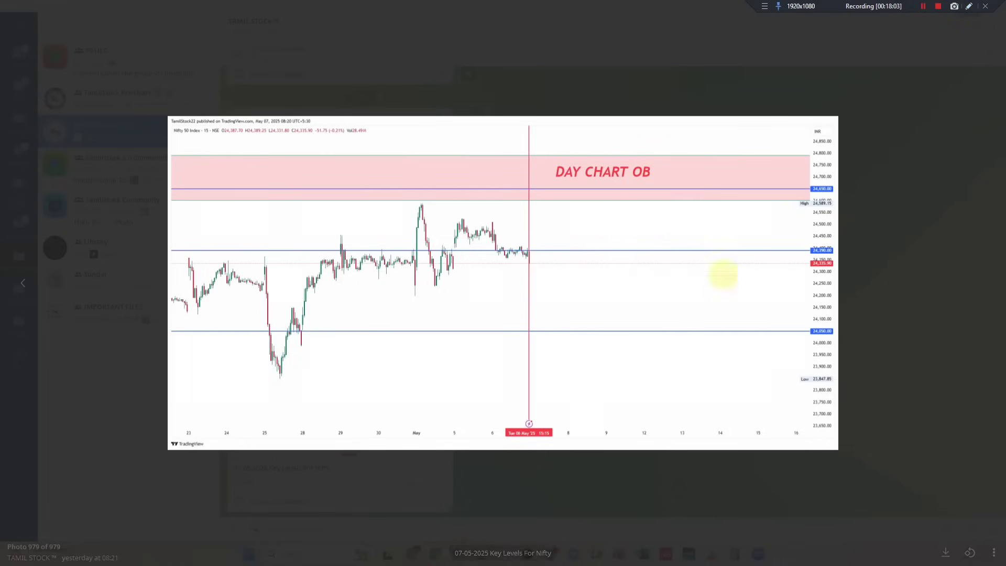
pyautogui.click(857, 340)
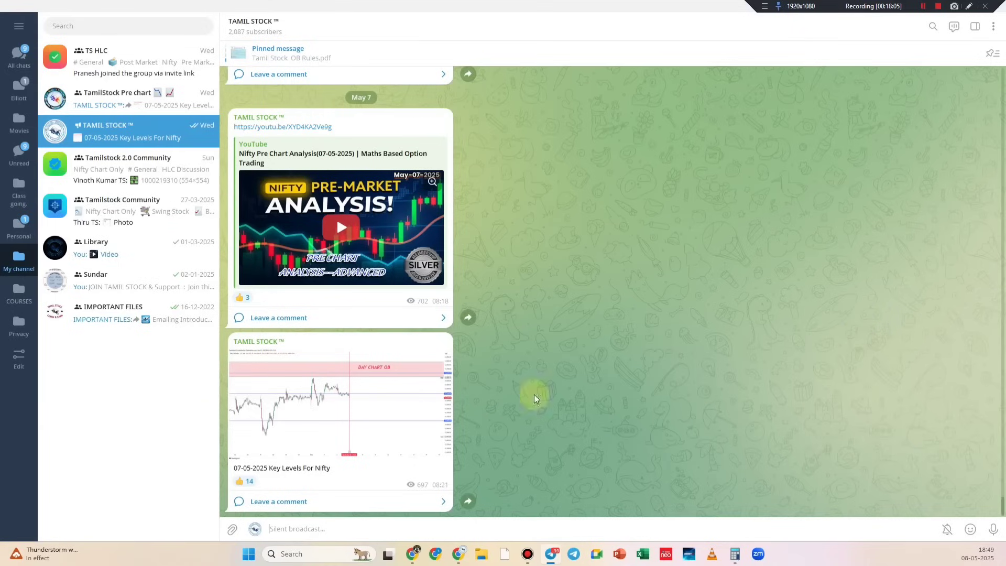
# Switch back to the TradingView chart and circle the 24,410 level near the latest candles
pyautogui.click(459, 559)
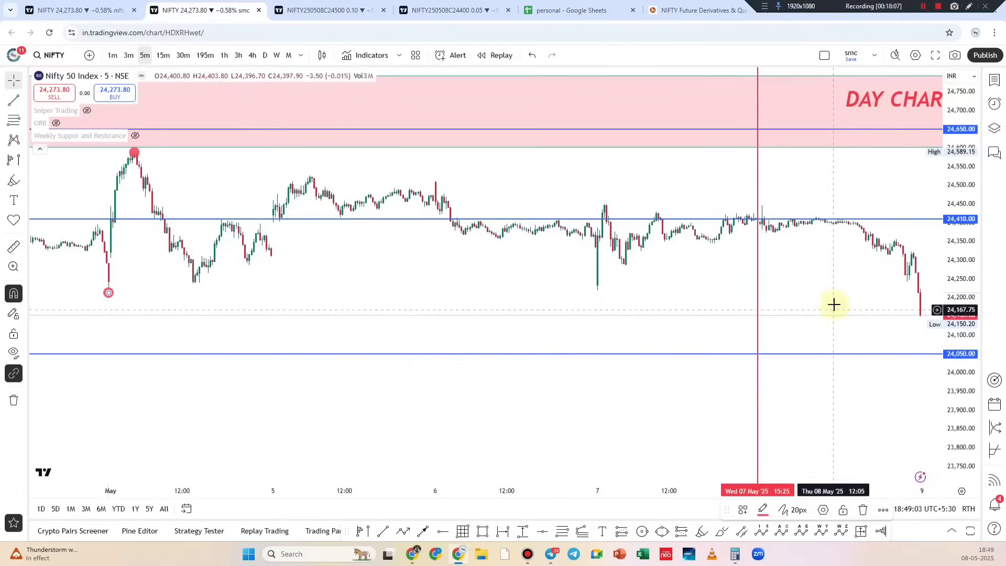
pyautogui.moveTo(833, 304); pyautogui.dragTo(732, 297)
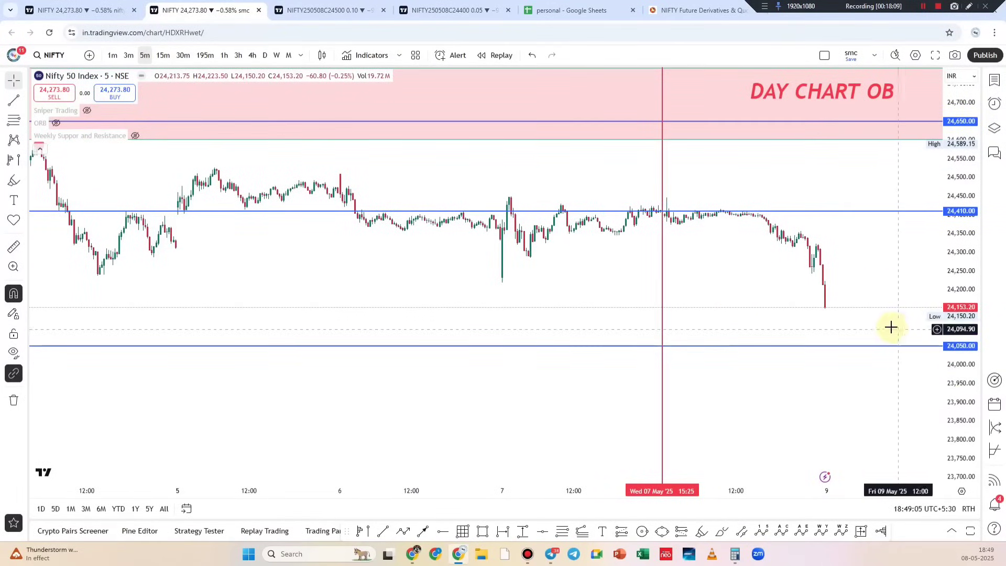
pyautogui.click(971, 7)
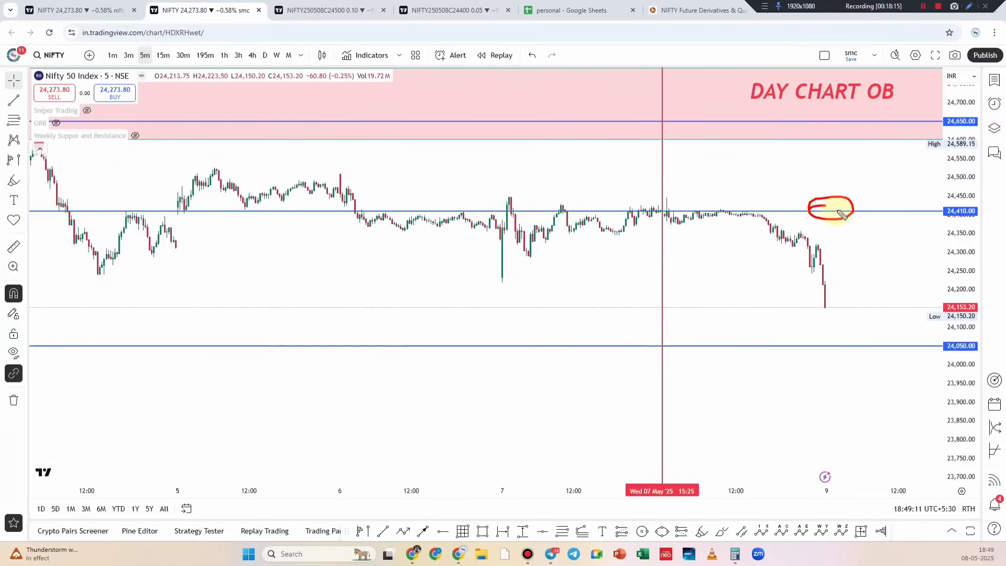
# Move the 24,410 horizontal line down to 24,337.30 and set the chart timeframe to 15 minutes
pyautogui.moveTo(856, 211); pyautogui.dragTo(831, 236)
pyautogui.write("'")
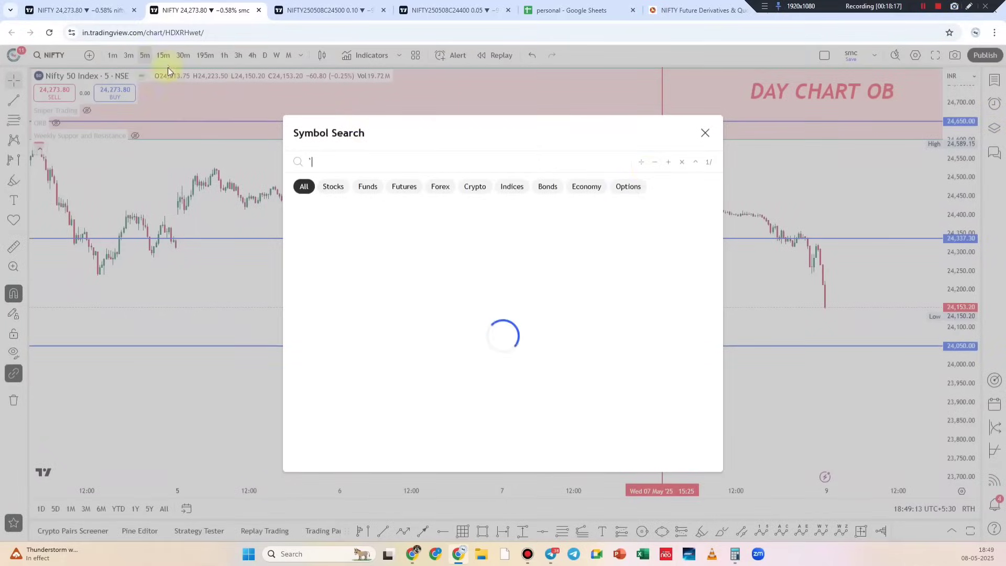
pyautogui.click(705, 134)
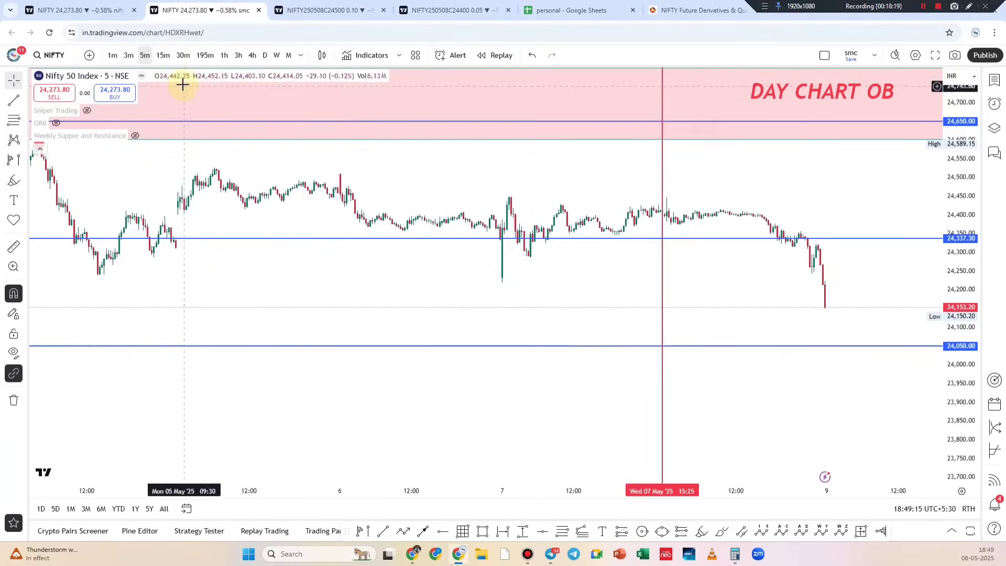
pyautogui.click(166, 55)
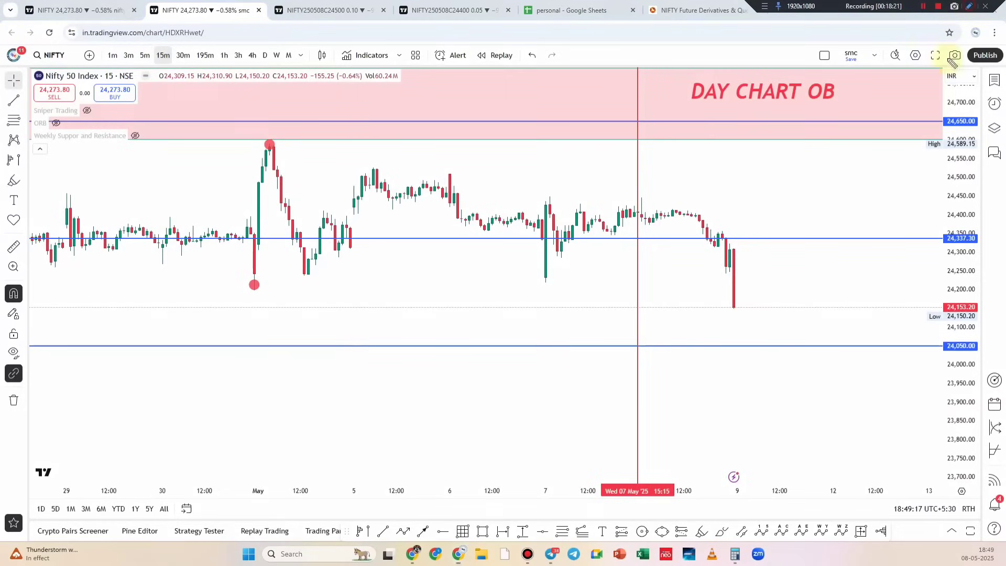
# Handwrite a short underlined note in the empty area after the latest candles, above the 24,337.30 line, and clear it
pyautogui.moveTo(818, 186)
pyautogui.mouseDown()
pyautogui.moveTo(802, 184)
pyautogui.moveTo(837, 193)
pyautogui.mouseUp()
pyautogui.moveTo(855, 176)
pyautogui.mouseDown()
pyautogui.moveTo(854, 188)
pyautogui.moveTo(882, 180)
pyautogui.mouseUp()
pyautogui.moveTo(813, 230); pyautogui.dragTo(837, 228)
pyautogui.moveTo(910, 197); pyautogui.dragTo(921, 184)
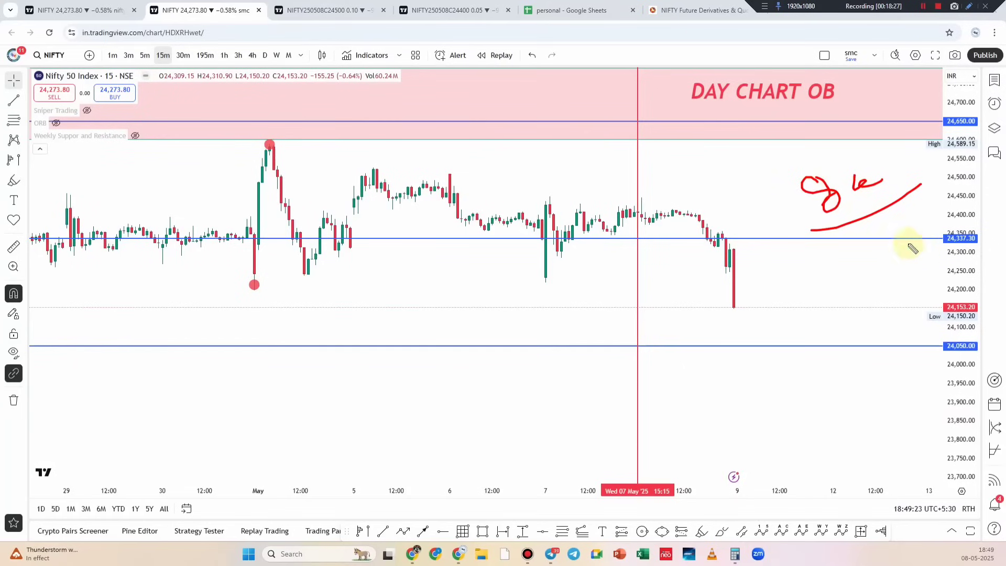
pyautogui.press('Escape')
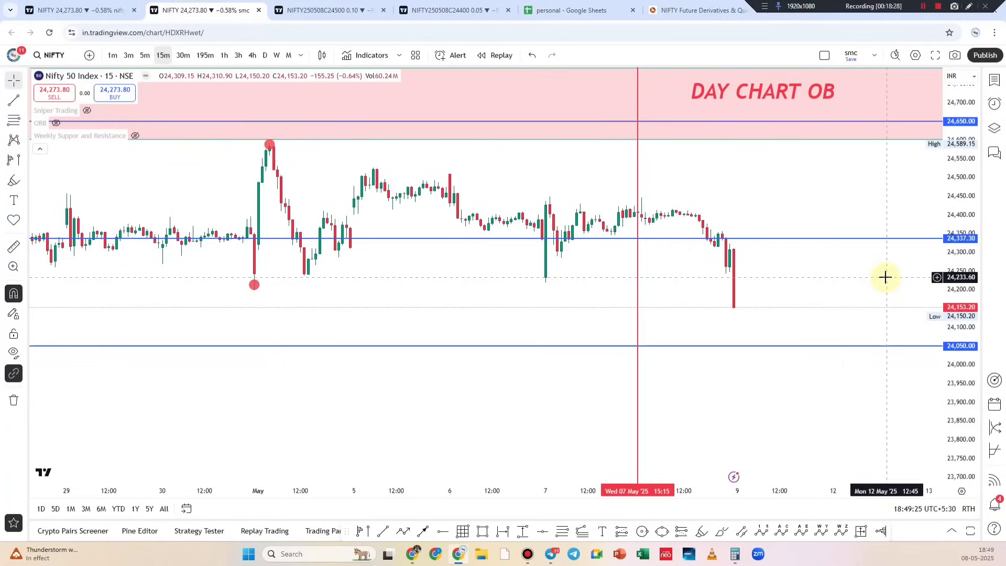
pyautogui.scroll(-2, 870, 293)
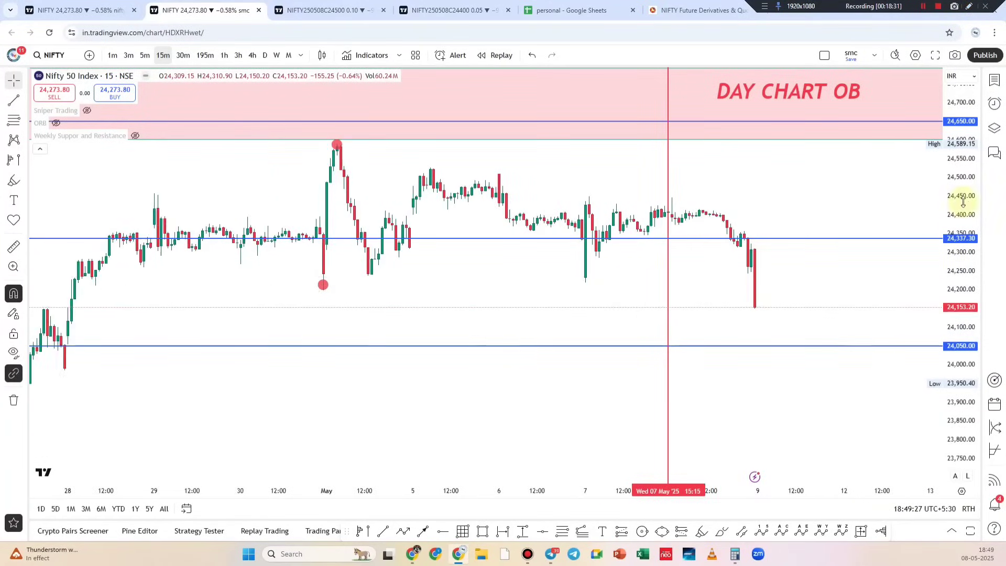
# Switch to the Kite browser window, view the Nifty pre-chart video's analytics in YouTube Studio, and return to the 24350 option charts
pyautogui.moveTo(963, 202); pyautogui.dragTo(956, 209)
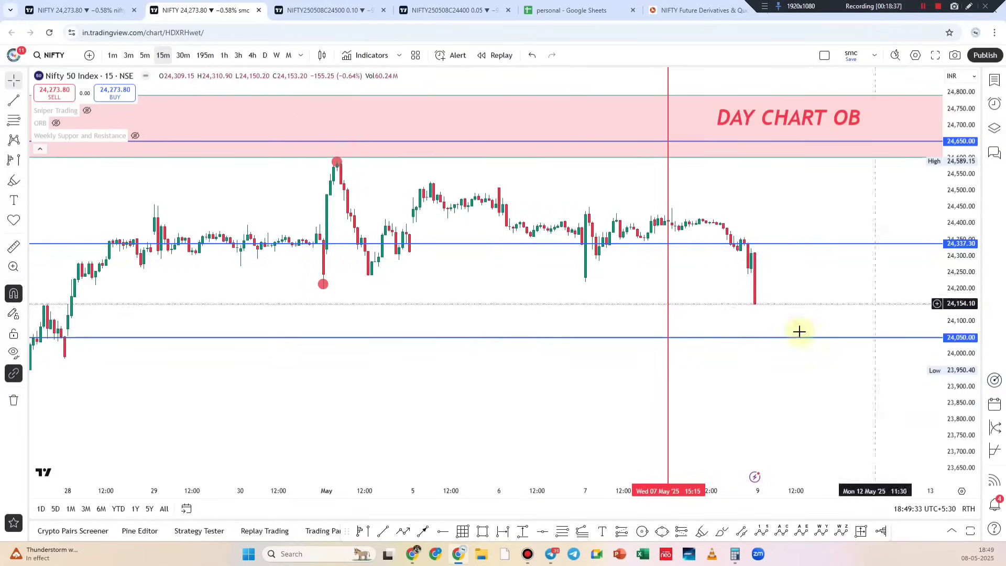
pyautogui.click(411, 554)
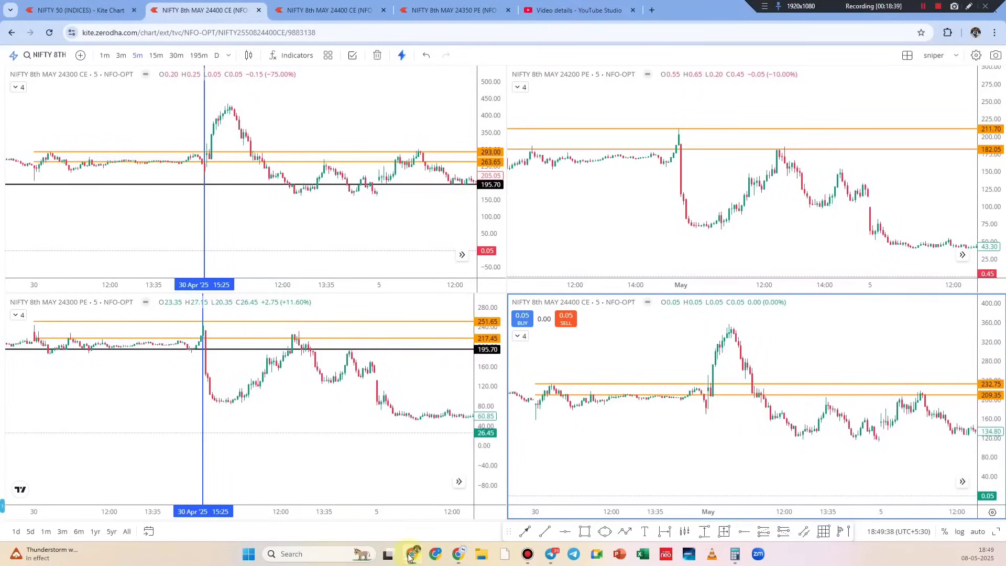
pyautogui.click(576, 10)
pyautogui.click(51, 256)
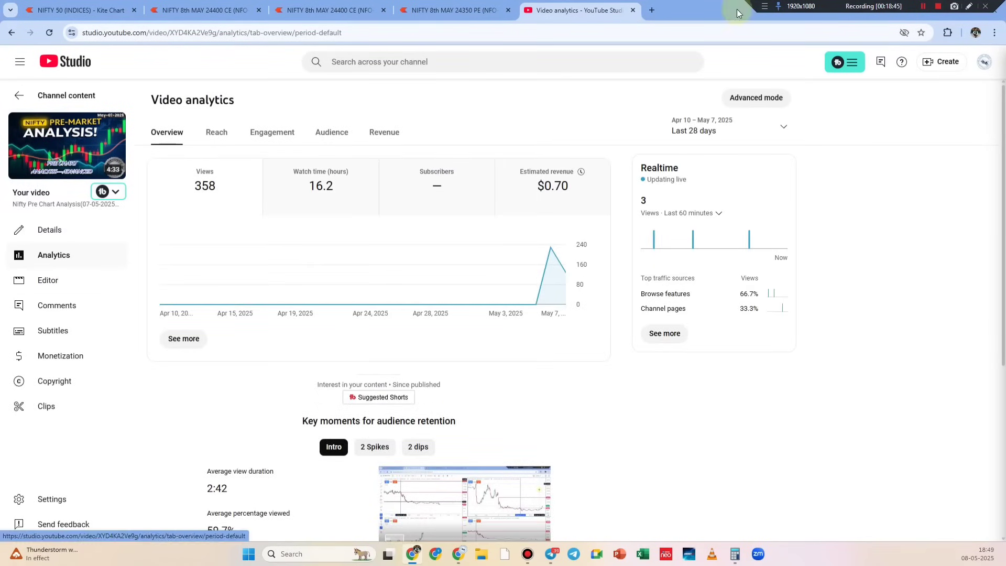
pyautogui.click(450, 10)
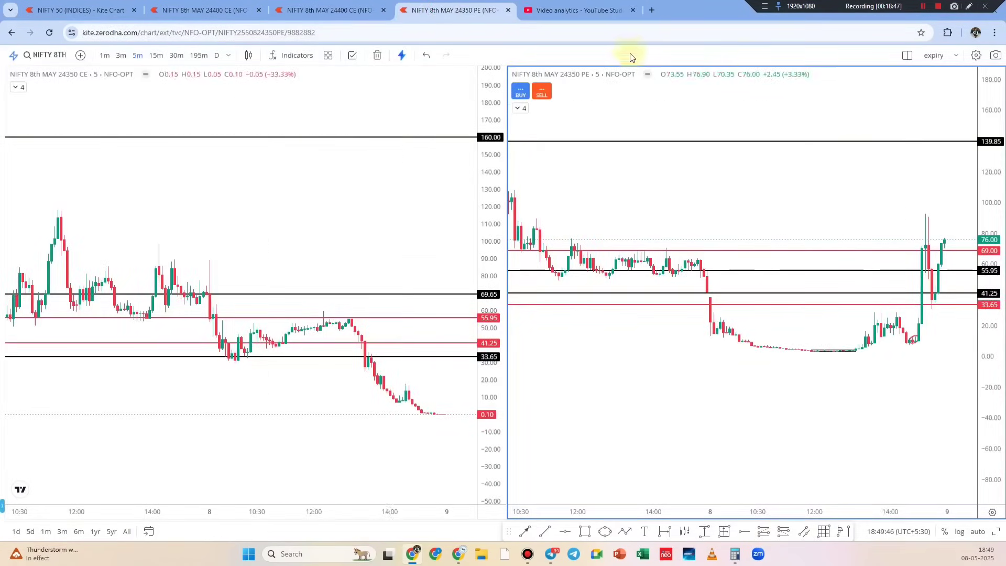
# Show the Maths Based Option Trading playlist's videos in YouTube Studio, circle the playlist thumbnail freehand, and clear the mark
pyautogui.click(968, 6)
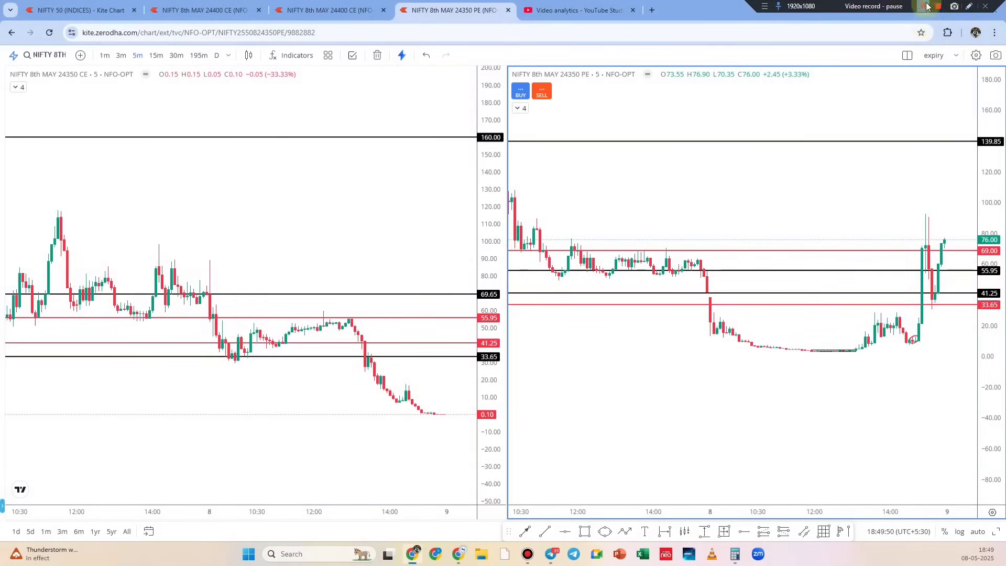
pyautogui.hotkey('ctrl', 'Tab')
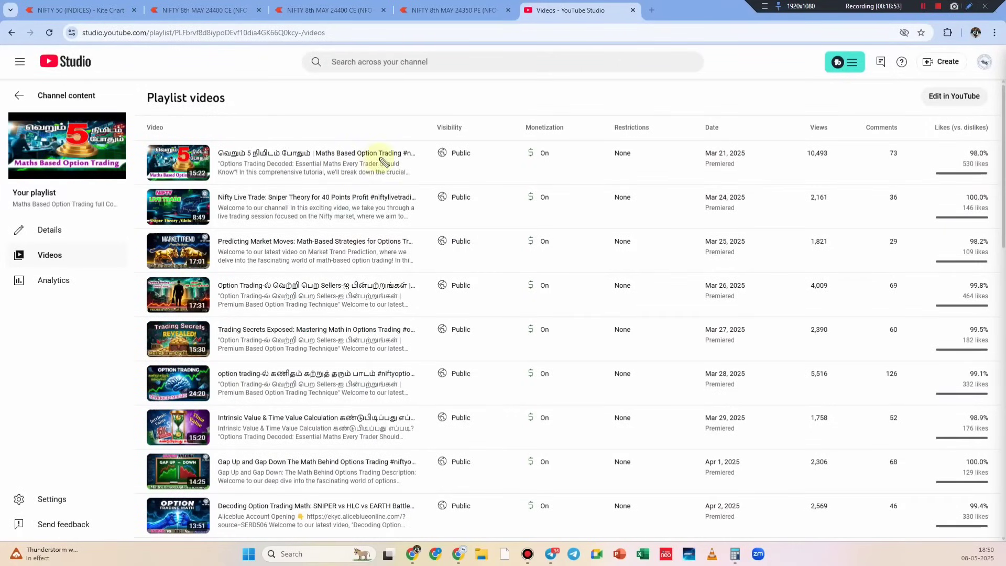
pyautogui.moveTo(5, 132); pyautogui.dragTo(101, 172)
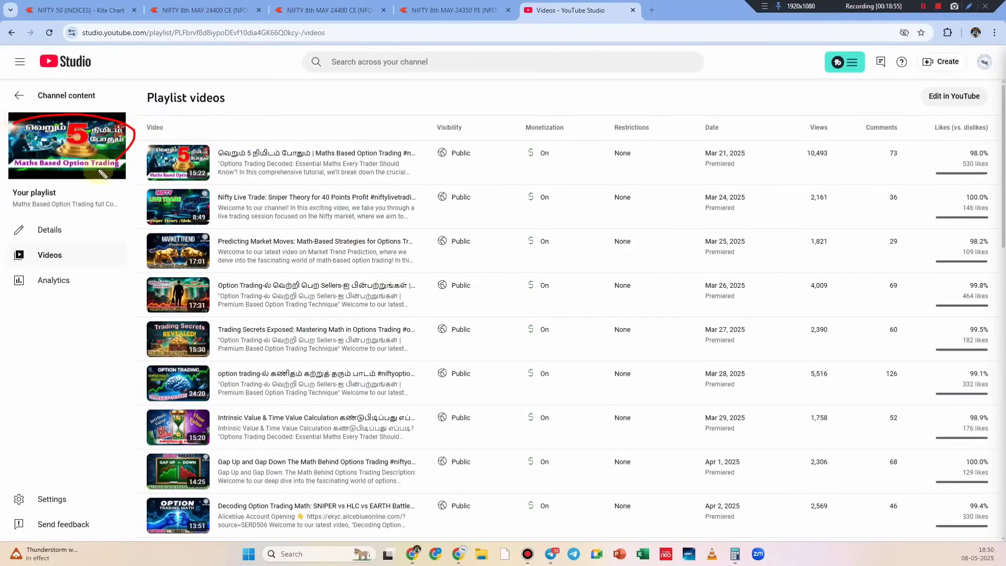
pyautogui.press('Escape')
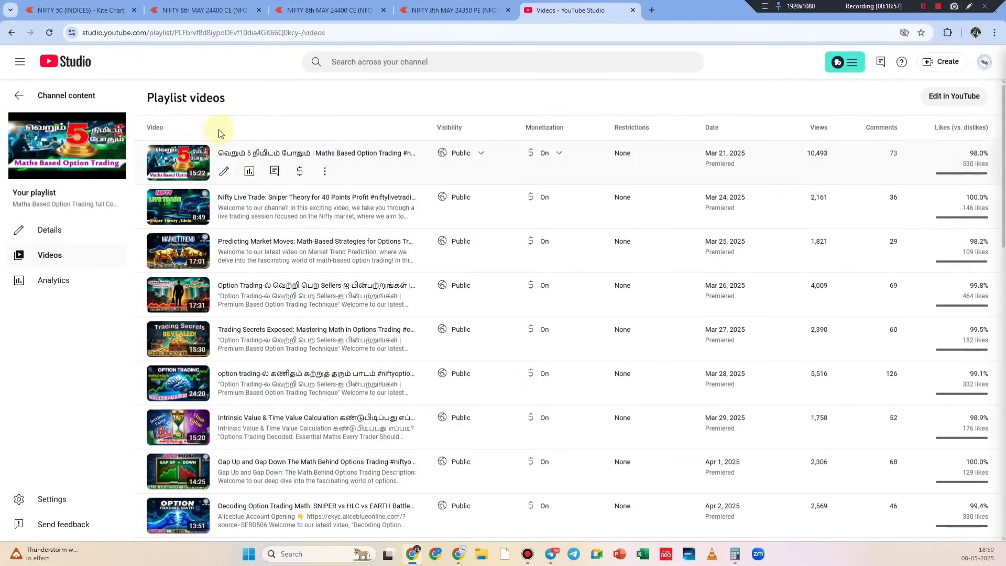
# Draw freehand marks over the playlist's video list, clear them, and look through the list down to its last video
pyautogui.click(968, 6)
pyautogui.moveTo(662, 67)
pyautogui.mouseDown()
pyautogui.moveTo(688, 341)
pyautogui.moveTo(661, 504)
pyautogui.mouseUp()
pyautogui.moveTo(636, 459)
pyautogui.mouseDown()
pyautogui.moveTo(648, 481)
pyautogui.moveTo(701, 446)
pyautogui.mouseUp()
pyautogui.moveTo(798, 329)
pyautogui.mouseDown()
pyautogui.moveTo(834, 323)
pyautogui.moveTo(861, 352)
pyautogui.mouseUp()
pyautogui.moveTo(890, 284); pyautogui.dragTo(884, 343)
pyautogui.moveTo(836, 251)
pyautogui.mouseDown()
pyautogui.moveTo(859, 266)
pyautogui.moveTo(792, 268)
pyautogui.mouseUp()
pyautogui.press('Escape')
pyautogui.scroll(-15, 943, 269)
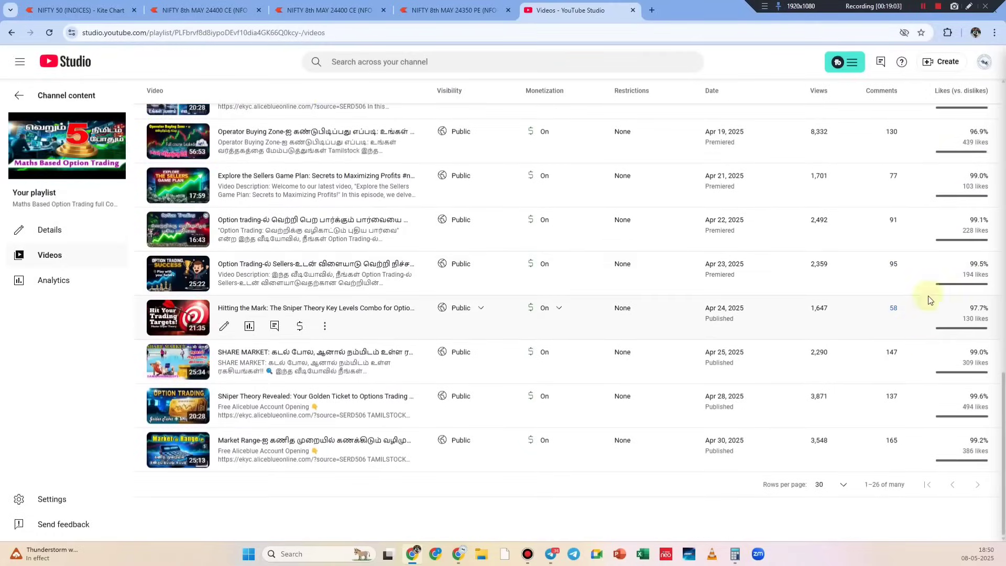
pyautogui.scroll(15, 927, 297)
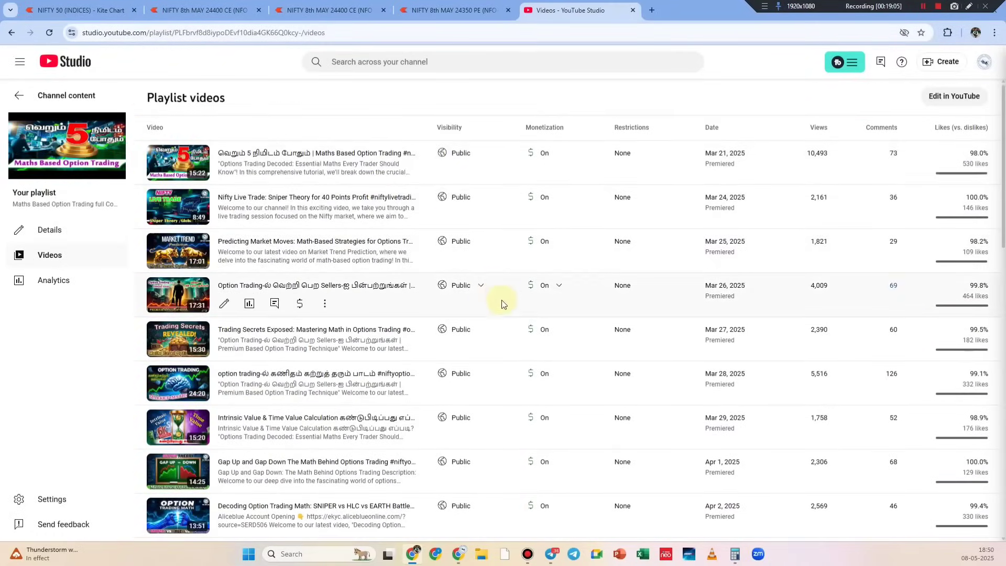